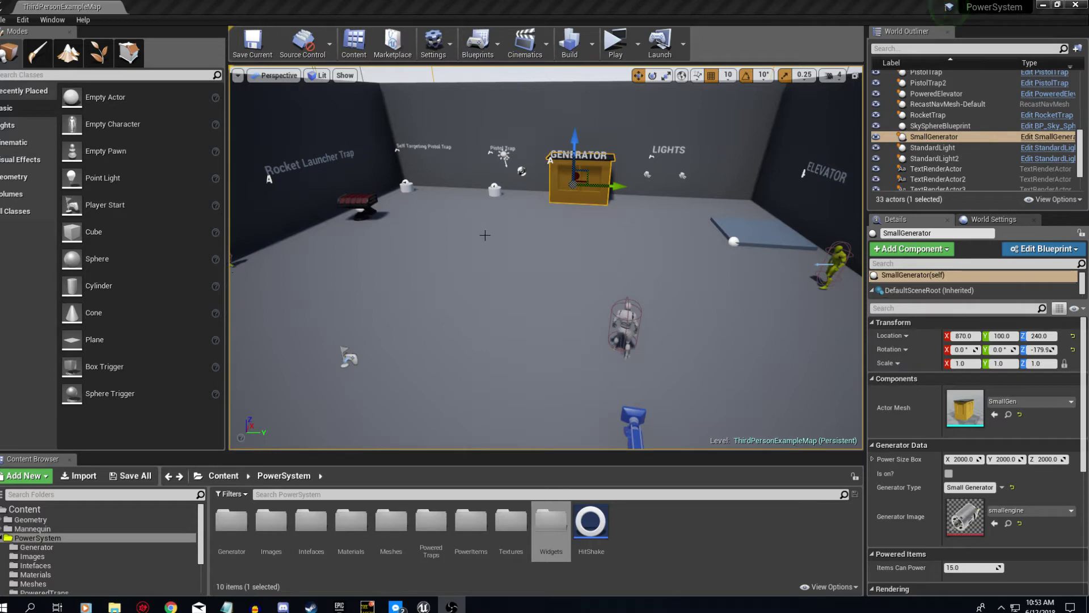
- Open the Intefaces folder of the PowerSystem content and review the SmallGenerator's component, generator data and powered items settings
{"action": "right_click_drag", "start_coordinate": [577, 249], "coordinate": [536, 250]}
{"action": "key", "text": "w"}
{"action": "key", "text": "s"}
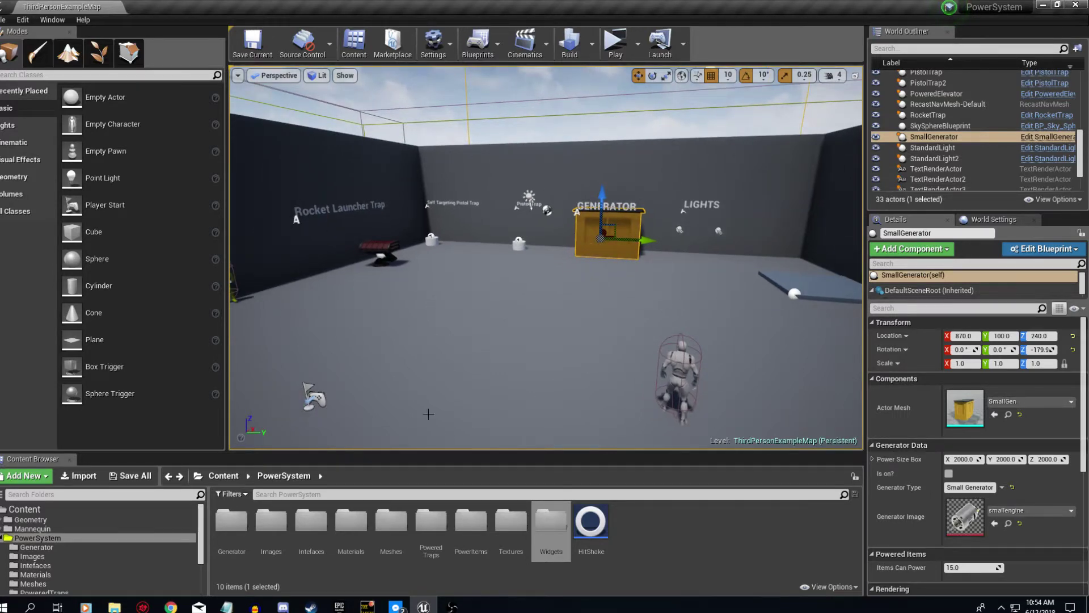
{"action": "double_click", "coordinate": [311, 521]}
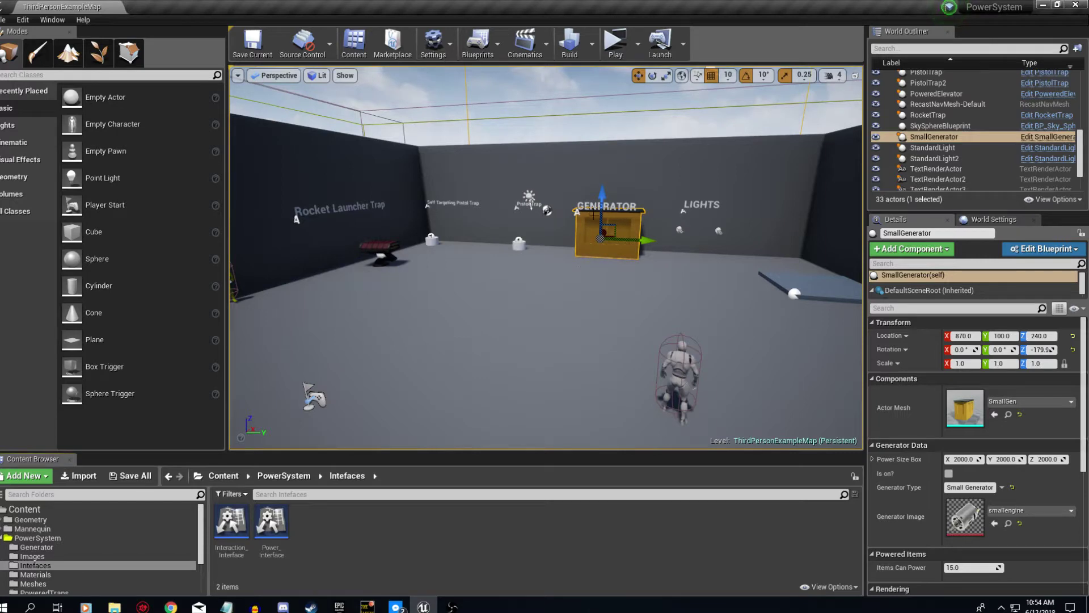
{"action": "scroll", "coordinate": [962, 471], "scroll_direction": "down", "scroll_amount": 1}
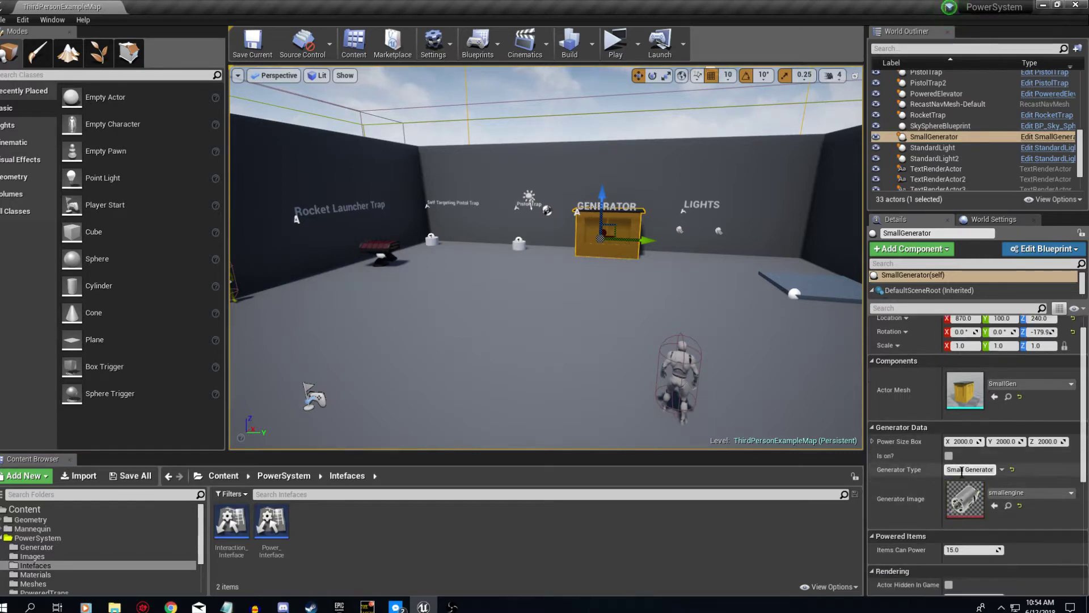
{"action": "scroll", "coordinate": [1004, 462], "scroll_direction": "down", "scroll_amount": 2}
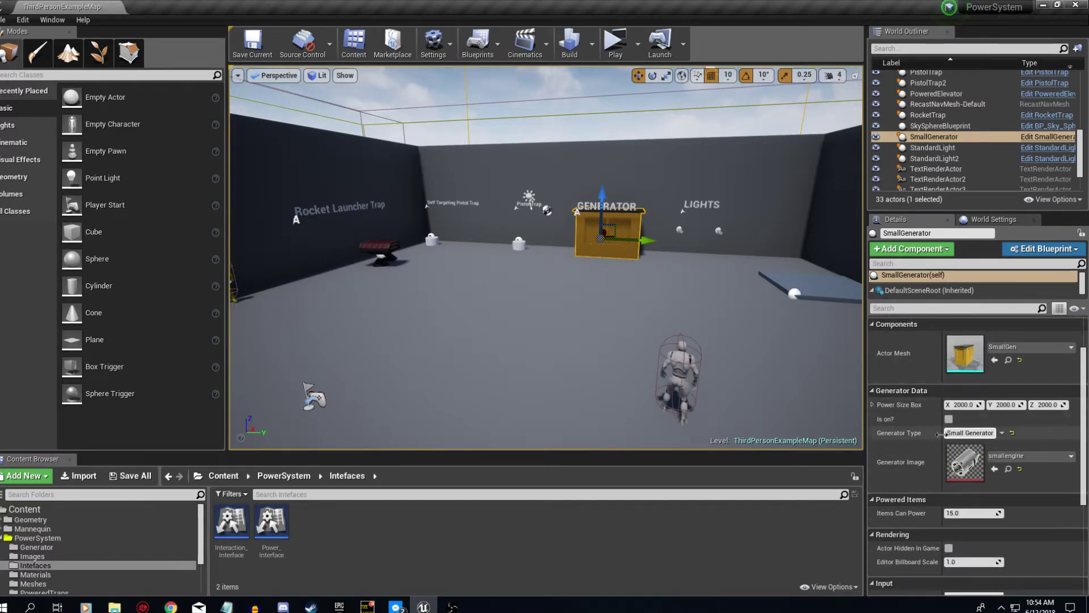
{"action": "scroll", "coordinate": [936, 426], "scroll_direction": "down", "scroll_amount": 1}
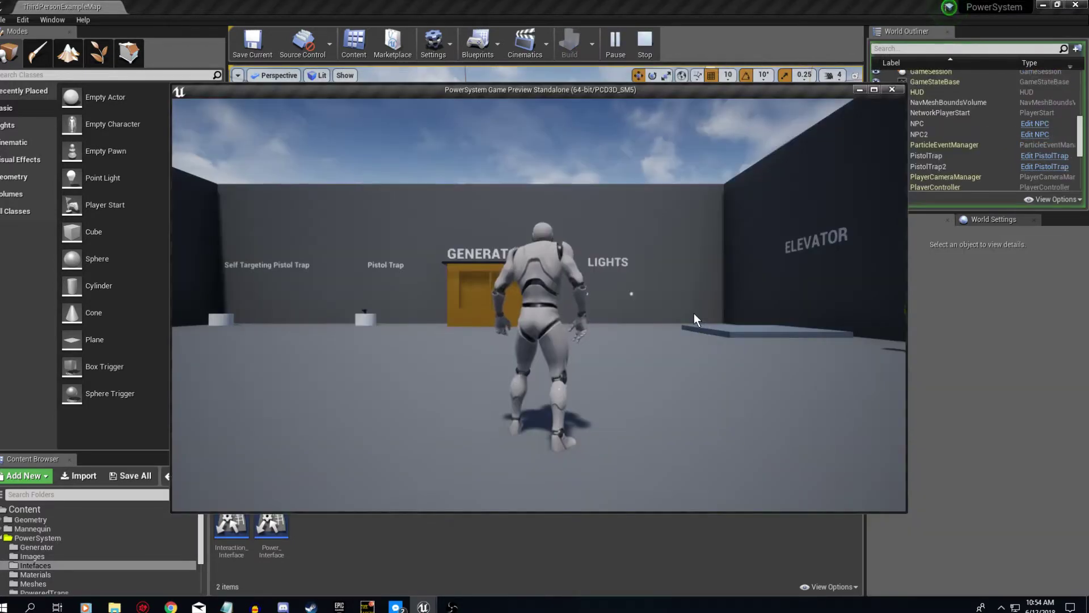
- Take control of the character in the standalone preview and run around the room to view the traps and the yellow NPCs
{"action": "left_click", "coordinate": [641, 263]}
{"action": "key", "text": "w"}
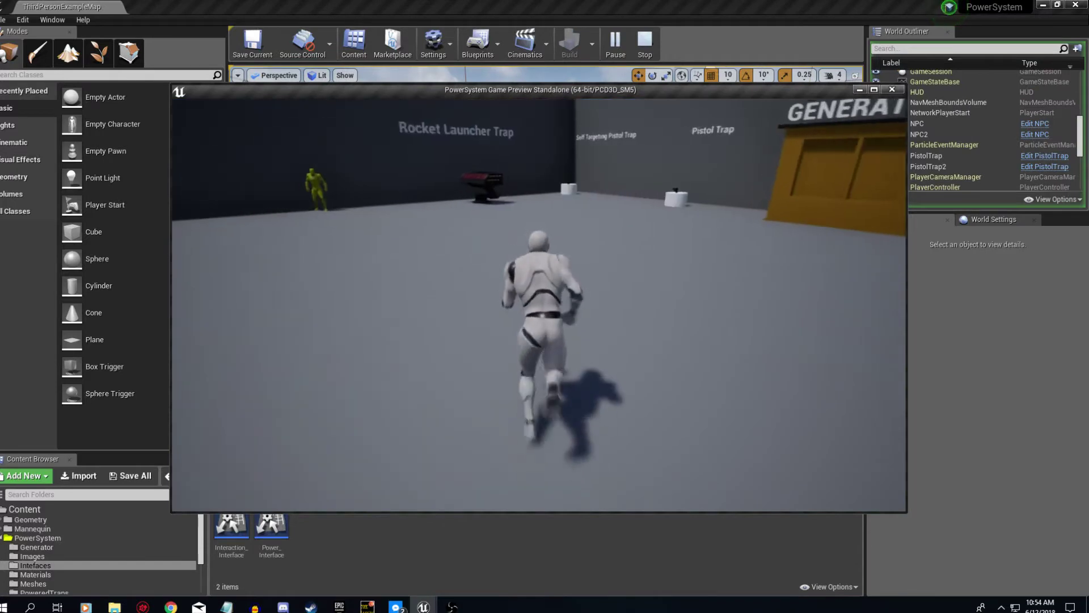
{"action": "key", "text": "s"}
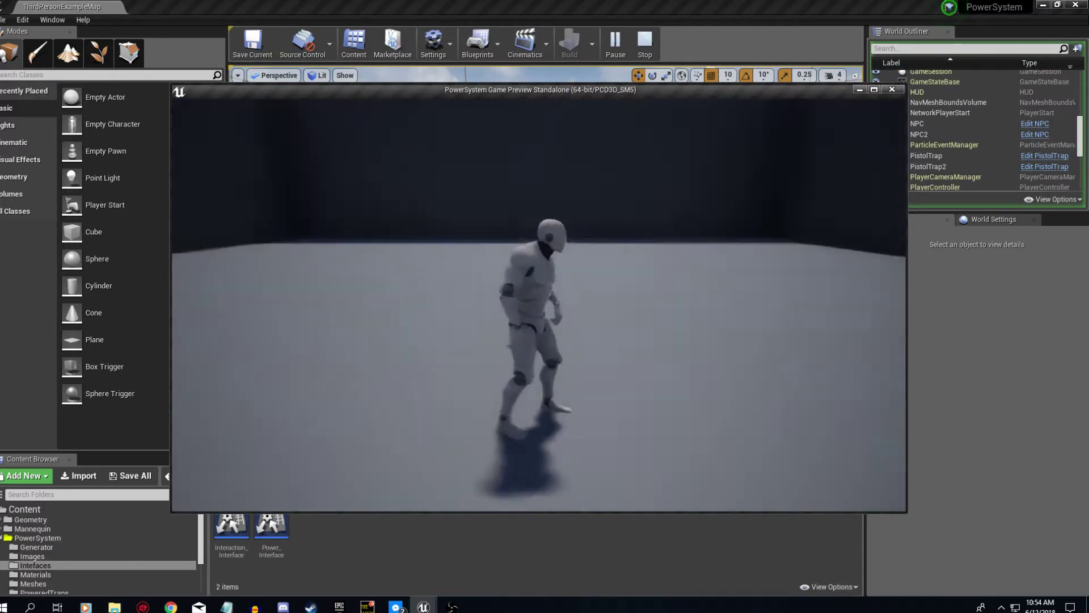
{"action": "key", "text": "w"}
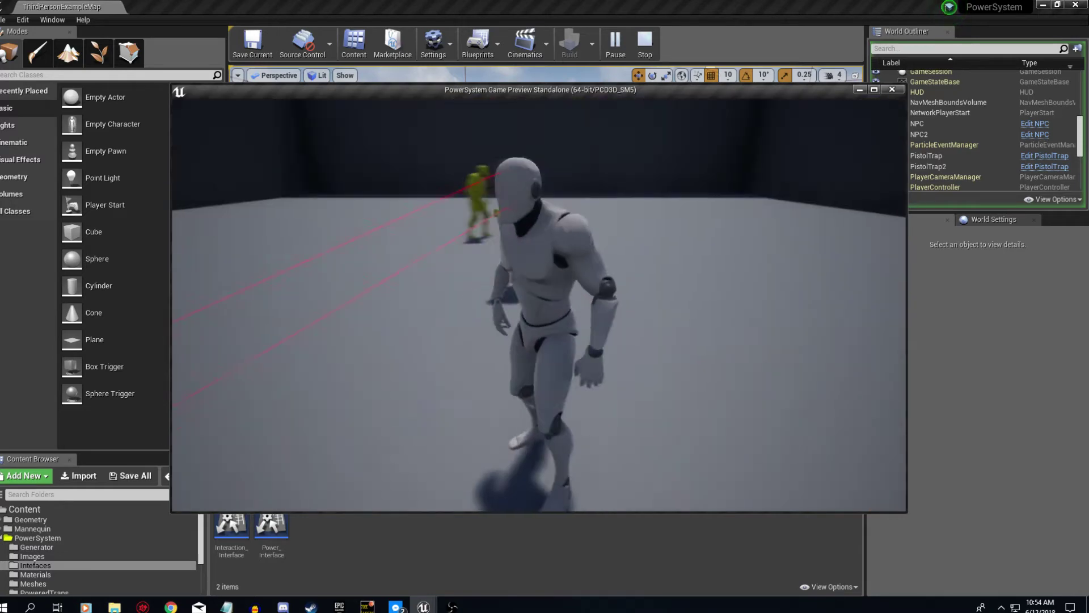
{"action": "key", "text": "w"}
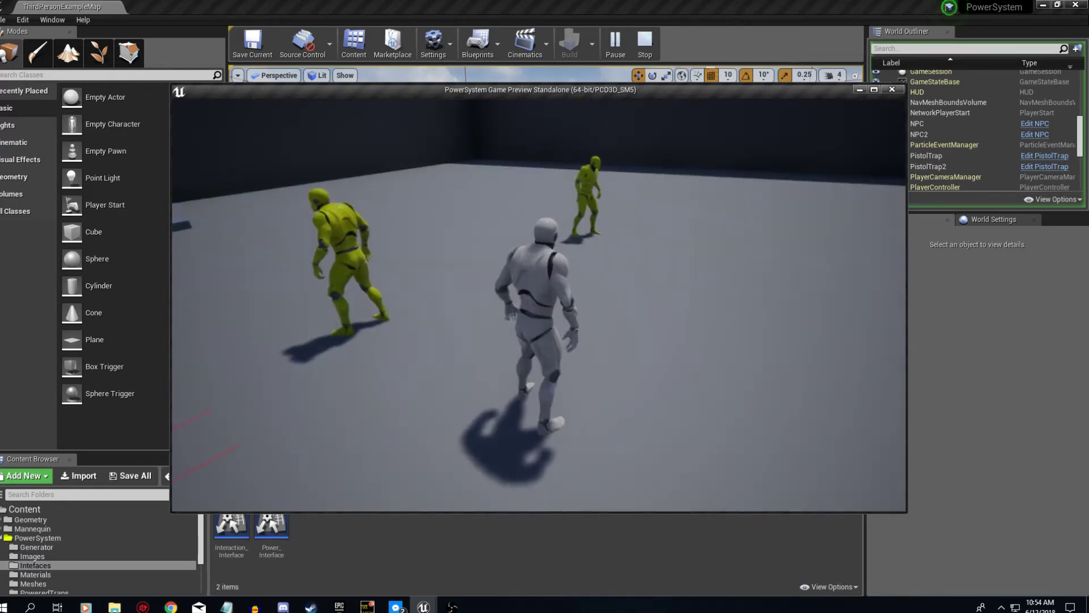
{"action": "key", "text": "w"}
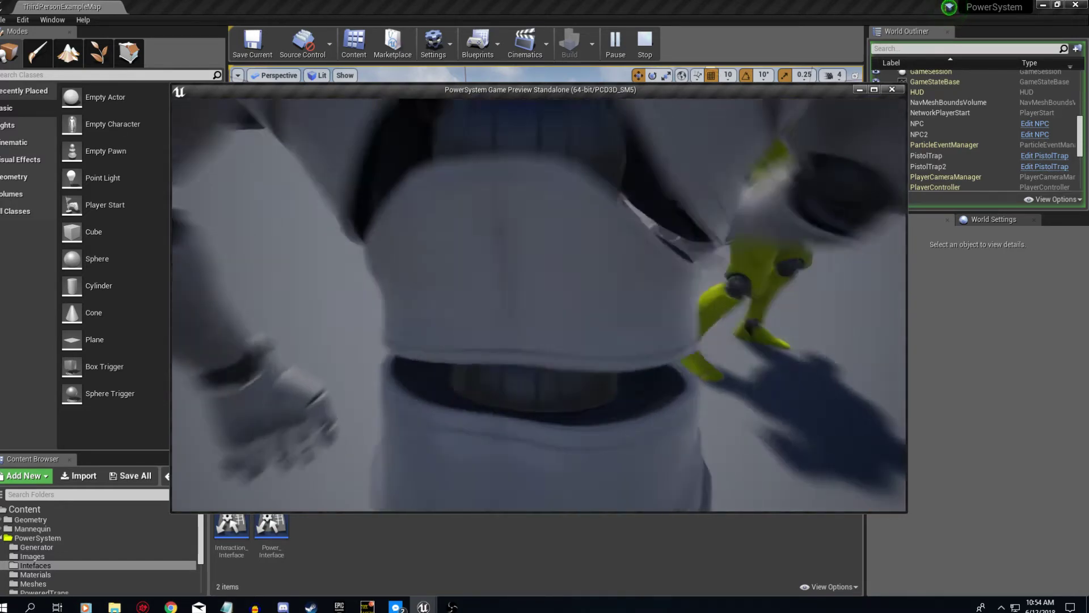
{"action": "key", "text": "s"}
{"action": "key", "text": "w"}
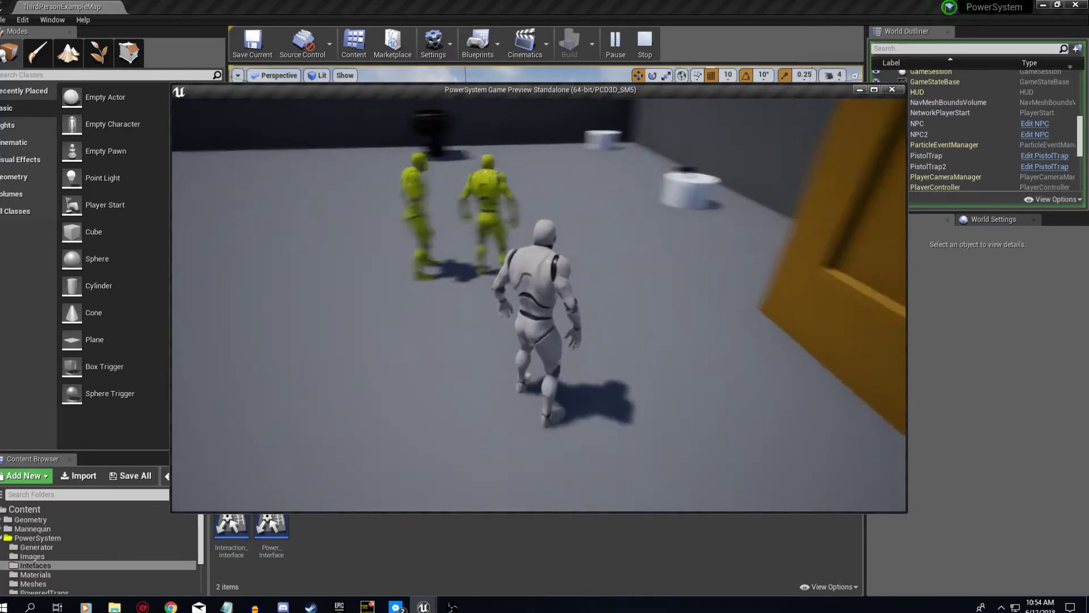
{"action": "key", "text": "w"}
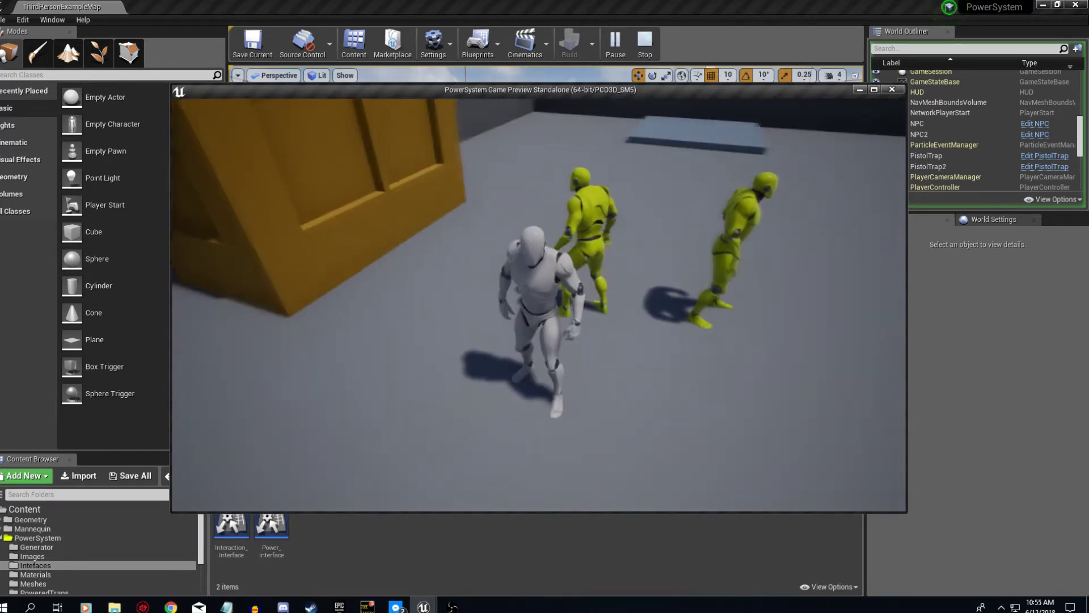
{"action": "key", "text": "d"}
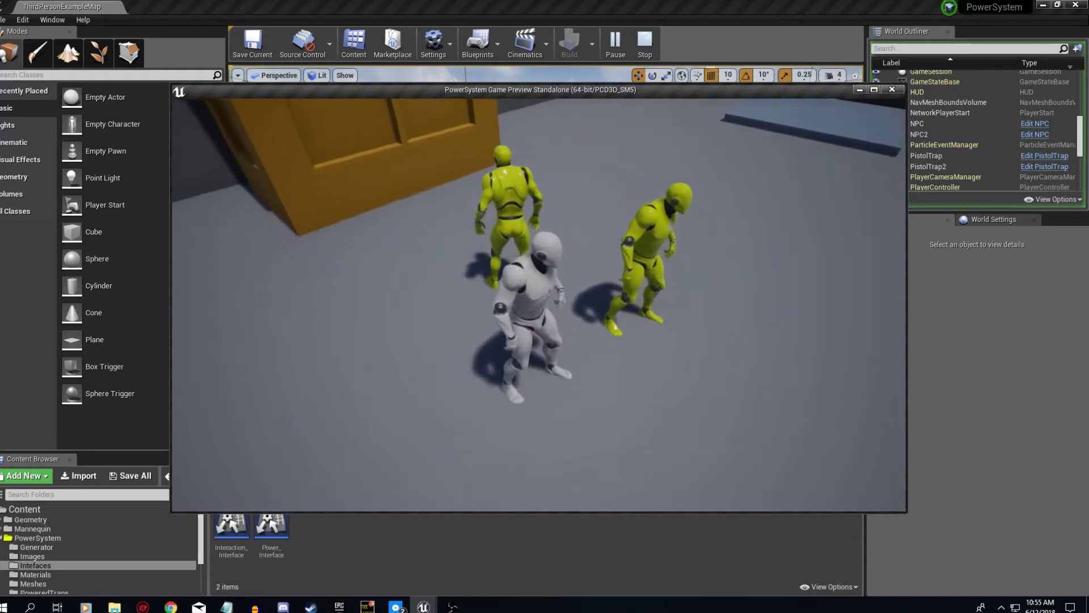
{"action": "key", "text": "w"}
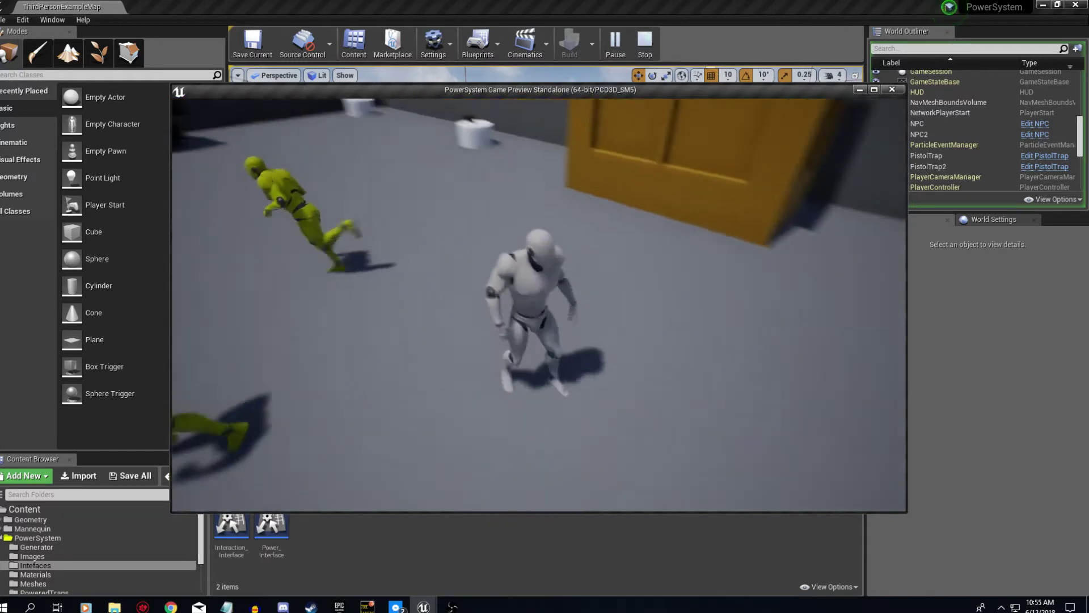
{"action": "key", "text": "w"}
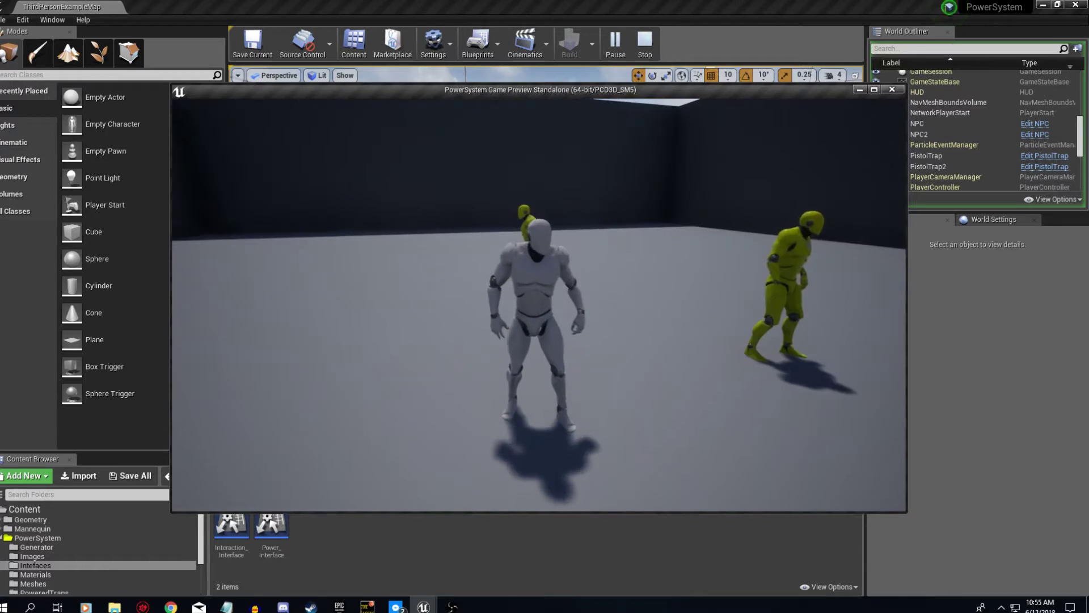
{"action": "key", "text": "w"}
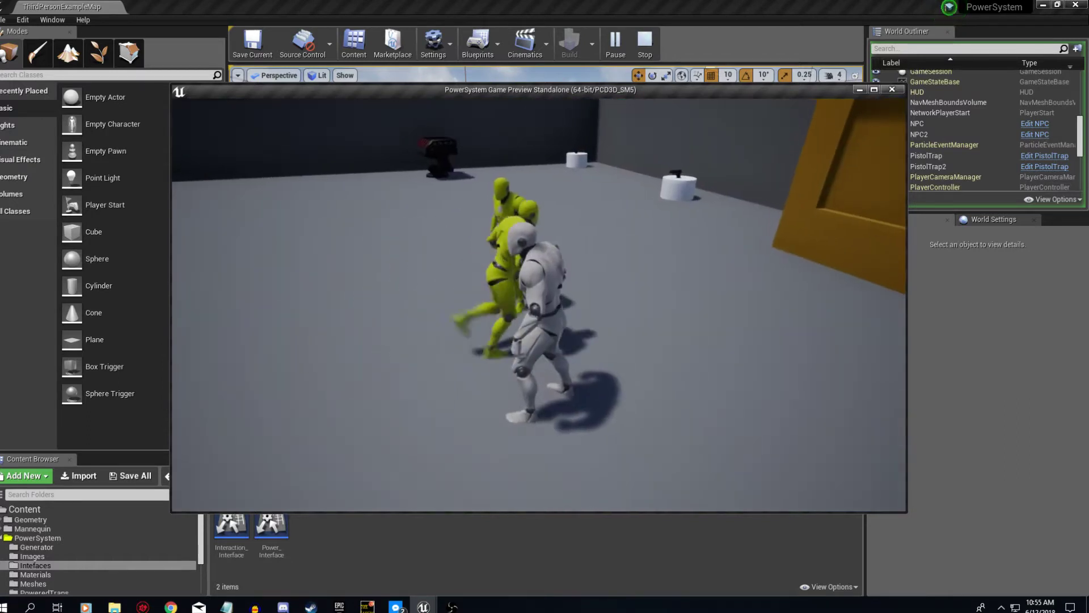
{"action": "key", "text": "s"}
{"action": "key", "text": "d"}
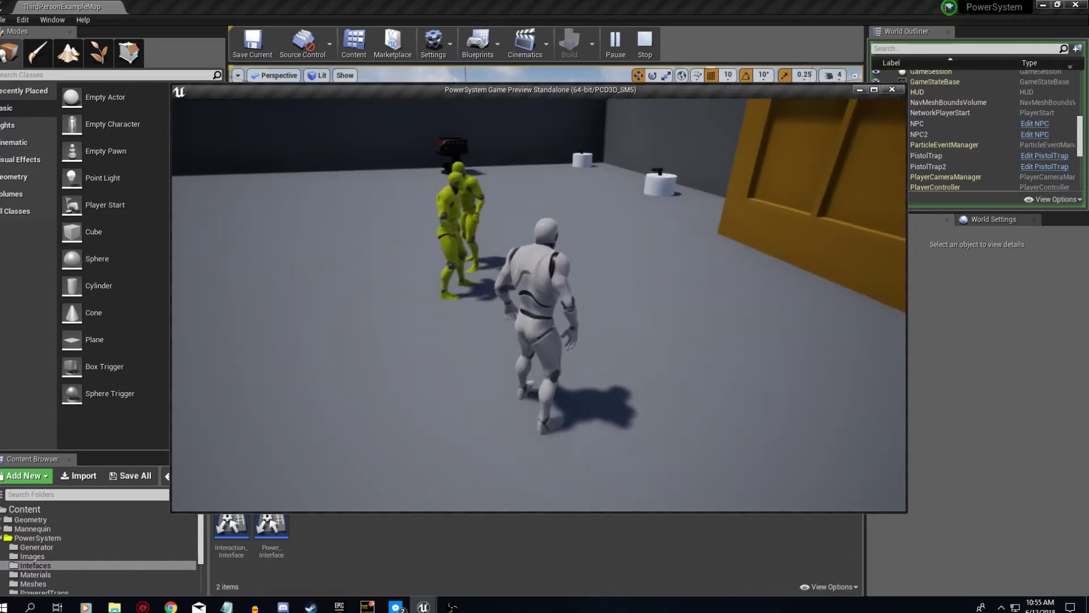
{"action": "key", "text": "w"}
{"action": "key", "text": "w"}
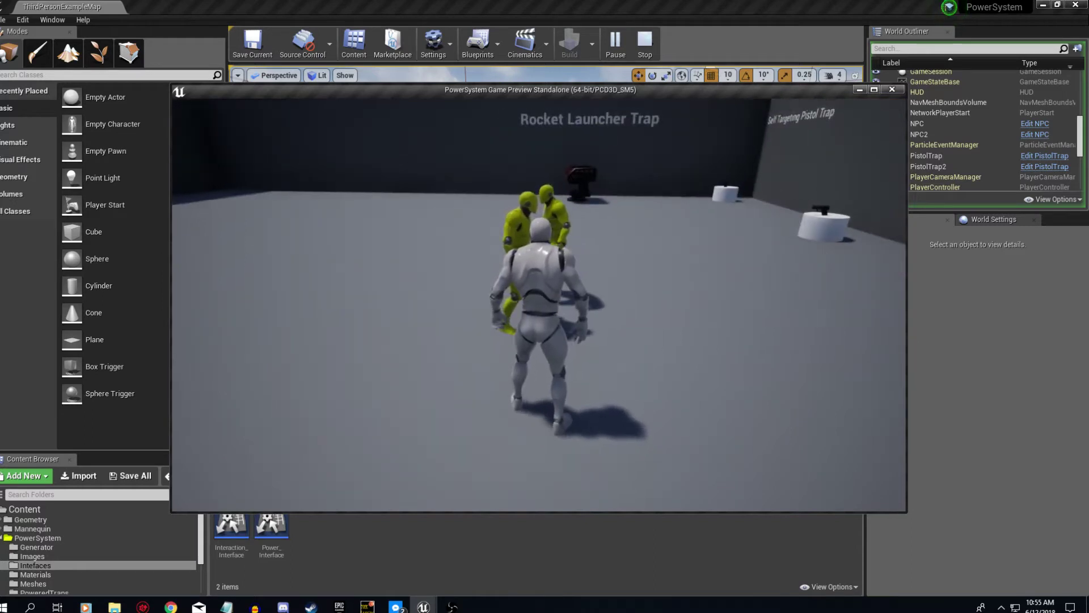
{"action": "key", "text": "w"}
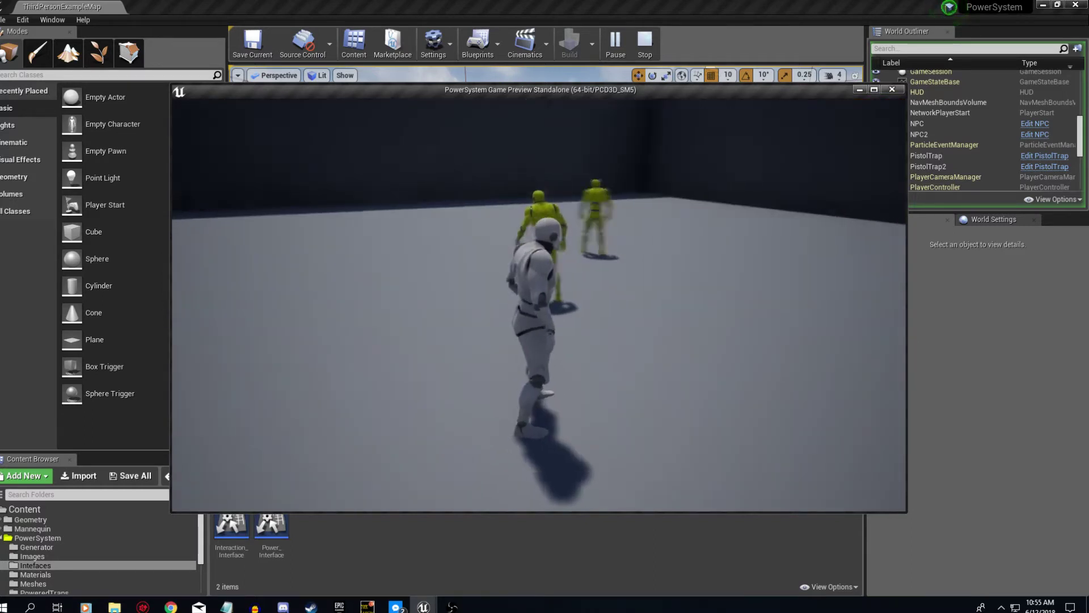
{"action": "key", "text": "w"}
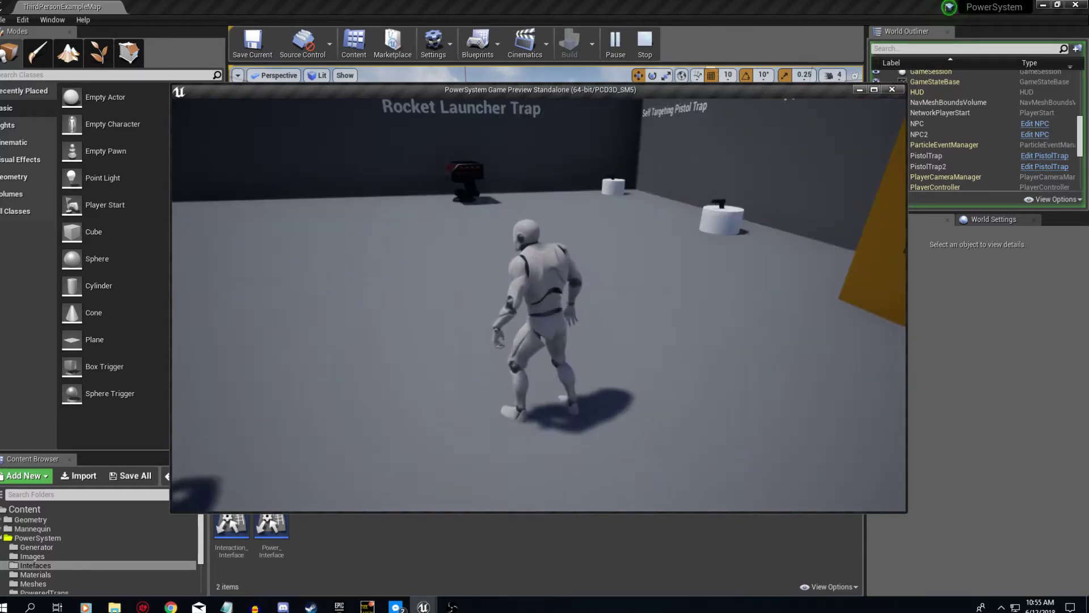
- Run up to the yellow generator, open its interaction panel and turn the generator on
{"action": "key", "text": "w"}
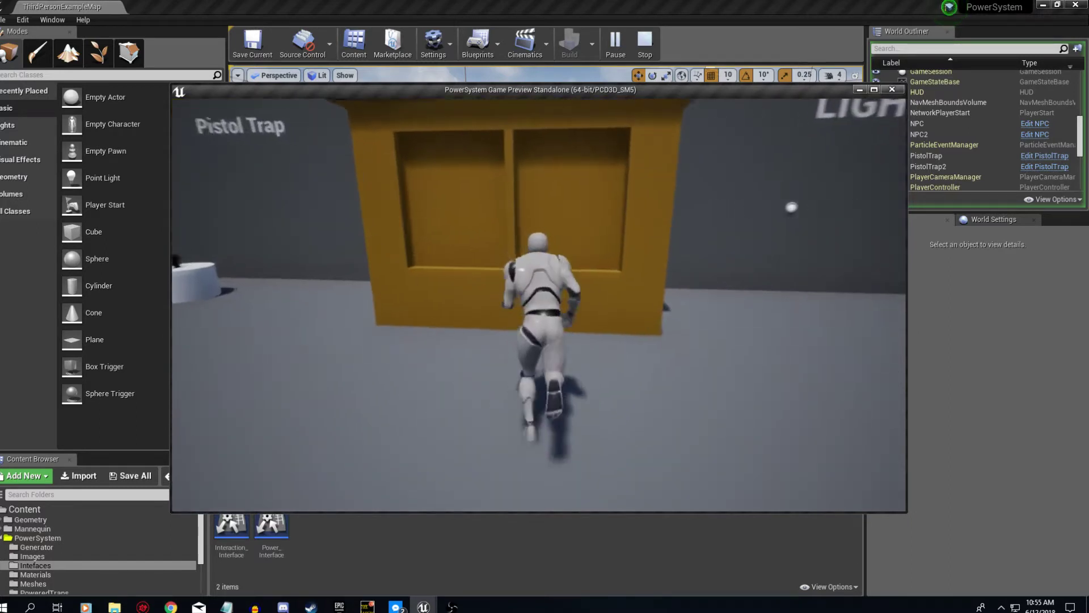
{"action": "key", "text": "w"}
{"action": "key", "text": "e"}
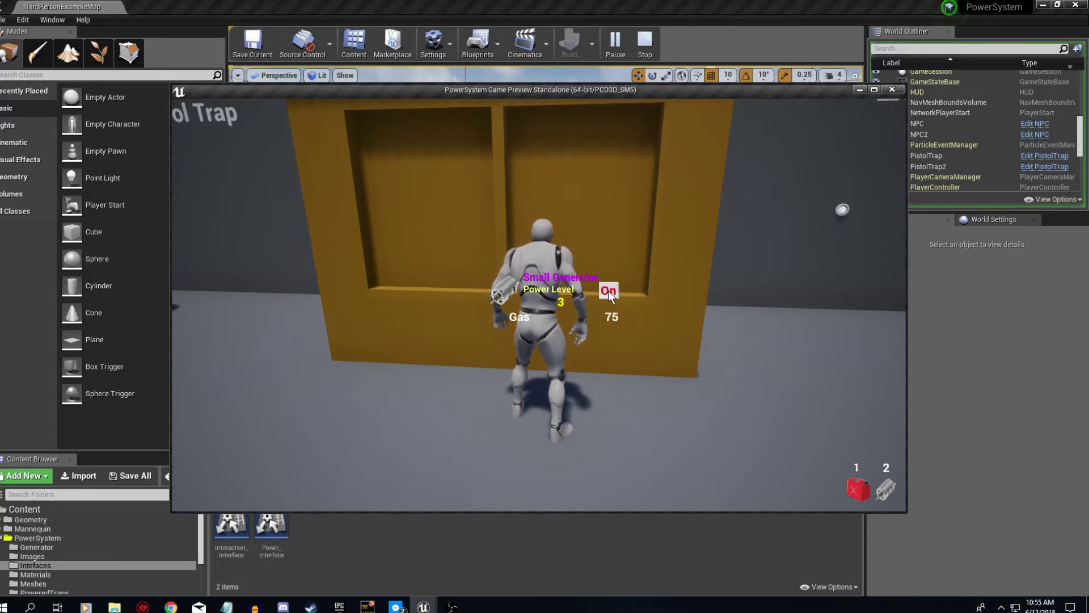
- Close the generator panel and switch on the two wall lights under the LIGHTS sign
{"action": "key", "text": "e"}
{"action": "key", "text": "w"}
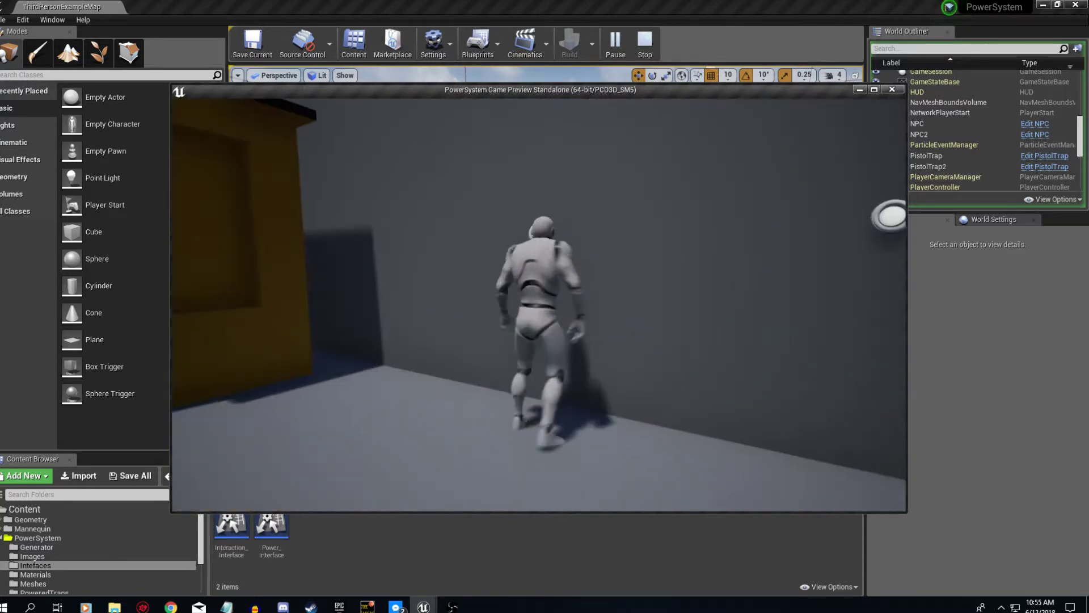
{"action": "key", "text": "e"}
{"action": "key", "text": "s"}
{"action": "key", "text": "w"}
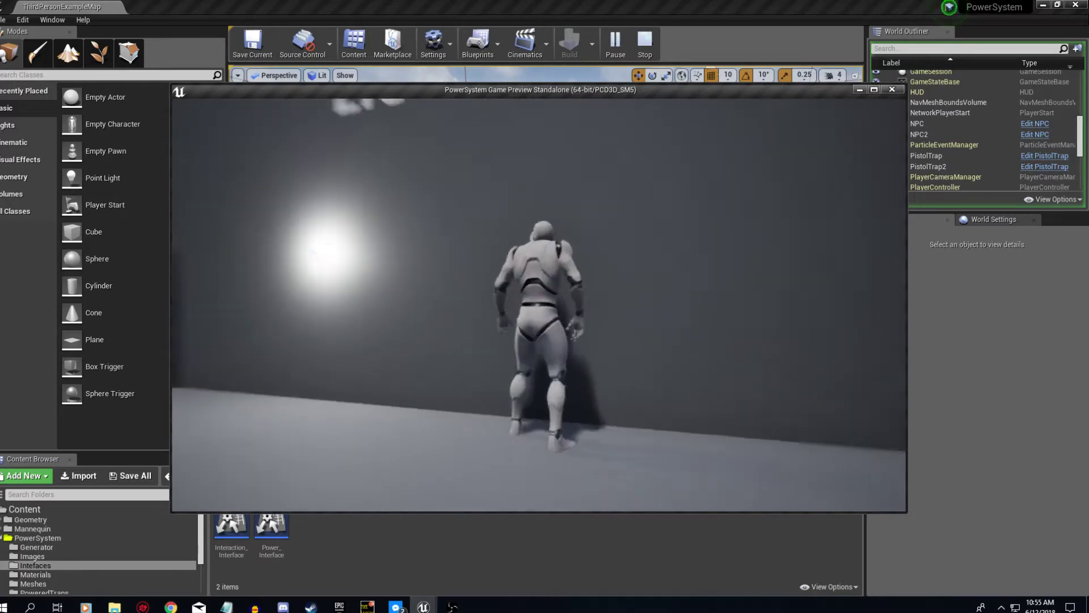
{"action": "key", "text": "e"}
- Run over to the blue elevator platform and activate it
{"action": "key", "text": "w"}
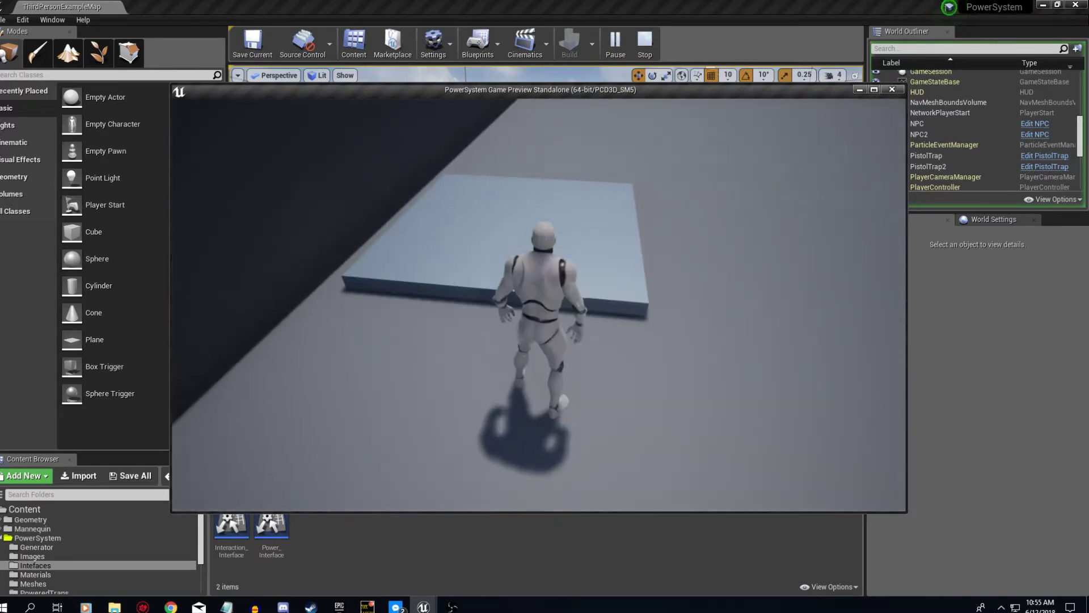
{"action": "key", "text": "e"}
{"action": "key", "text": "w"}
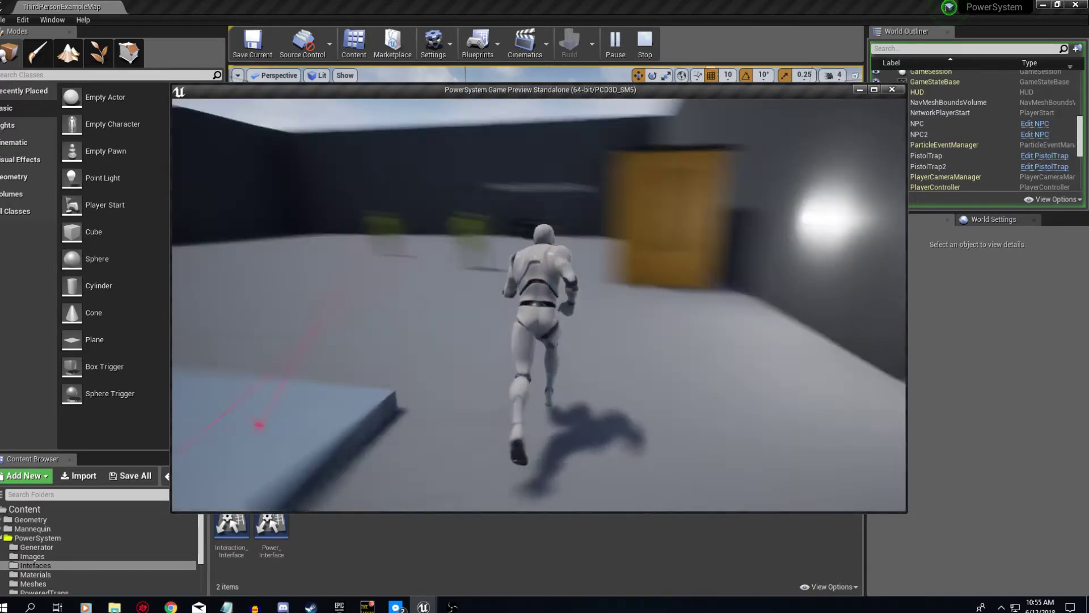
- Run the character to the Pistol Trap and on to the Self Targeting Pistol Trap
{"action": "key", "text": "w"}
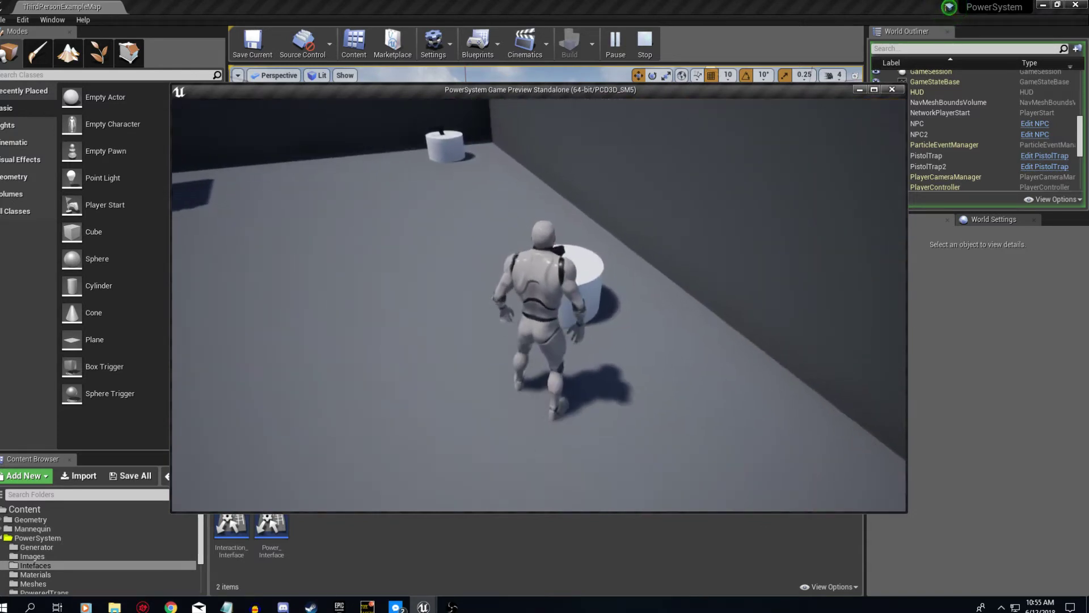
{"action": "key", "text": "w"}
{"action": "key", "text": "w"}
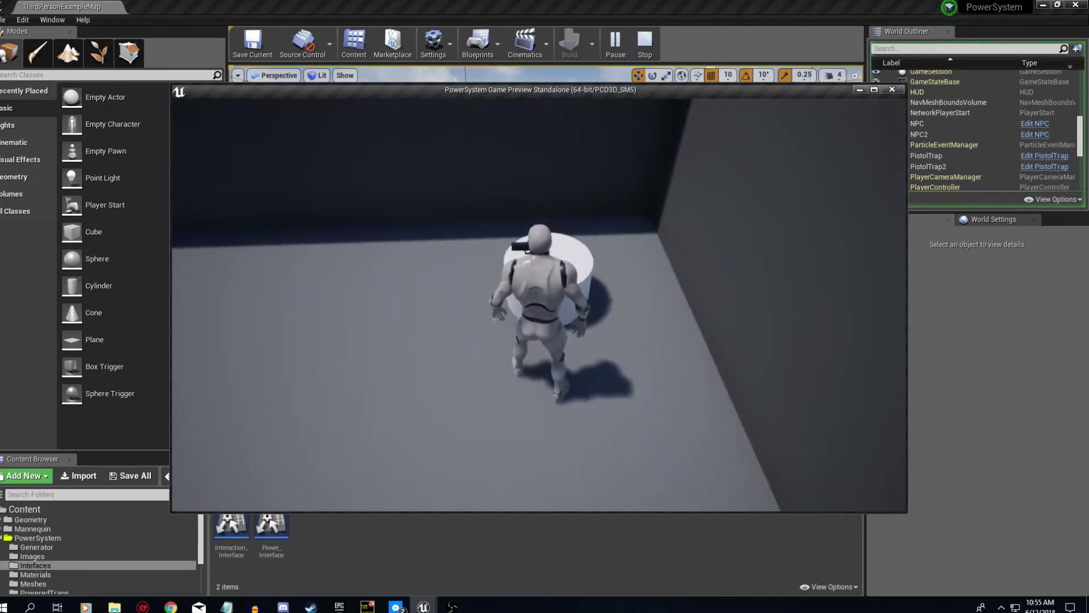
- Run to the Rocket Launcher Trap and jump on top of it to watch it fire at the NPCs
{"action": "key", "text": "w"}
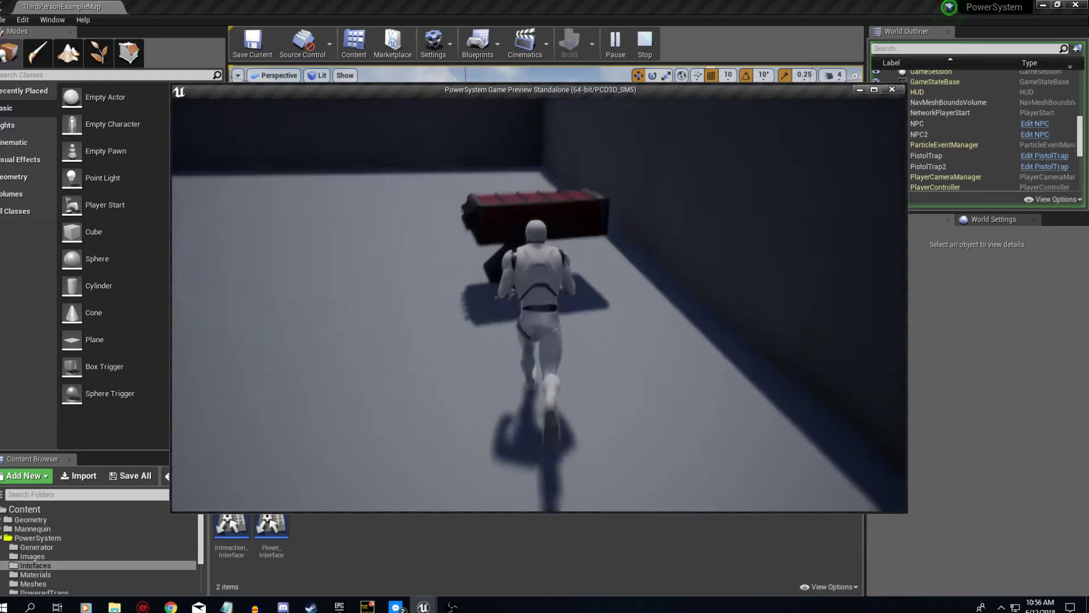
{"action": "key", "text": "s"}
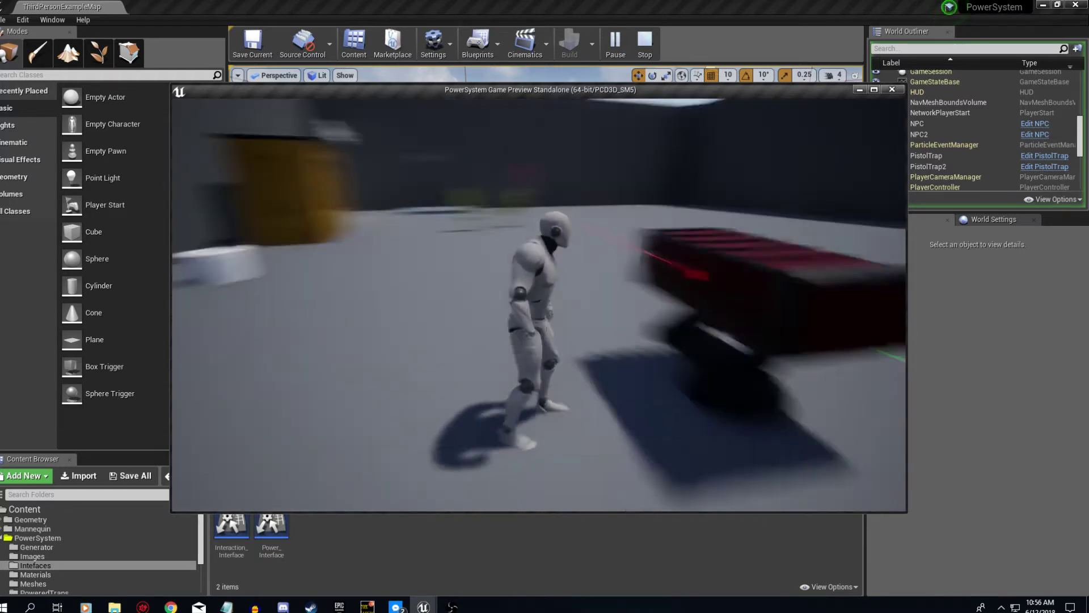
{"action": "key", "text": "d"}
{"action": "key", "text": "space"}
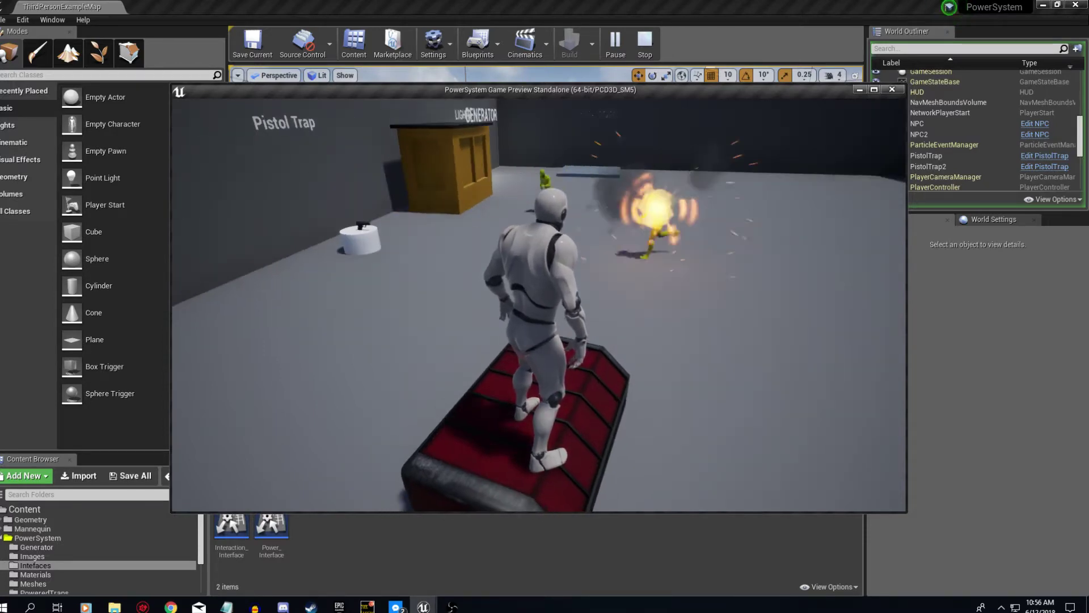
- Leave the rocket launcher, return to the generator and open its panel to check the remaining gas
{"action": "key", "text": "a"}
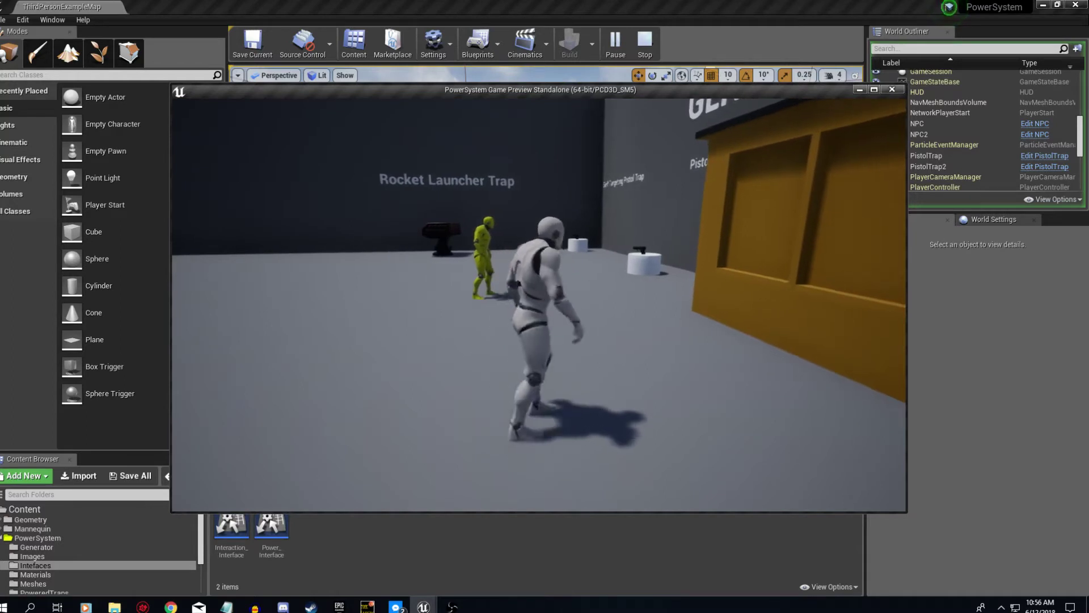
{"action": "key", "text": "w"}
{"action": "key", "text": "d"}
{"action": "key", "text": "w"}
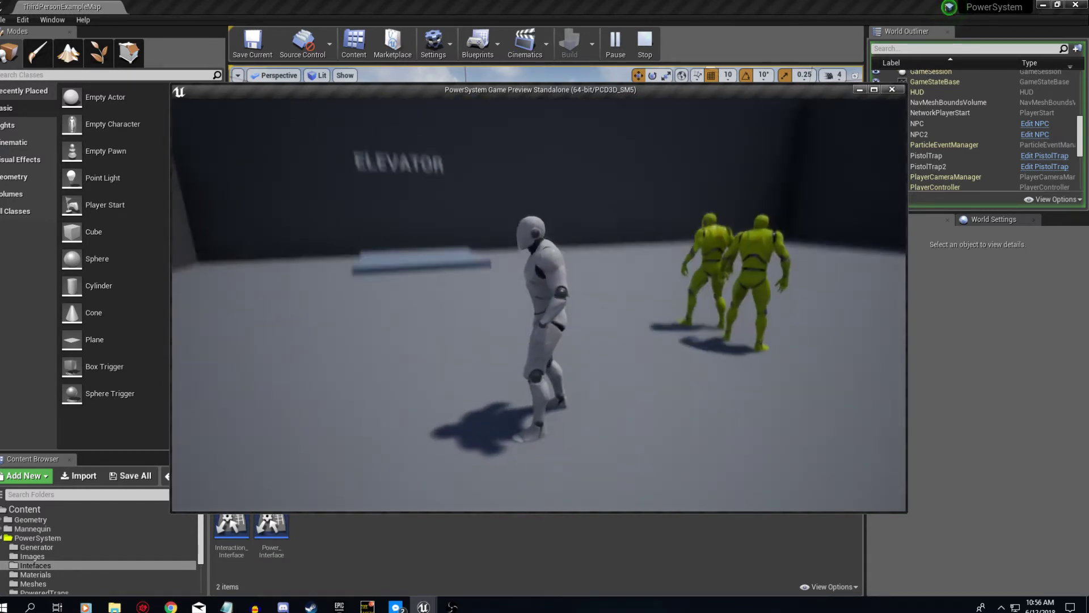
{"action": "key", "text": "a"}
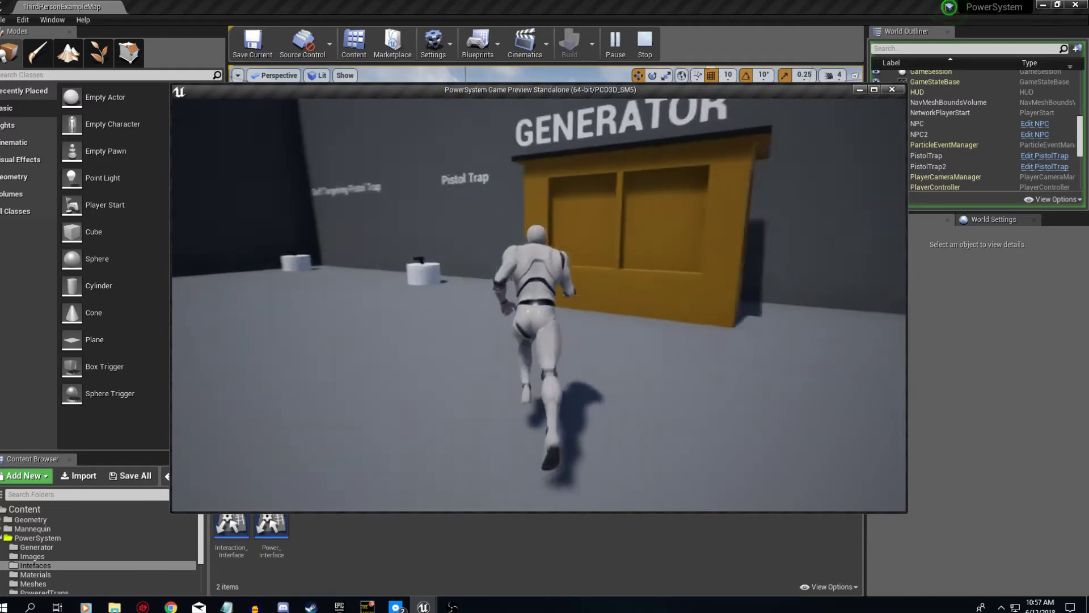
{"action": "key", "text": "e"}
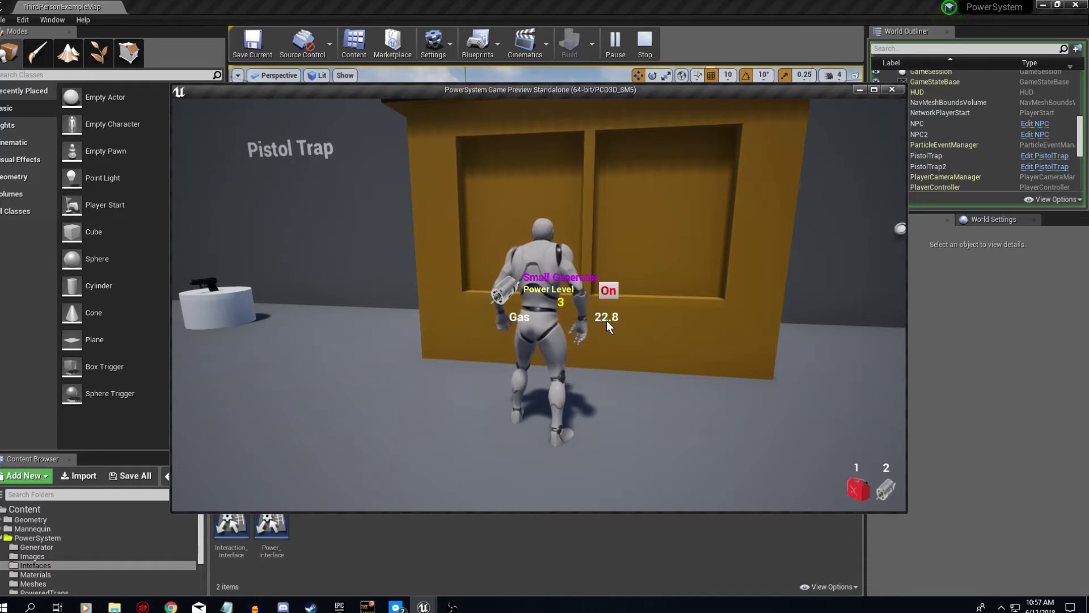
- Close the generator panel, switch on a wall light, and return to the generator to check the gas
{"action": "key", "text": "e"}
{"action": "key", "text": "w"}
{"action": "key", "text": "w"}
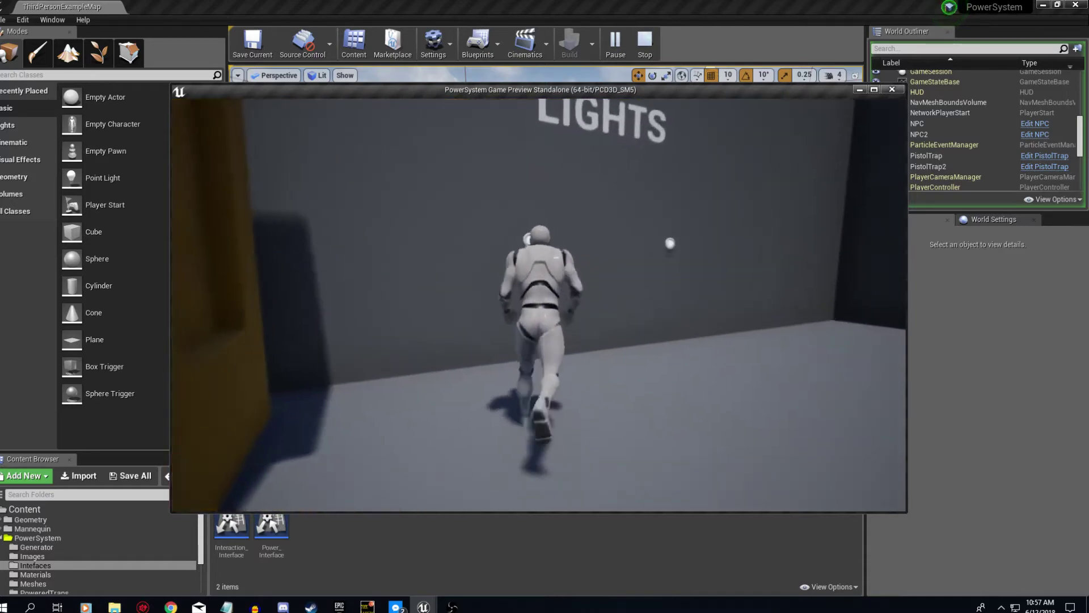
{"action": "key", "text": "e"}
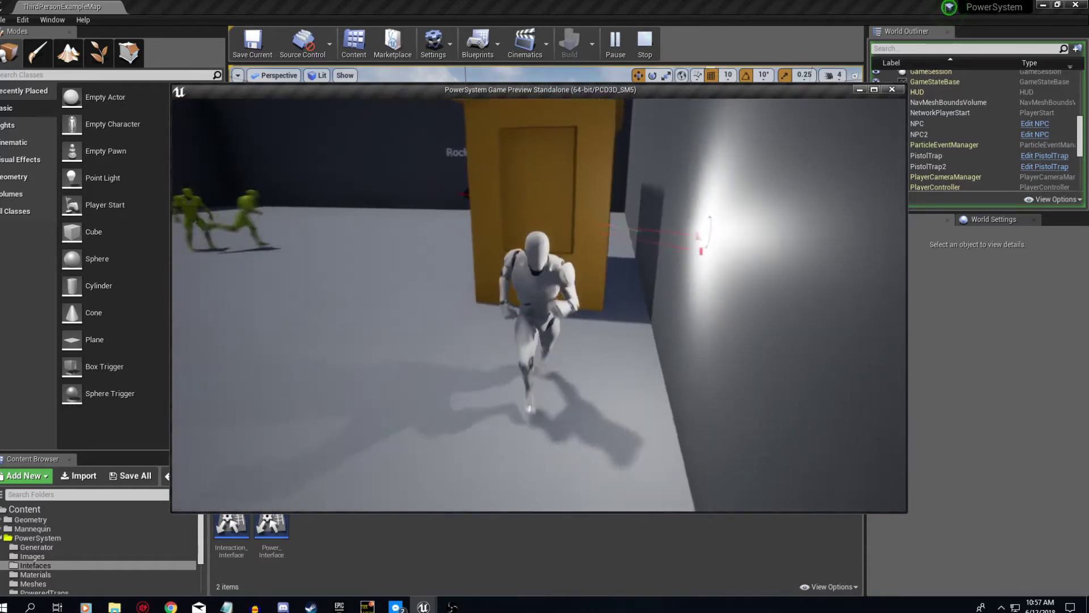
{"action": "key", "text": "w"}
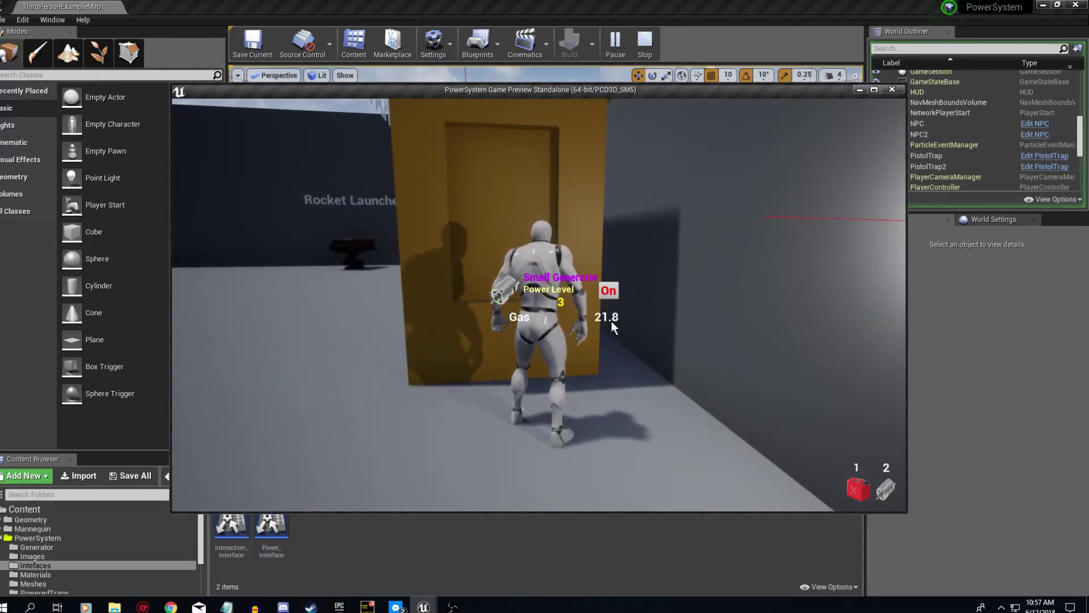
- Run back to the lights wall, switch on the second light, and reopen the generator panel to check the gas
{"action": "key", "text": "w"}
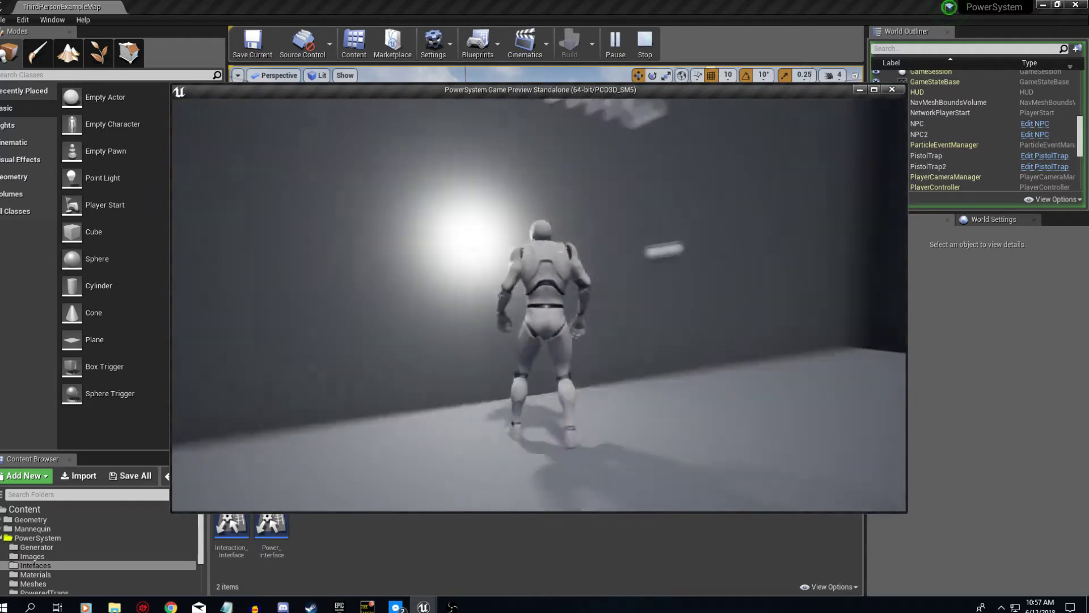
{"action": "key", "text": "e"}
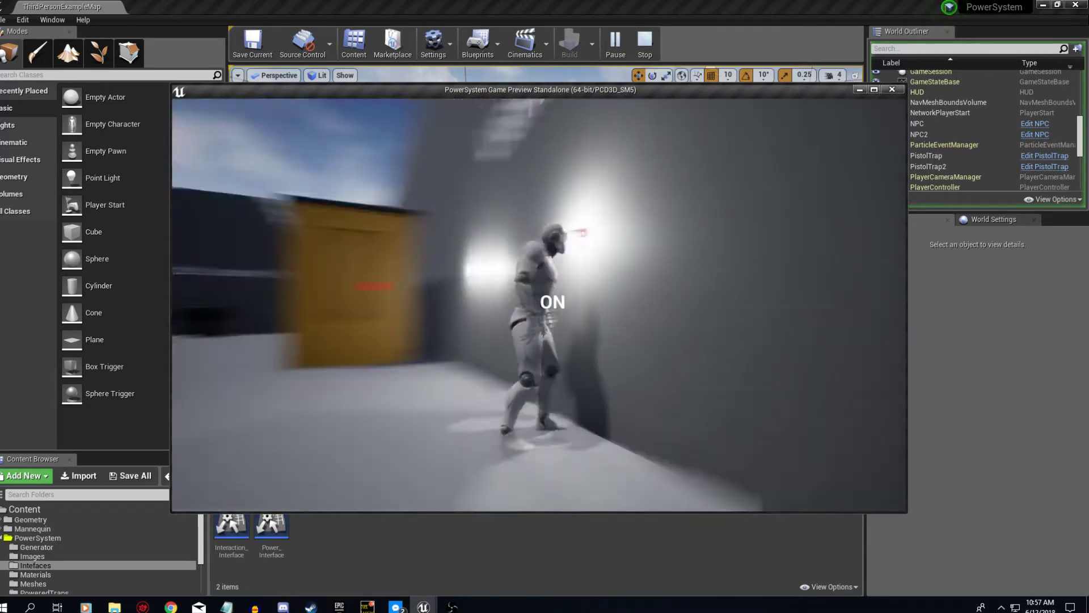
{"action": "key", "text": "w"}
{"action": "key", "text": "e"}
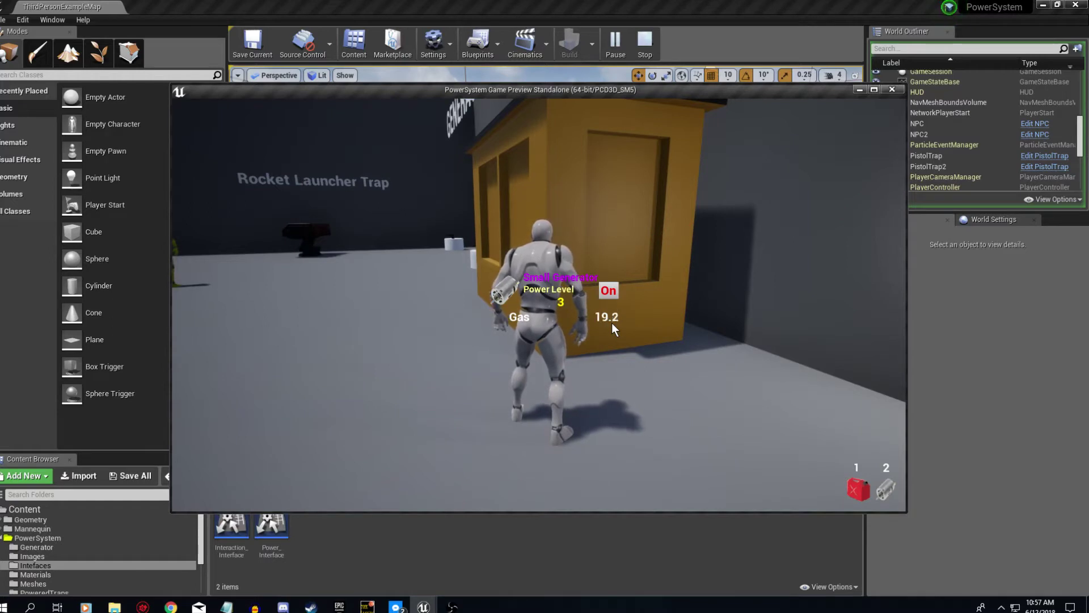
- Run out toward the Rocket Launcher Trap and turn back to the generator
{"action": "key", "text": "w"}
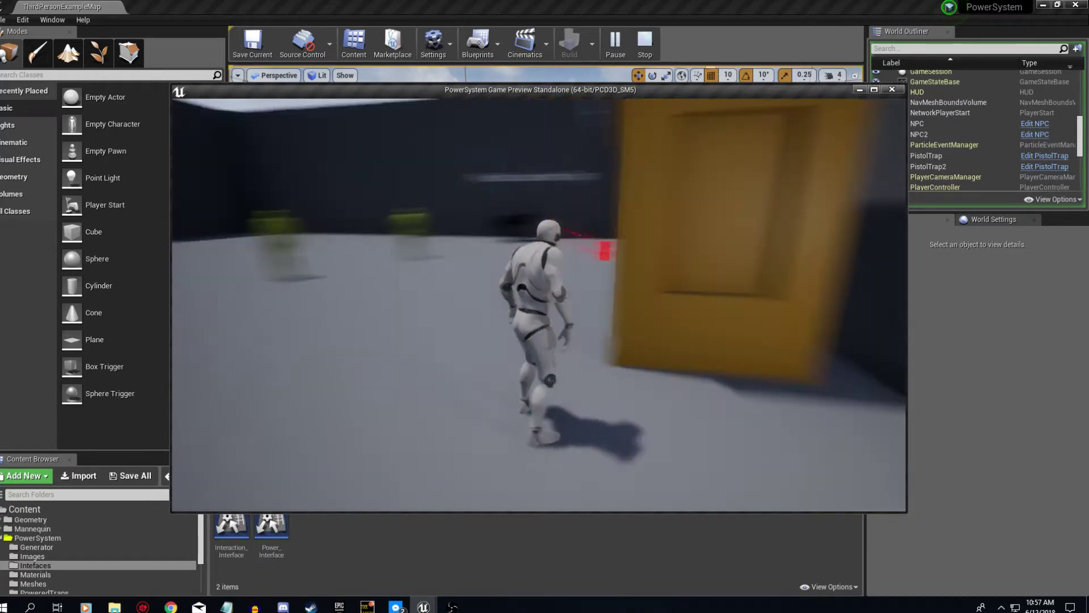
{"action": "key", "text": "w"}
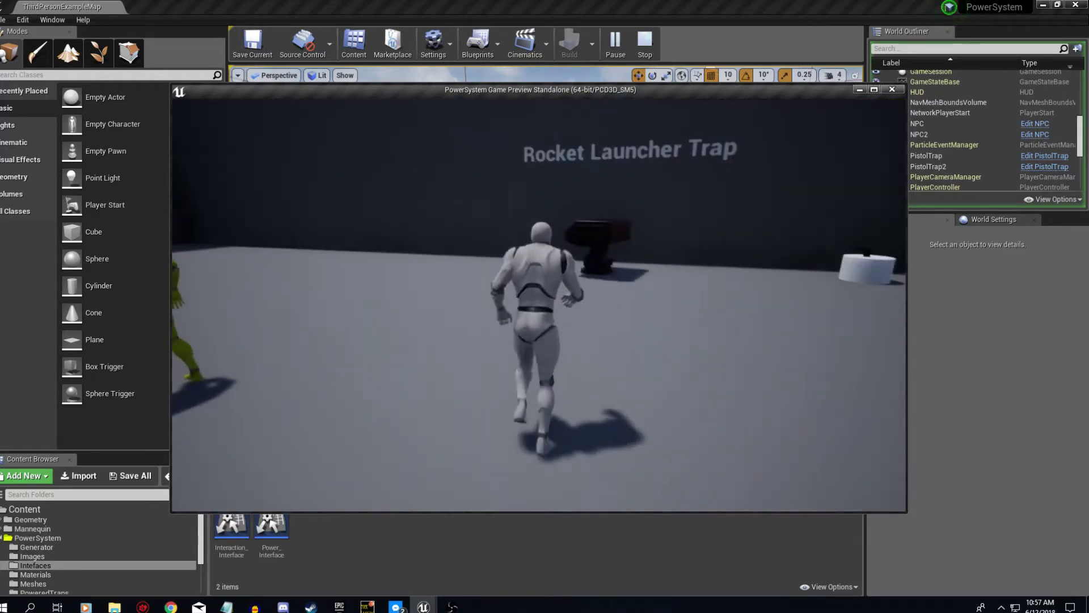
{"action": "key", "text": "w"}
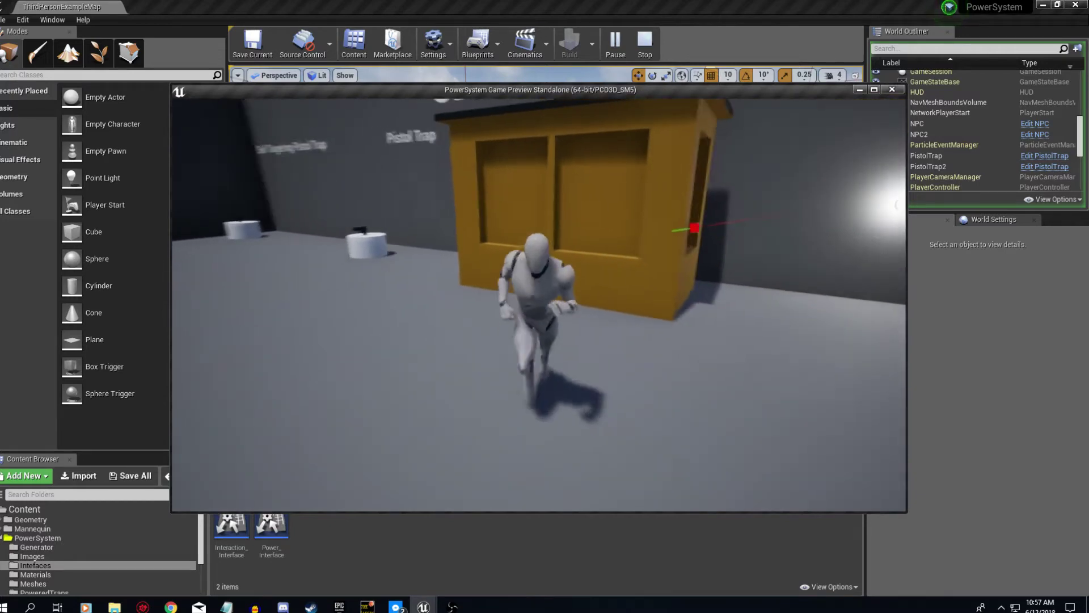
- Open the Small Generator's panel, add gas, toggle its power, and close the panel
{"action": "key", "text": "w"}
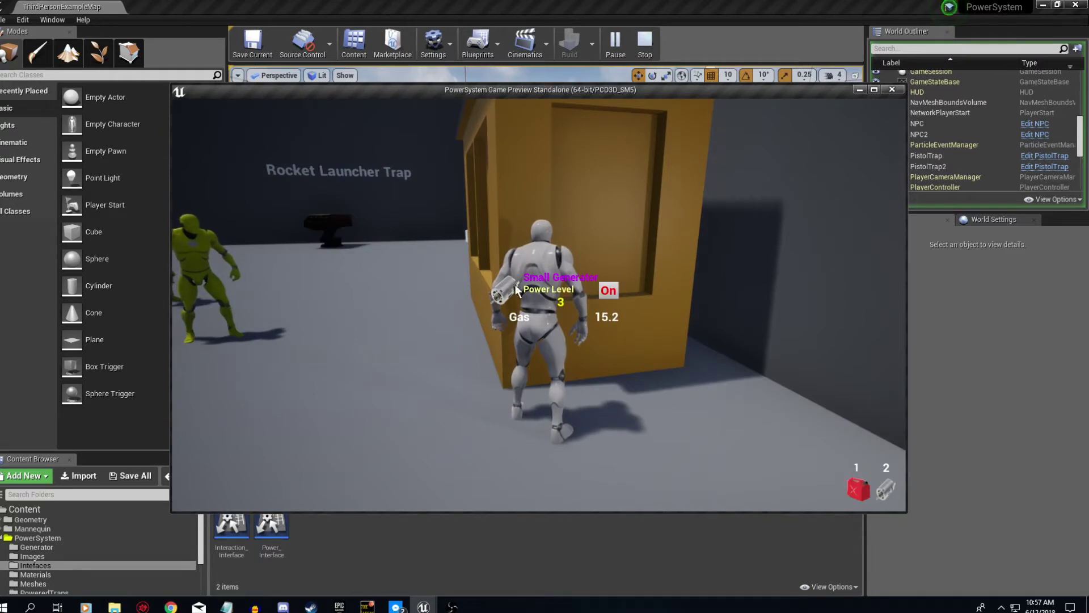
{"action": "left_click", "coordinate": [607, 292]}
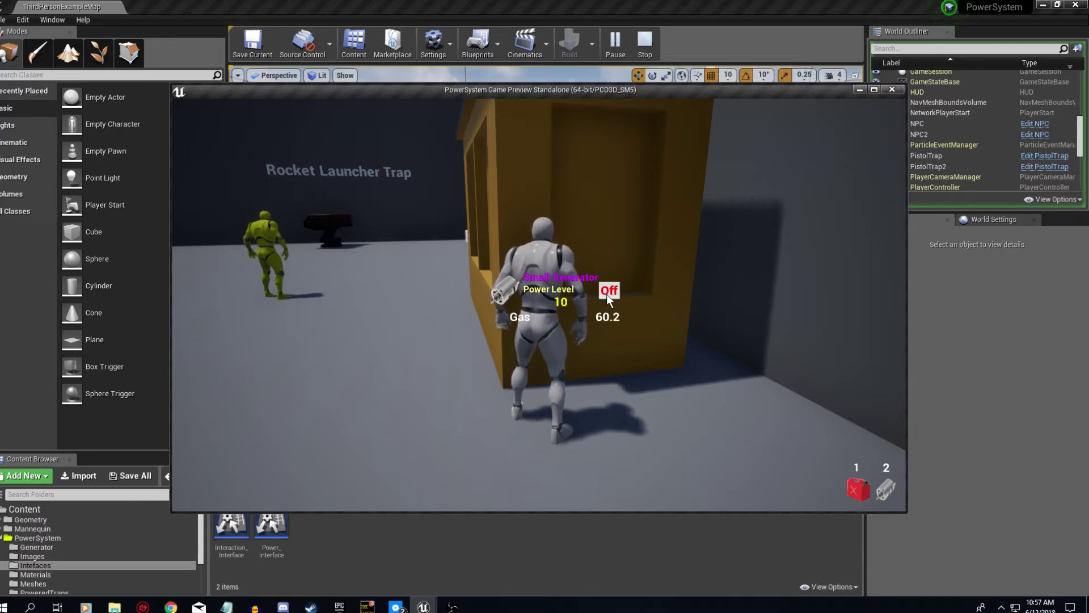
{"action": "key", "text": "e"}
- Run to the elevator and jump onto its blue platform
{"action": "key", "text": "w"}
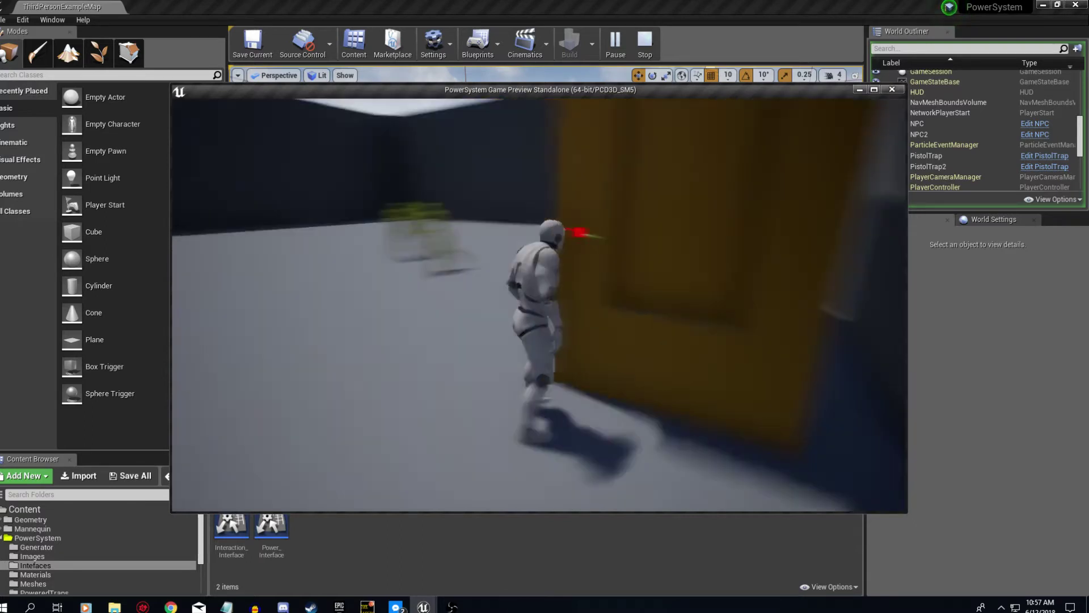
{"action": "key", "text": "w"}
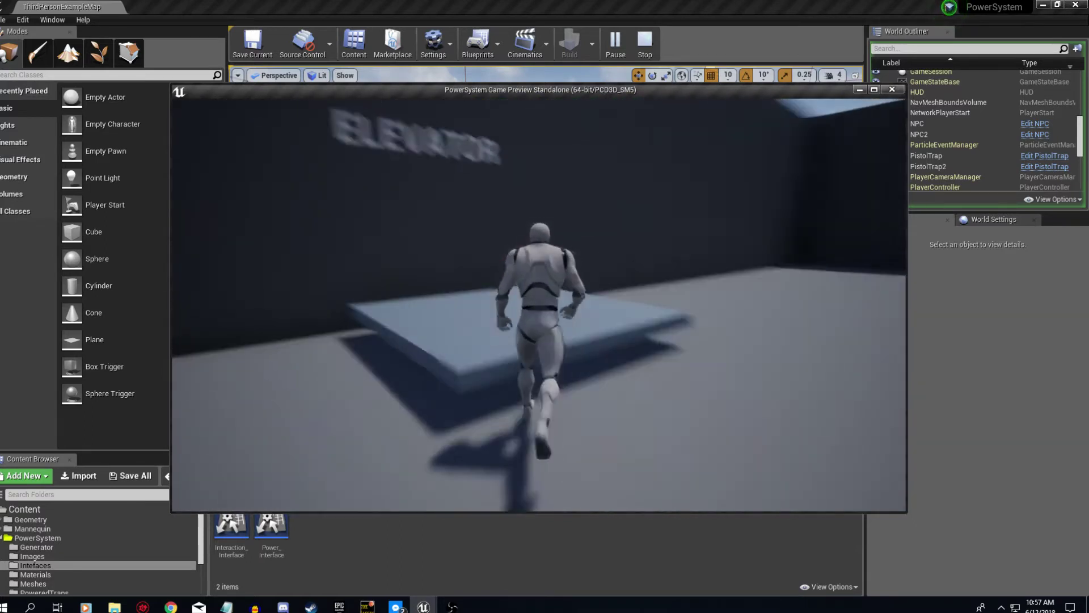
{"action": "key", "text": "space"}
{"action": "key", "text": "a"}
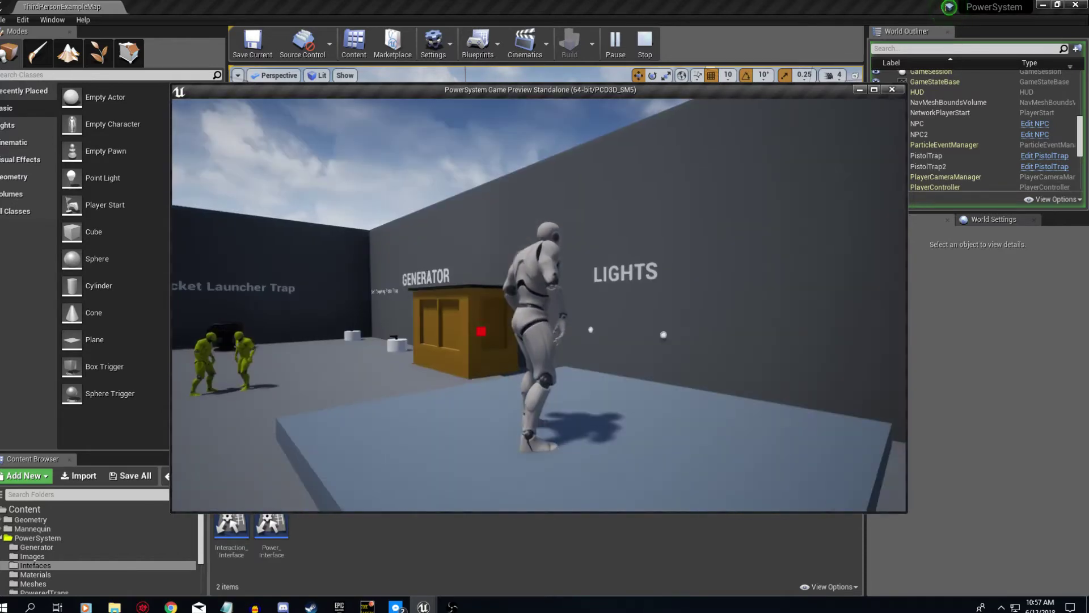
- Ride the elevator platform, walking around on it and viewing the level from above
{"action": "key", "text": "w"}
{"action": "key", "text": "w"}
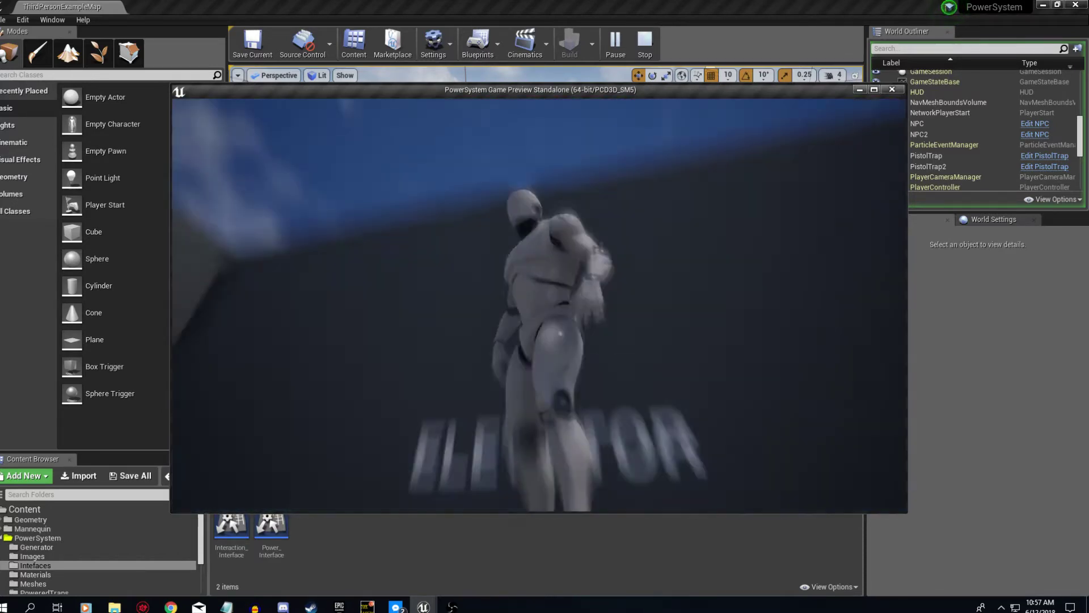
{"action": "key", "text": "w"}
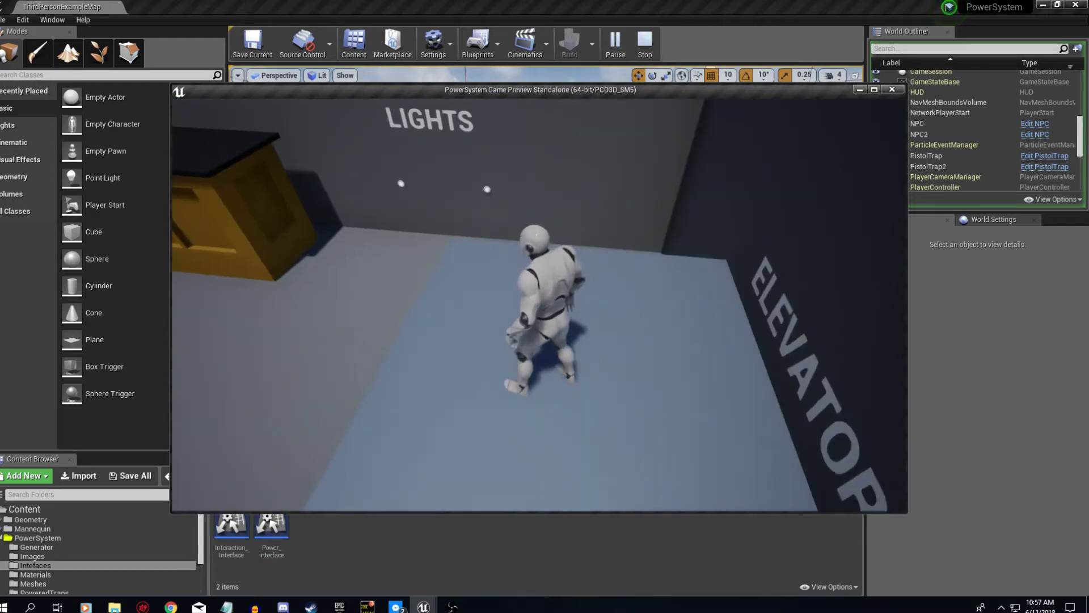
{"action": "key", "text": "w"}
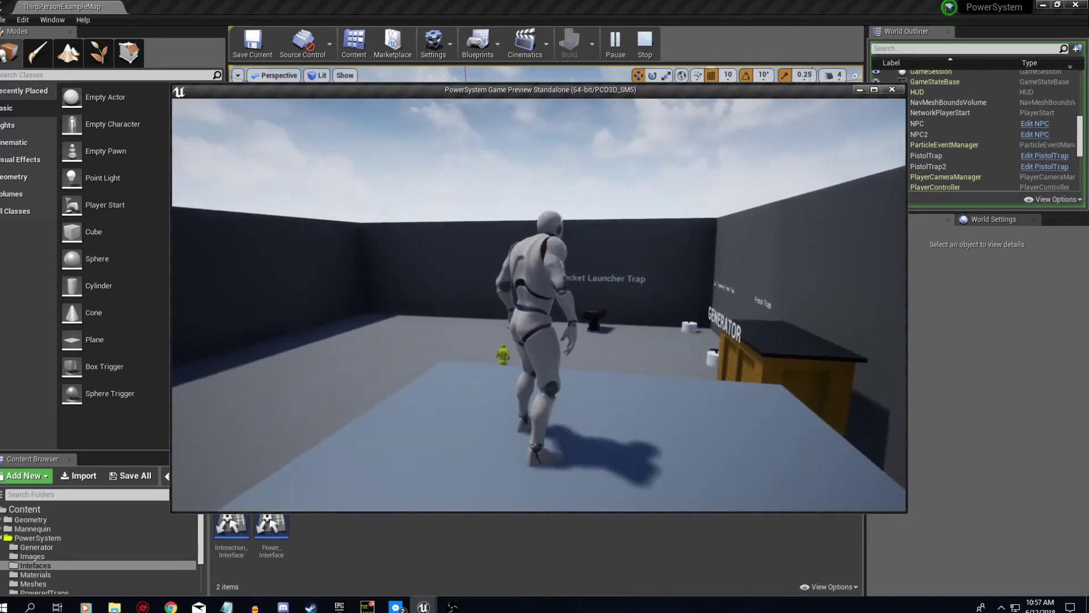
{"action": "key", "text": "w"}
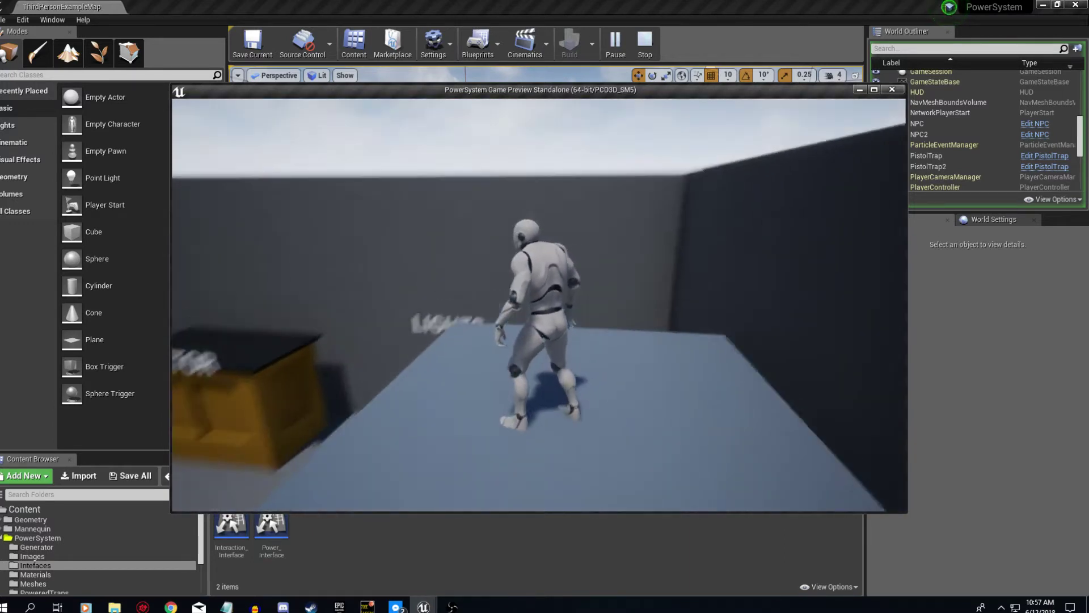
{"action": "key", "text": "w"}
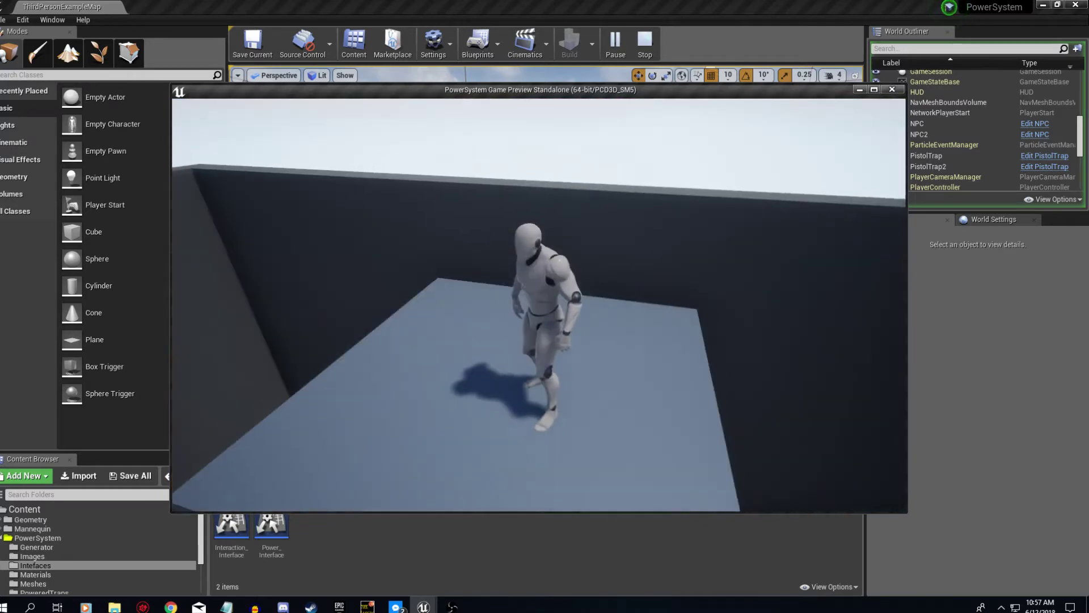
{"action": "key", "text": "w"}
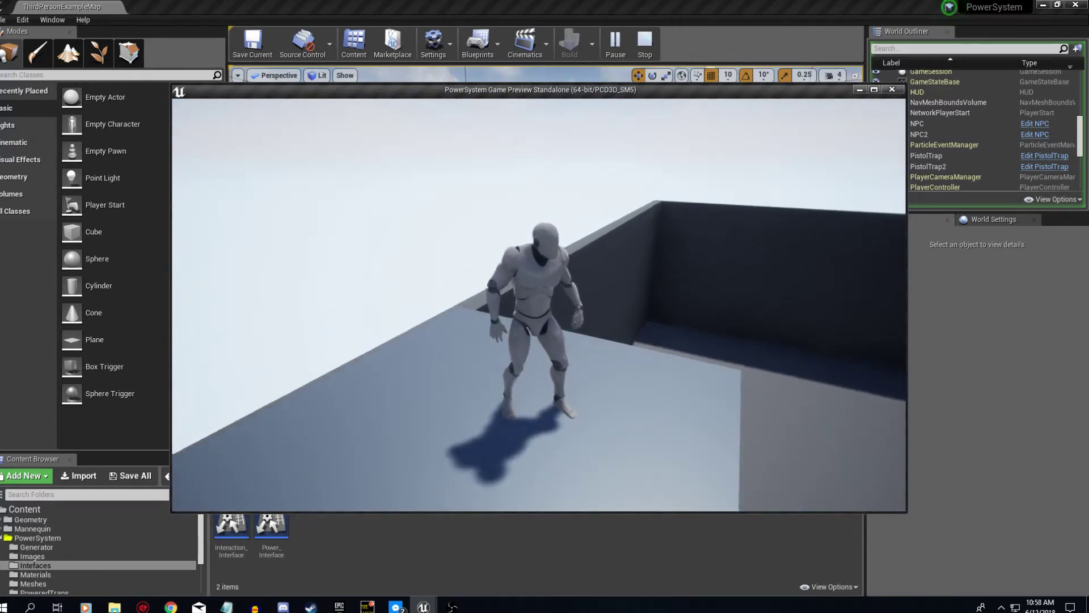
{"action": "key", "text": "w"}
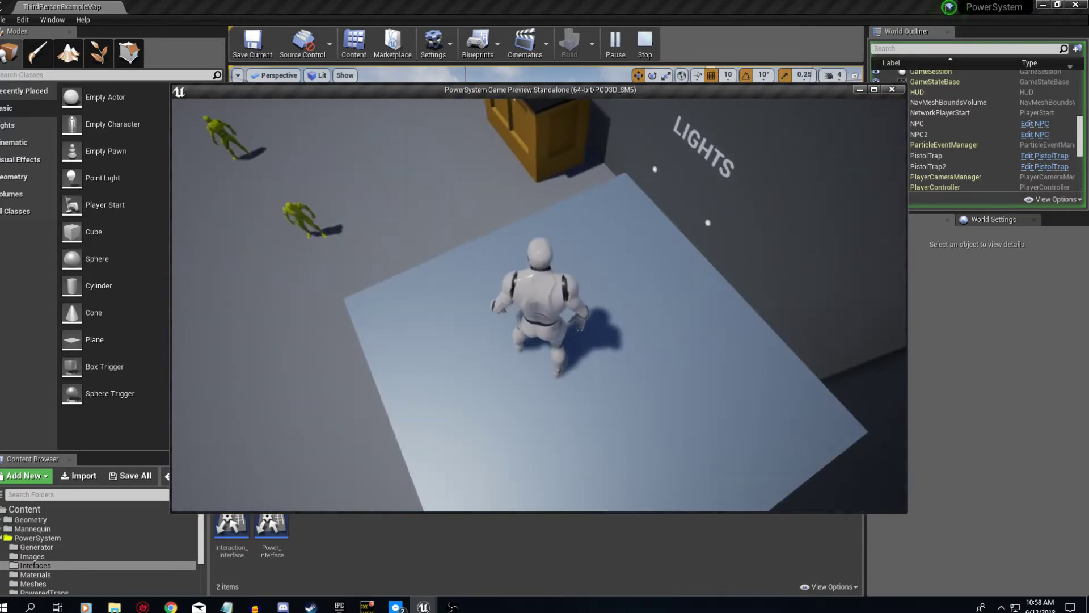
{"action": "key", "text": "w"}
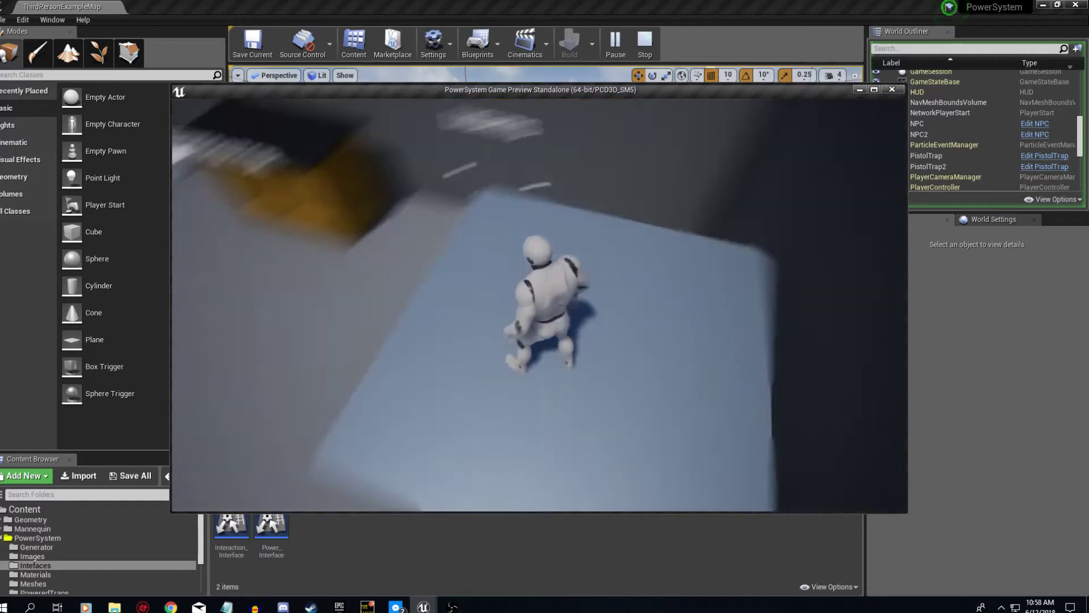
{"action": "key", "text": "s"}
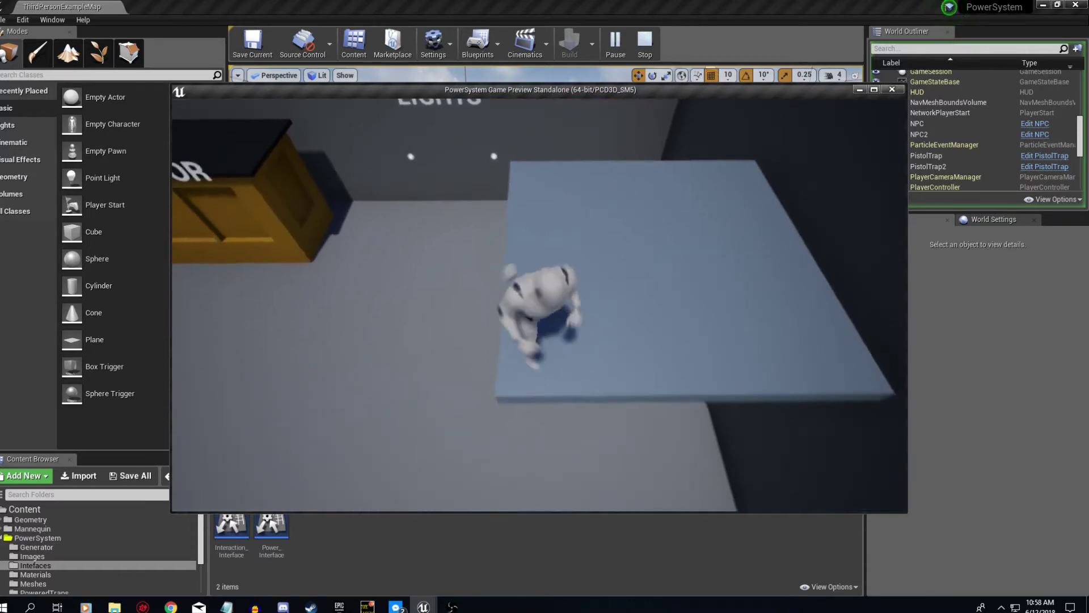
{"action": "key", "text": "d"}
{"action": "key", "text": "w"}
{"action": "key", "text": "a"}
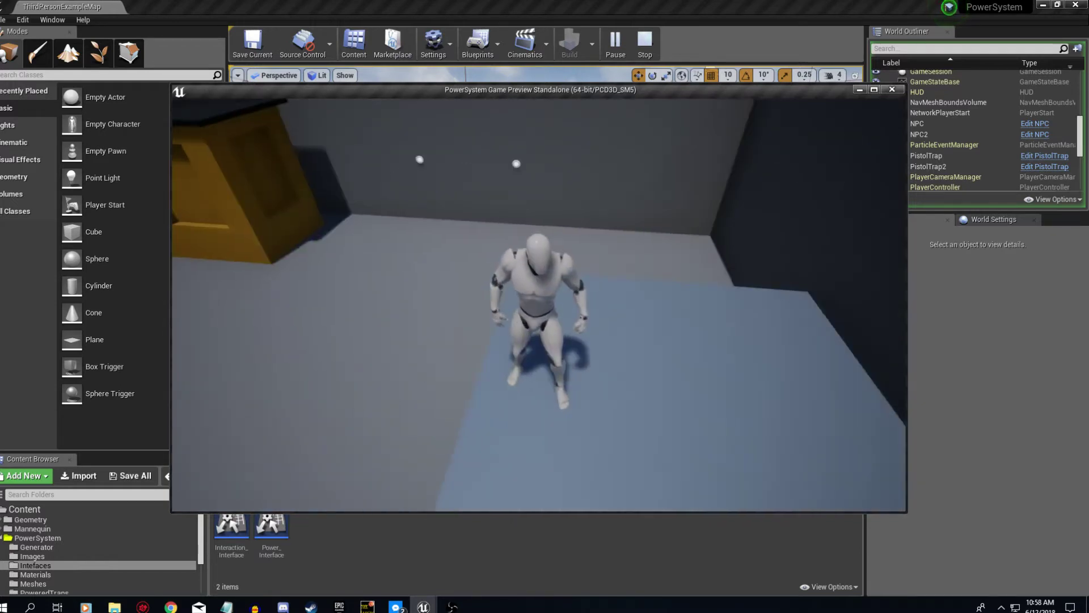
- Switch the elevator off, step off its platform, and toggle it again from the ground
{"action": "key", "text": "d"}
{"action": "key", "text": "a"}
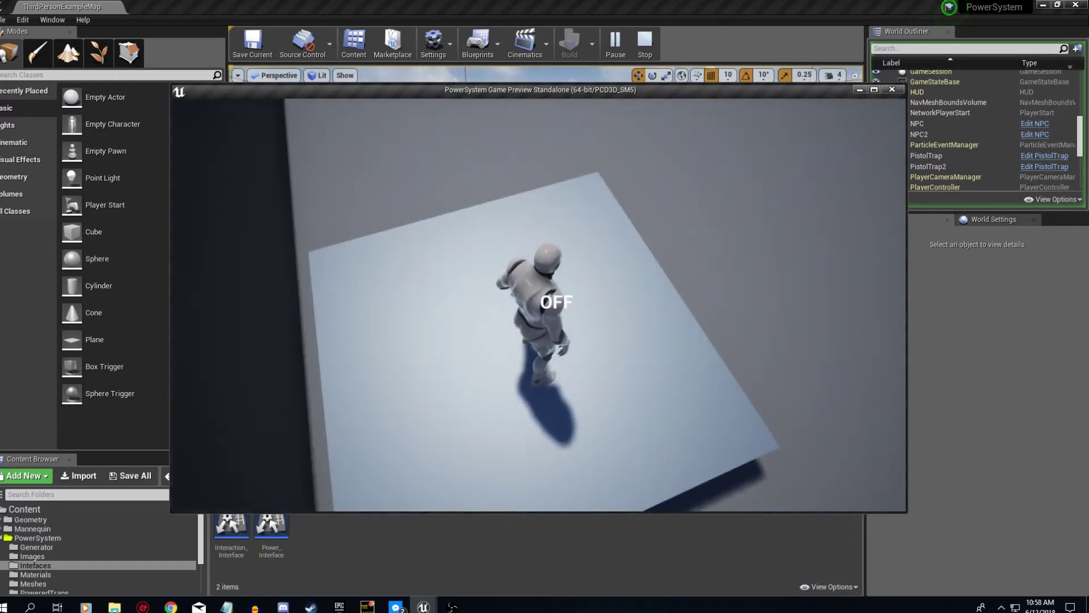
{"action": "key", "text": "w"}
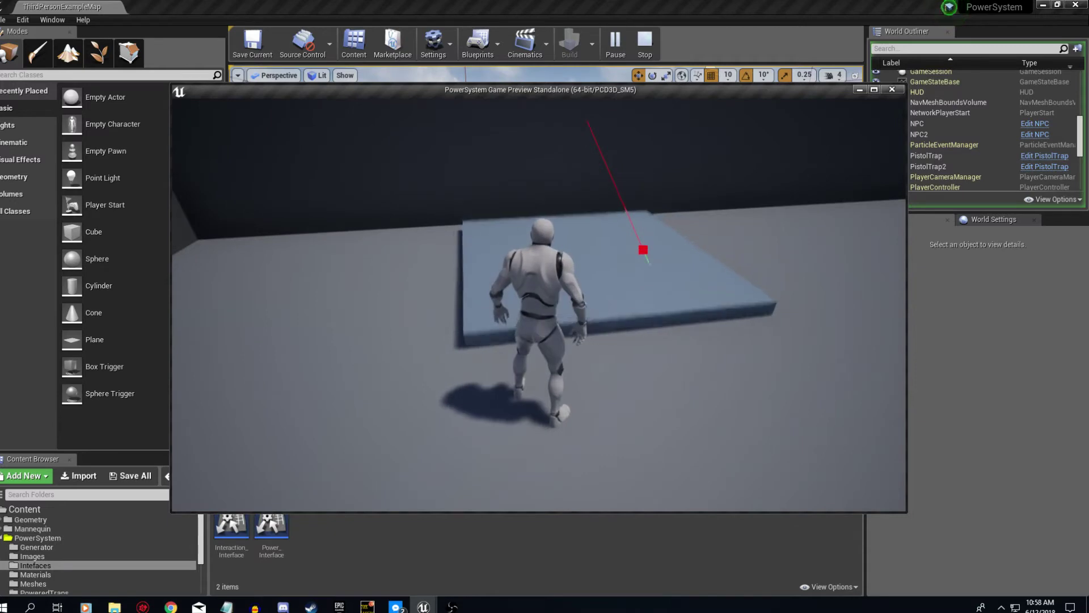
{"action": "key", "text": "e"}
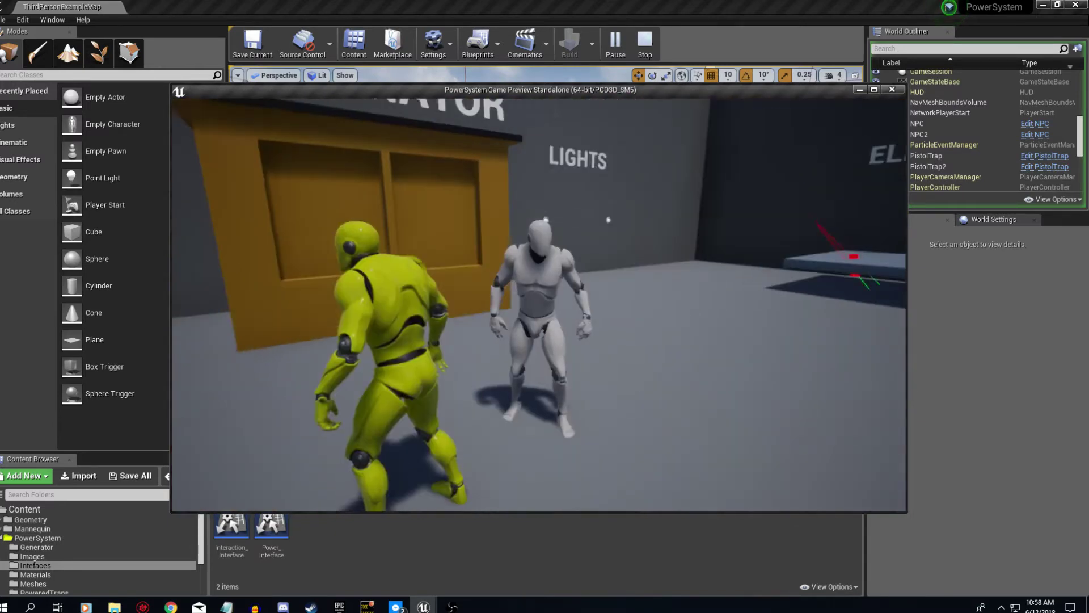
- Run back to the generator and check its gas and power level, closing its panel again
{"action": "key", "text": "d"}
{"action": "key", "text": "w"}
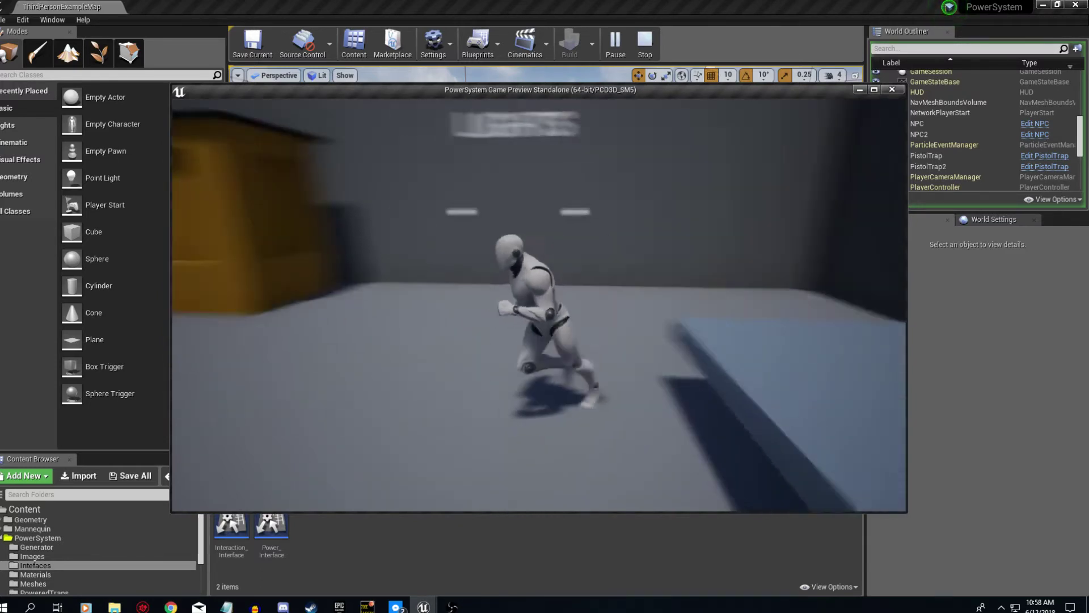
{"action": "key", "text": "e"}
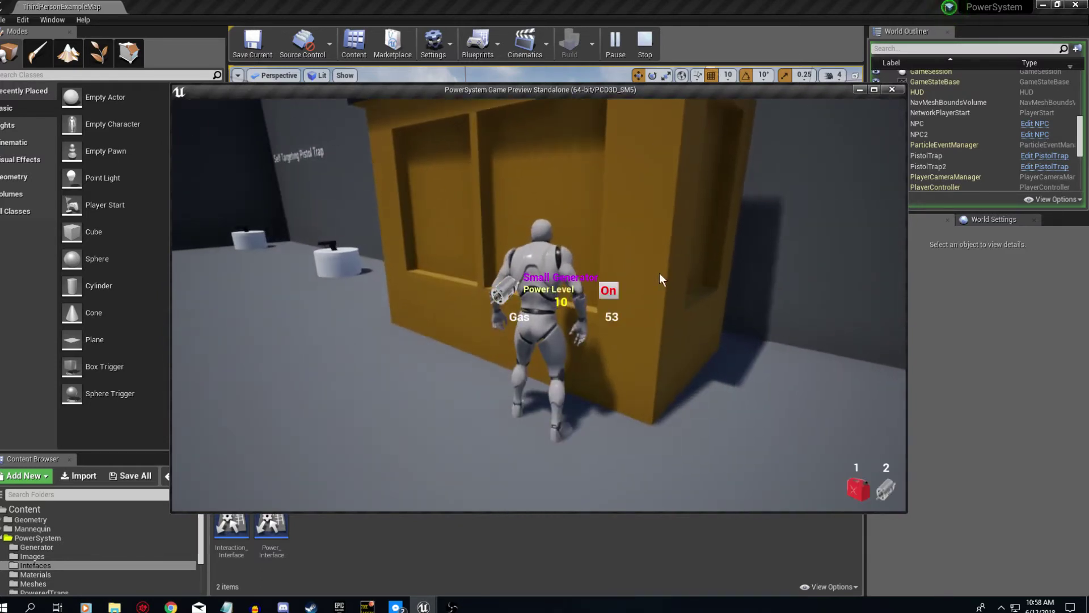
{"action": "key", "text": "e"}
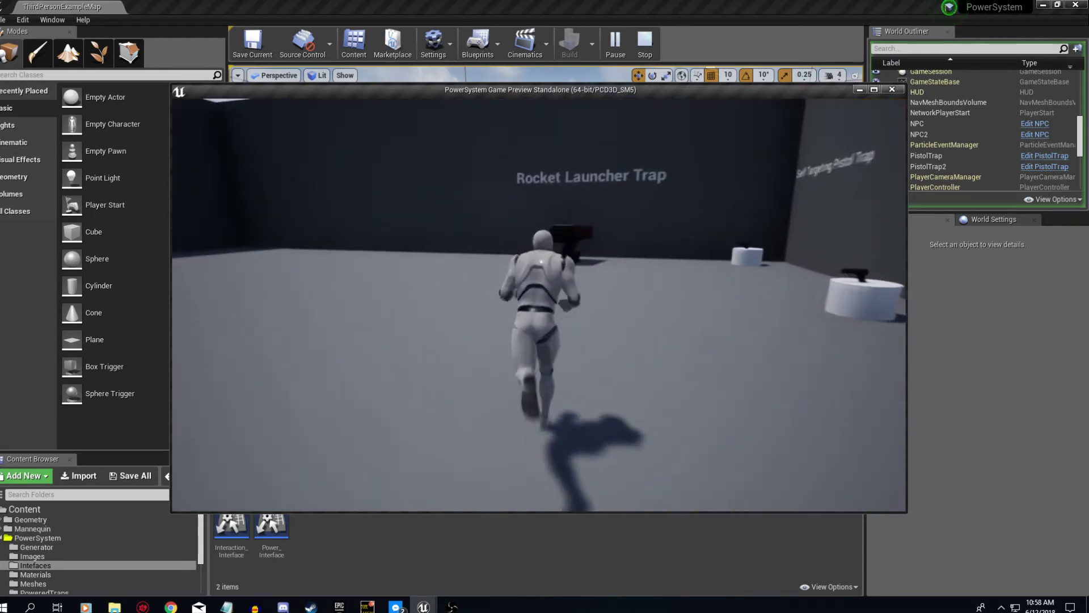
- Run to the Self Targeting Pistol Trap in the corner, switch it on, and back away from it
{"action": "key", "text": "w"}
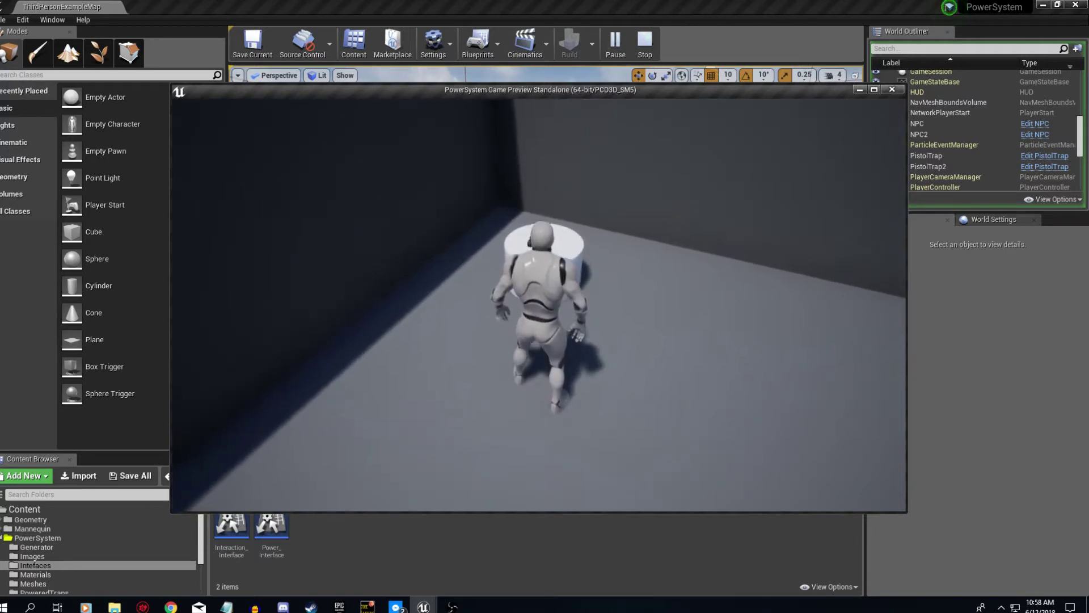
{"action": "key", "text": "e"}
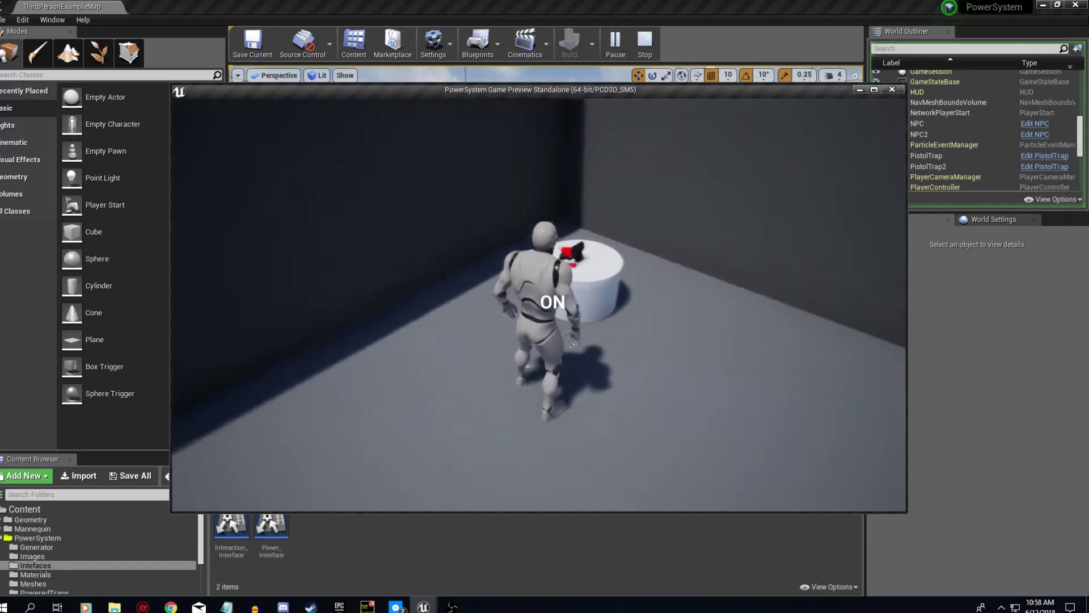
{"action": "key", "text": "s"}
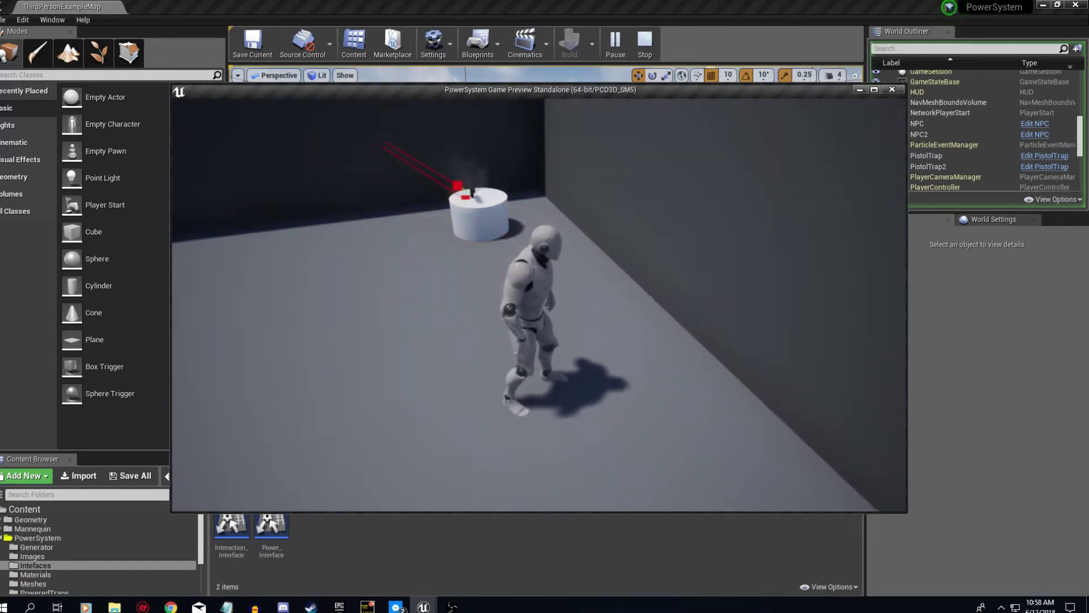
- Walk back to the corner pistol trap and switch it off
{"action": "key", "text": "w"}
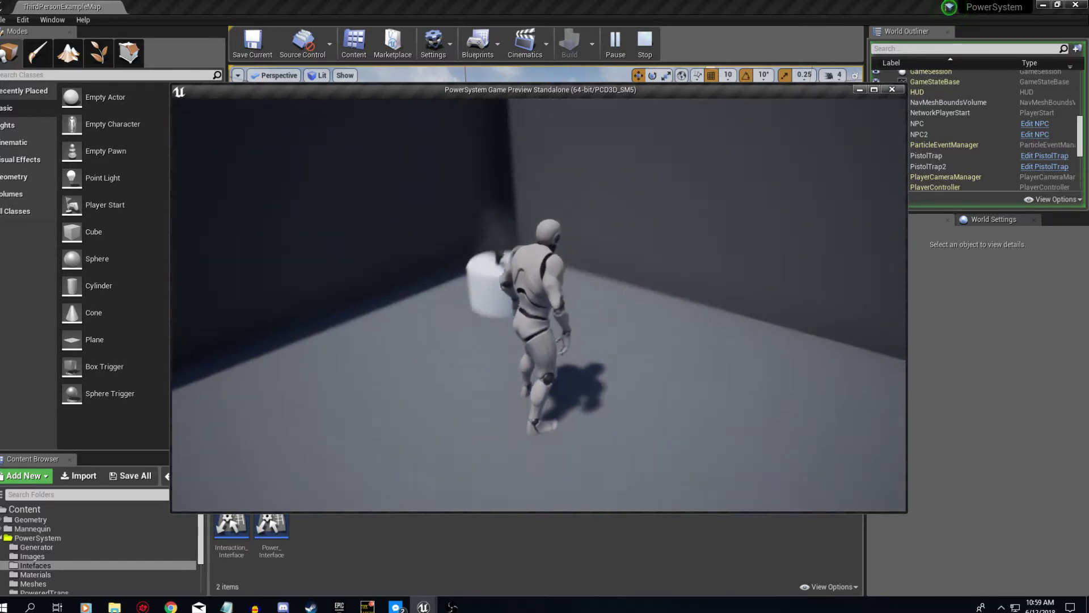
{"action": "key", "text": "w"}
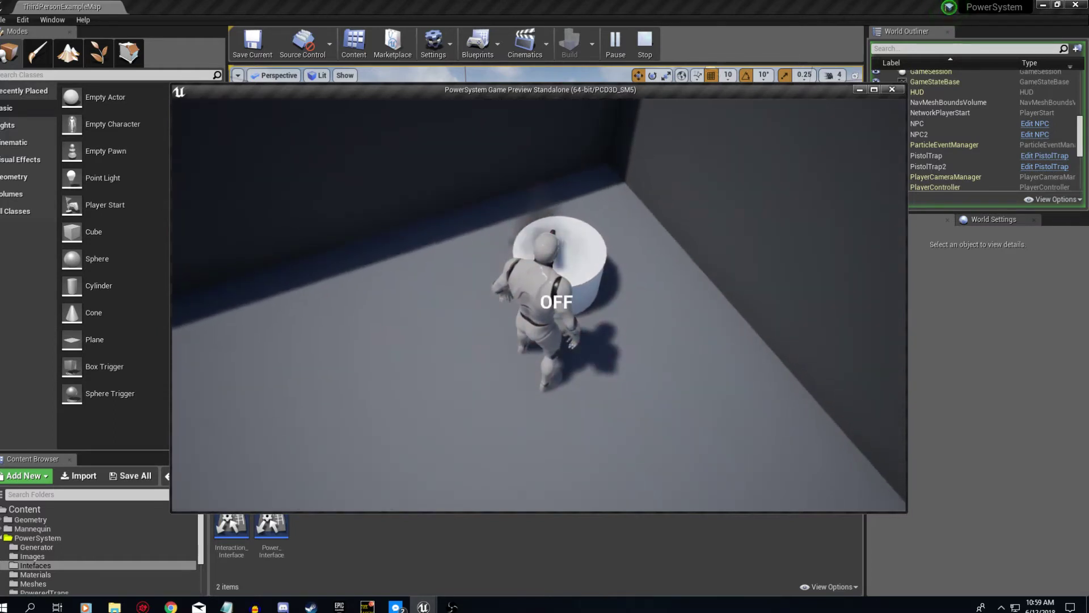
- Run to the Rocket Launcher Trap, switch it on, and watch it target the NPCs
{"action": "key", "text": "w"}
{"action": "key", "text": "w"}
{"action": "key", "text": "e"}
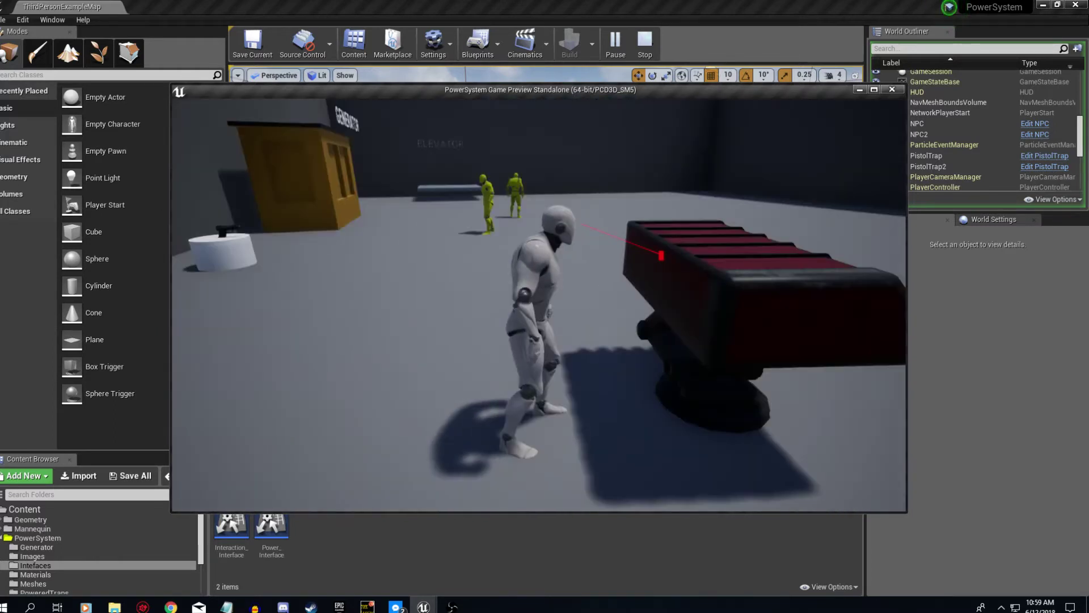
{"action": "key", "text": "w"}
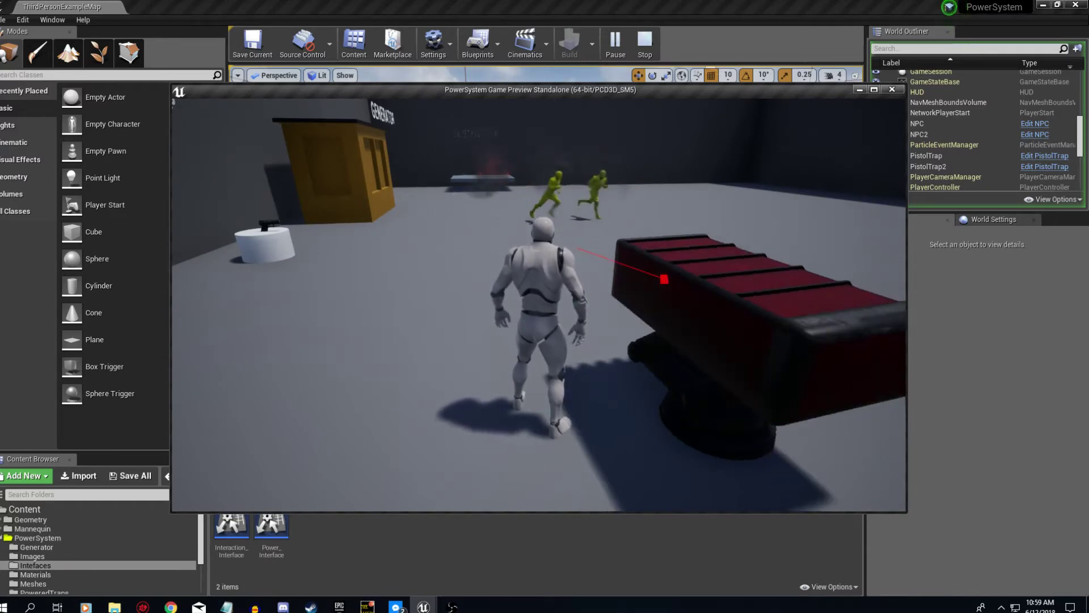
- Switch the Rocket Launcher Trap off, run back toward the generator, and end the game preview
{"action": "key", "text": "w"}
{"action": "key", "text": "e"}
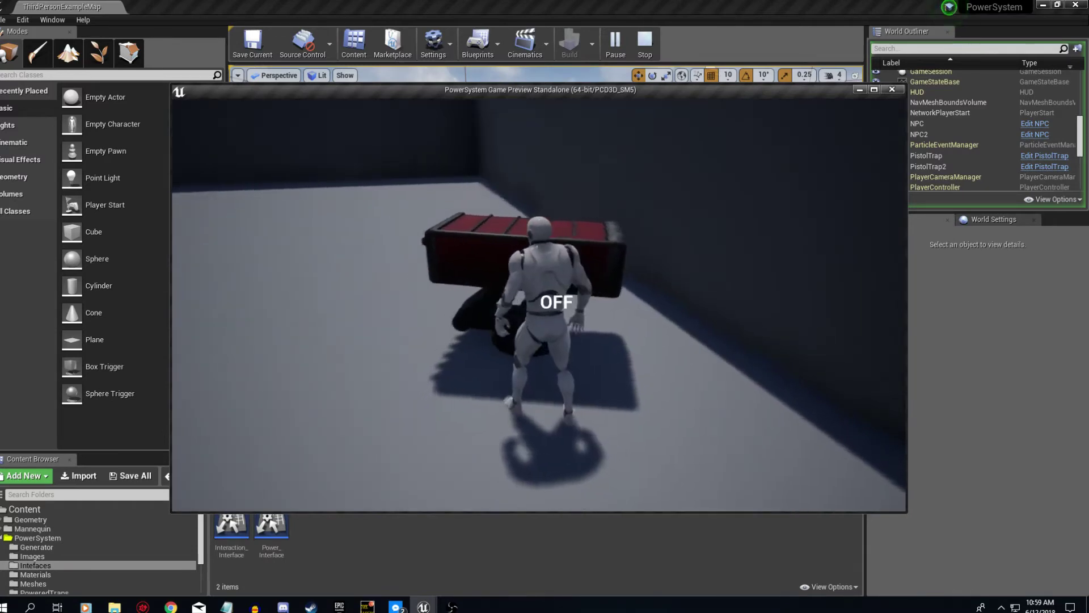
{"action": "key", "text": "w"}
{"action": "key", "text": "w"}
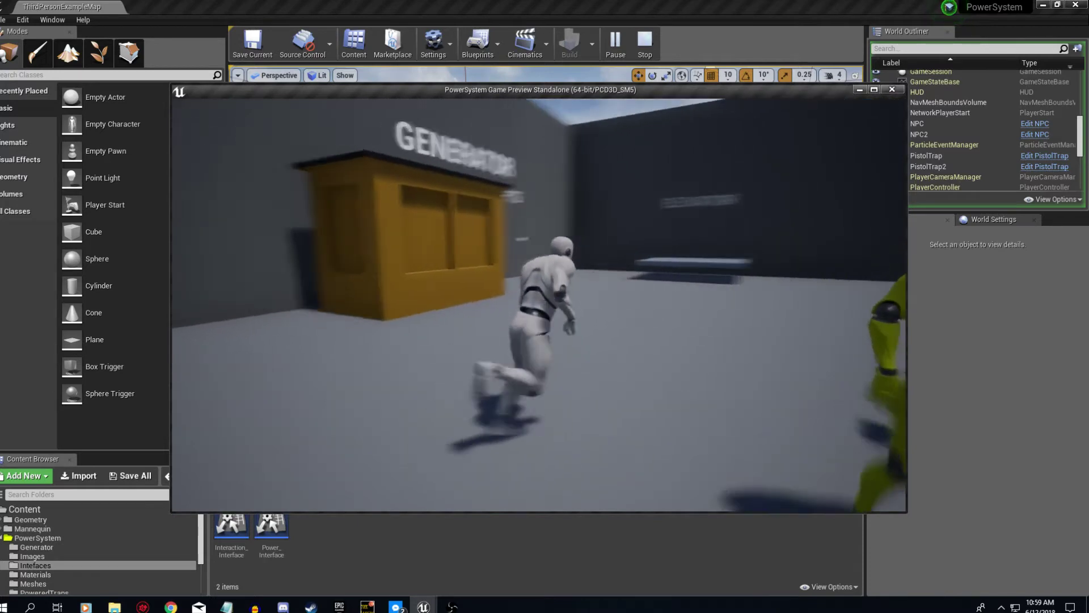
{"action": "key", "text": "Escape"}
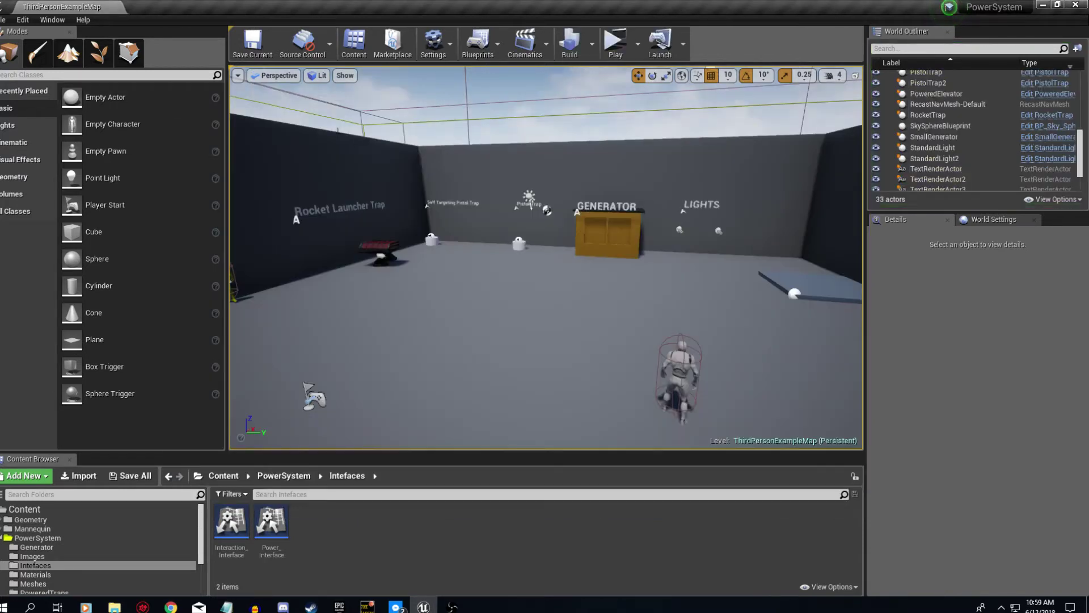
- Select the rocket launcher trap in the level and review its Default settings
{"action": "left_click", "coordinate": [385, 246]}
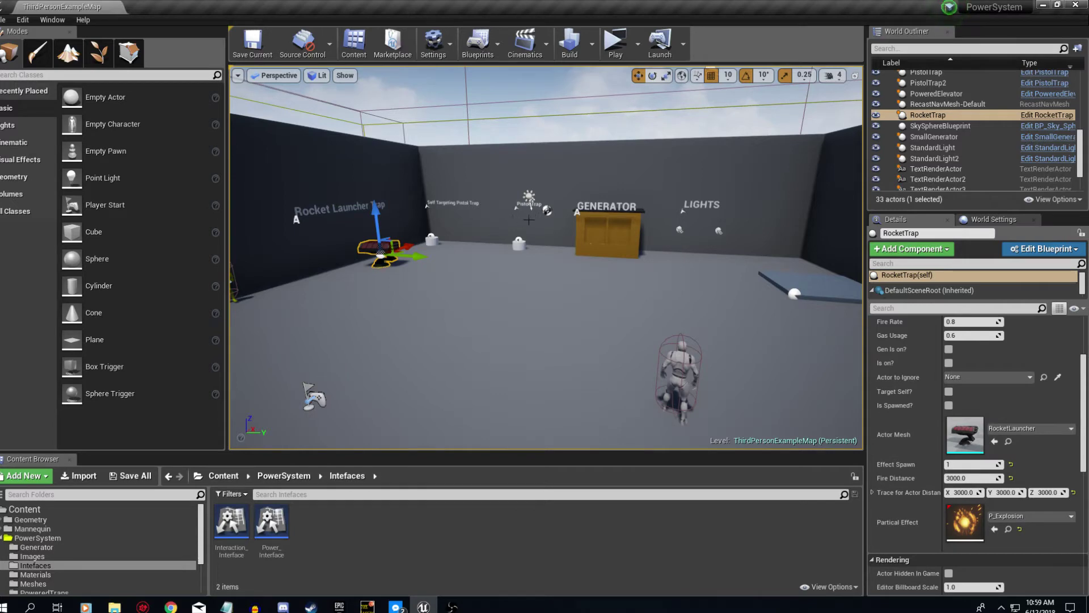
{"action": "scroll", "coordinate": [953, 359], "scroll_direction": "up", "scroll_amount": 2}
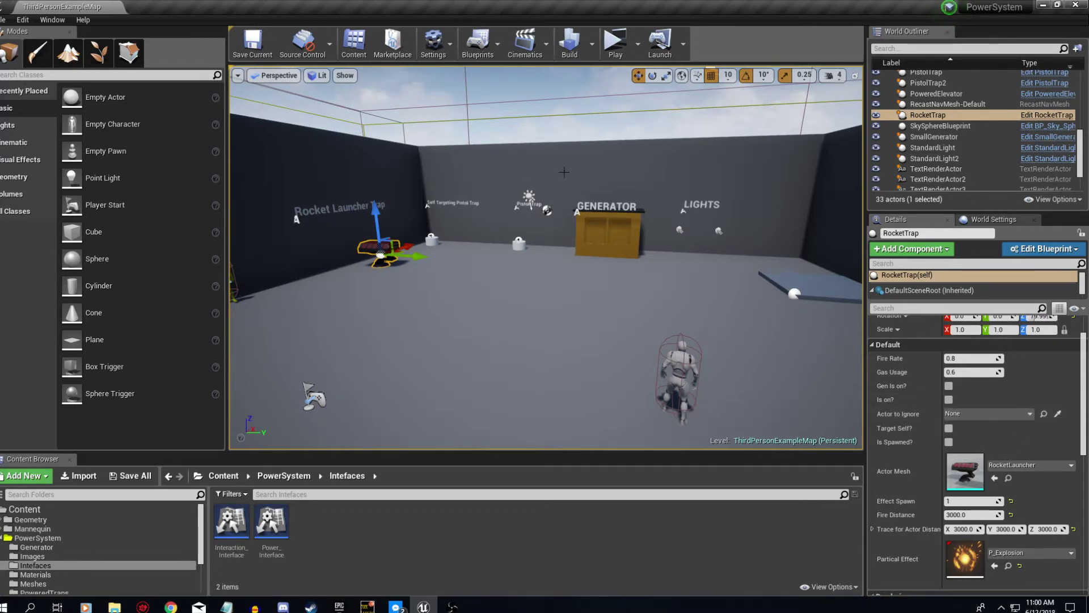
- Configure the NPC near the rocket launcher trap with Can Spawn enabled, Fire Rate 0.3, Trap Actor Pistol and Spawn Effect 0
{"action": "right_click_drag", "start_coordinate": [672, 282], "coordinate": [193, 321]}
{"action": "key", "text": "w"}
{"action": "key", "text": "s"}
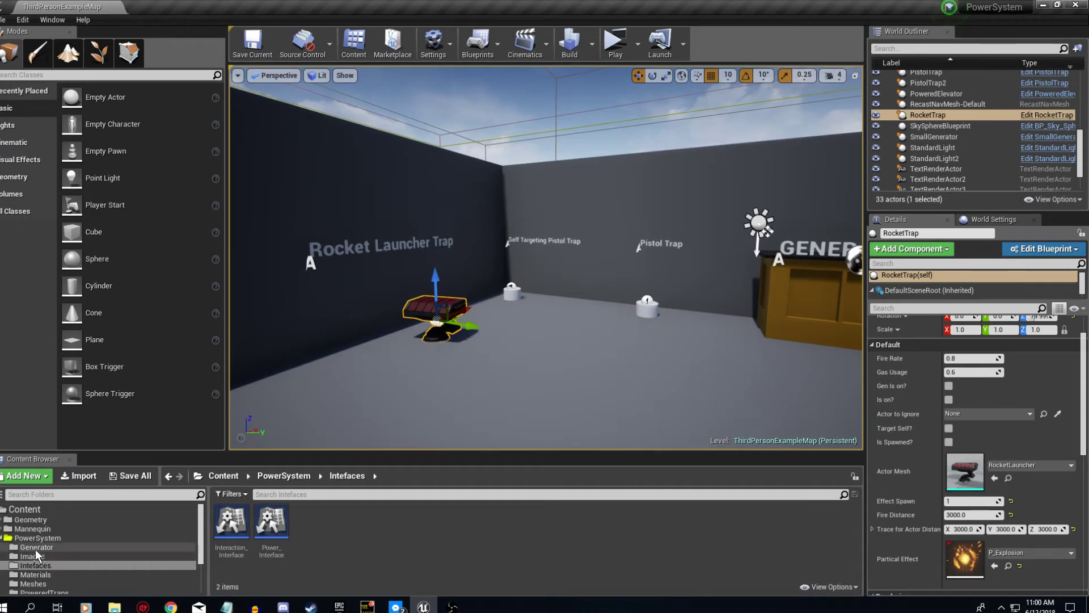
{"action": "right_click_drag", "start_coordinate": [379, 326], "coordinate": [295, 357]}
{"action": "key", "text": "s"}
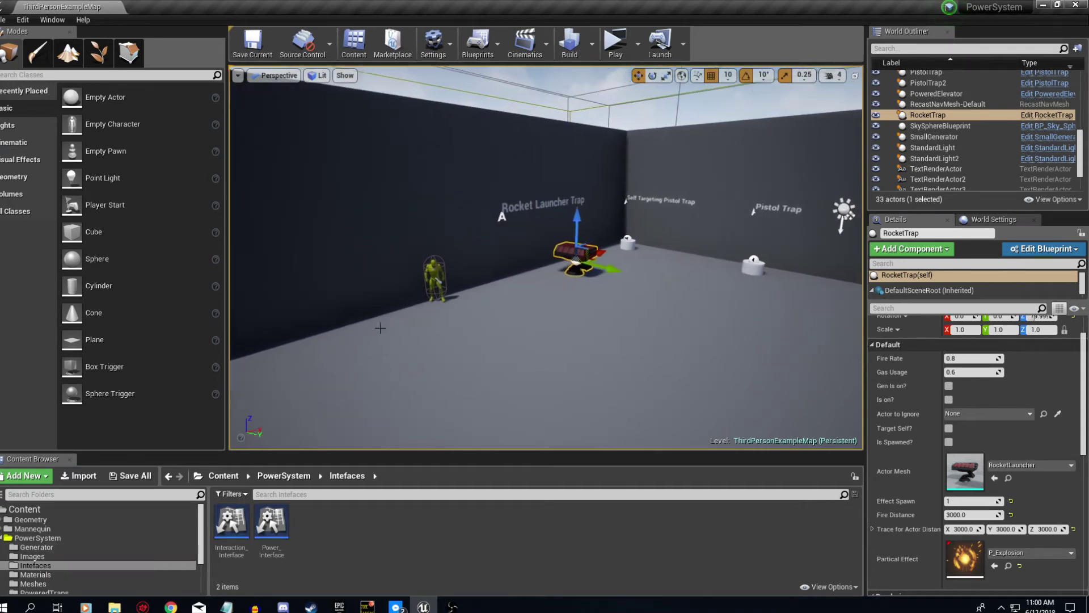
{"action": "left_click", "coordinate": [443, 269]}
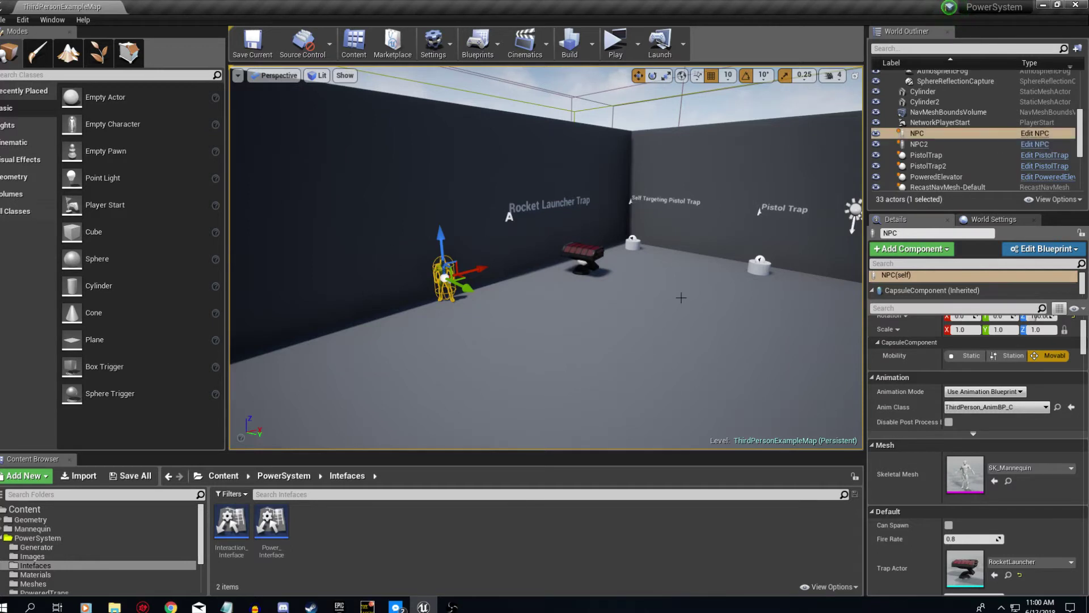
{"action": "scroll", "coordinate": [987, 413], "scroll_direction": "down", "scroll_amount": 6}
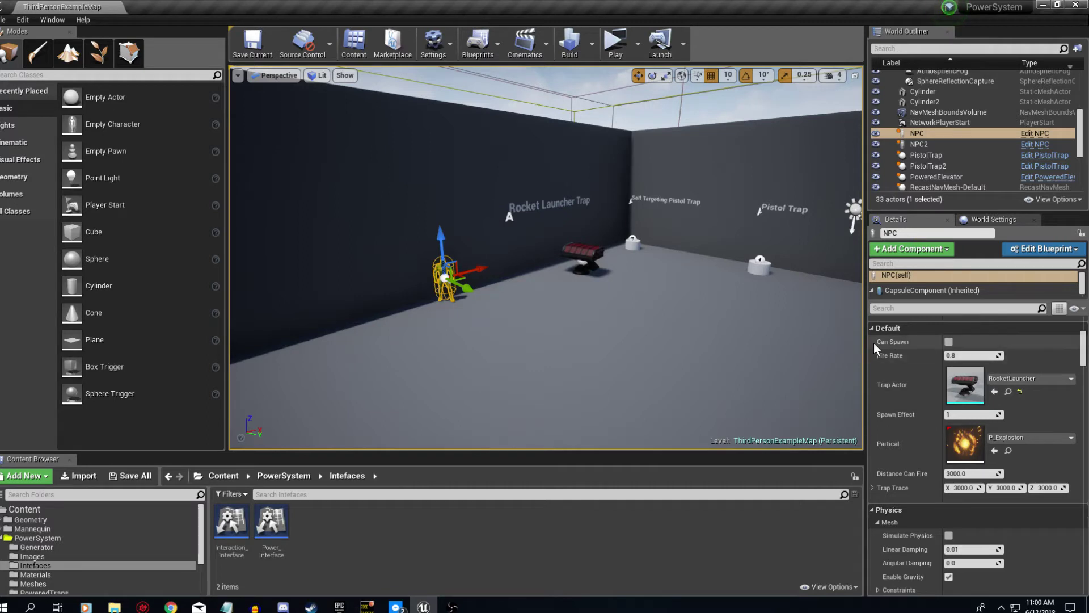
{"action": "left_click", "coordinate": [949, 341]}
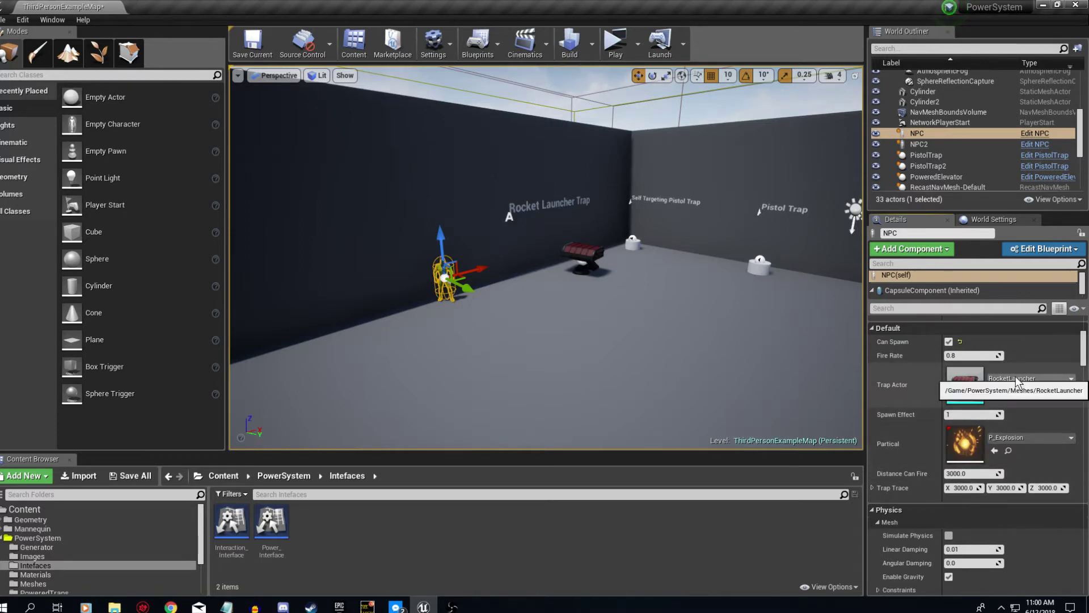
{"action": "left_click", "coordinate": [1035, 378]}
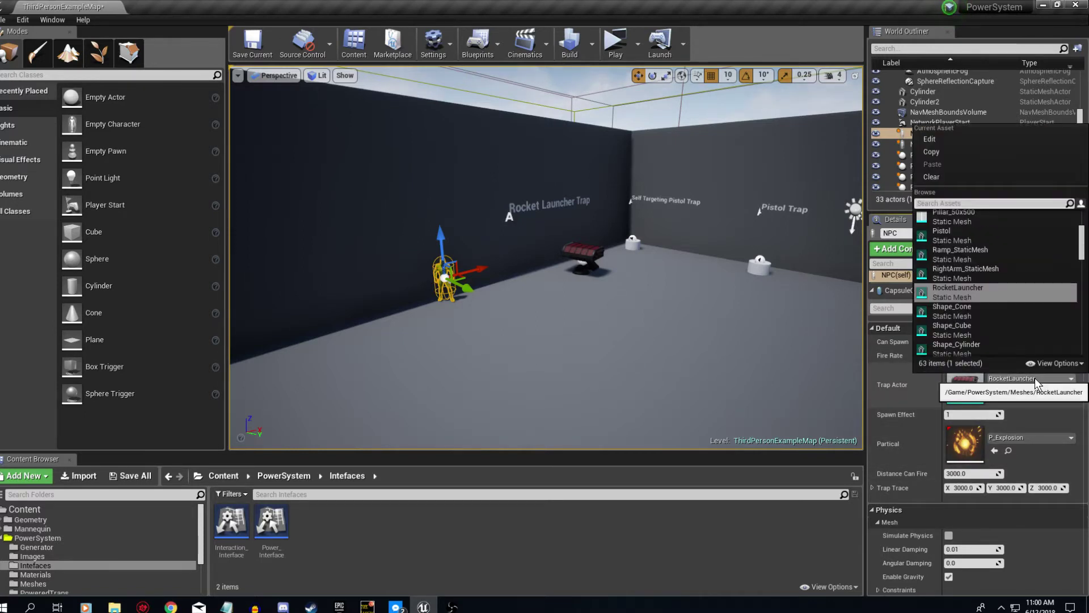
{"action": "left_click", "coordinate": [958, 235]}
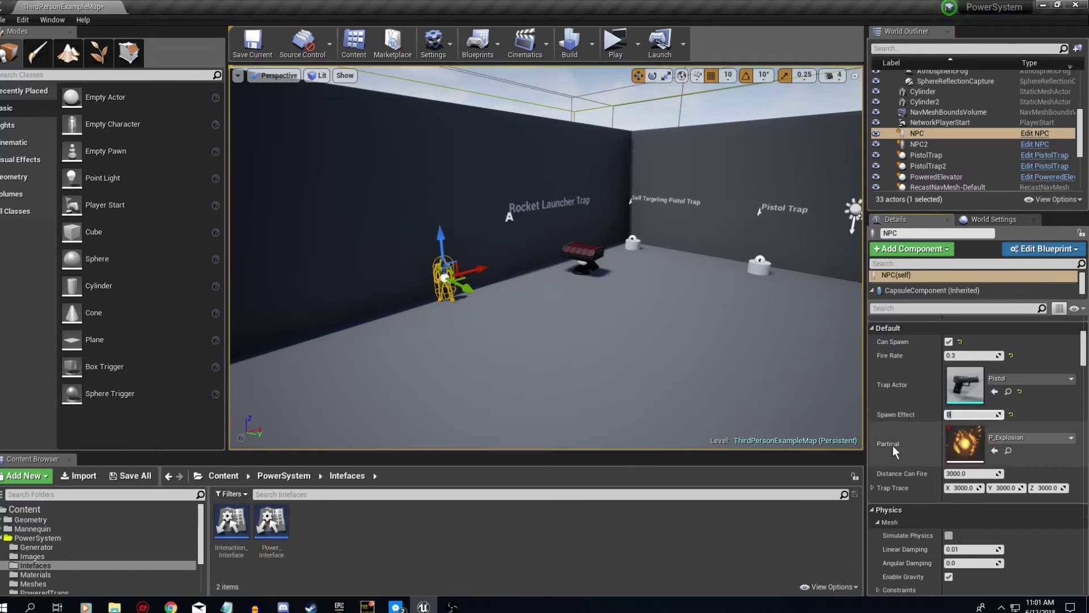
- Look through the particle systems available for the NPC's Partical setting, keep P_Explosion, and reselect the NPC
{"action": "left_click", "coordinate": [1010, 437]}
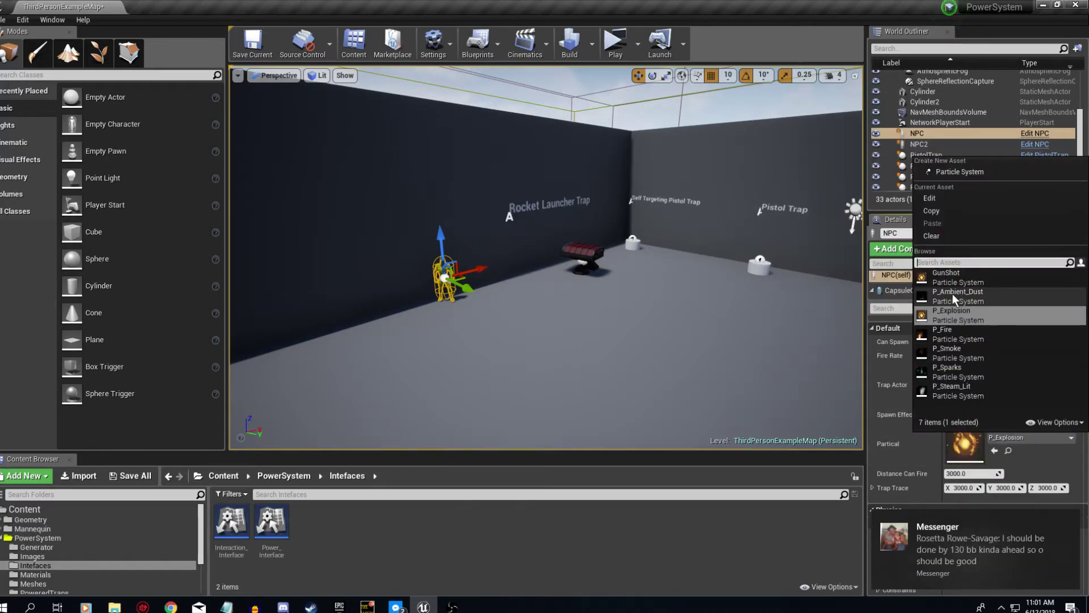
{"action": "left_click", "coordinate": [961, 321]}
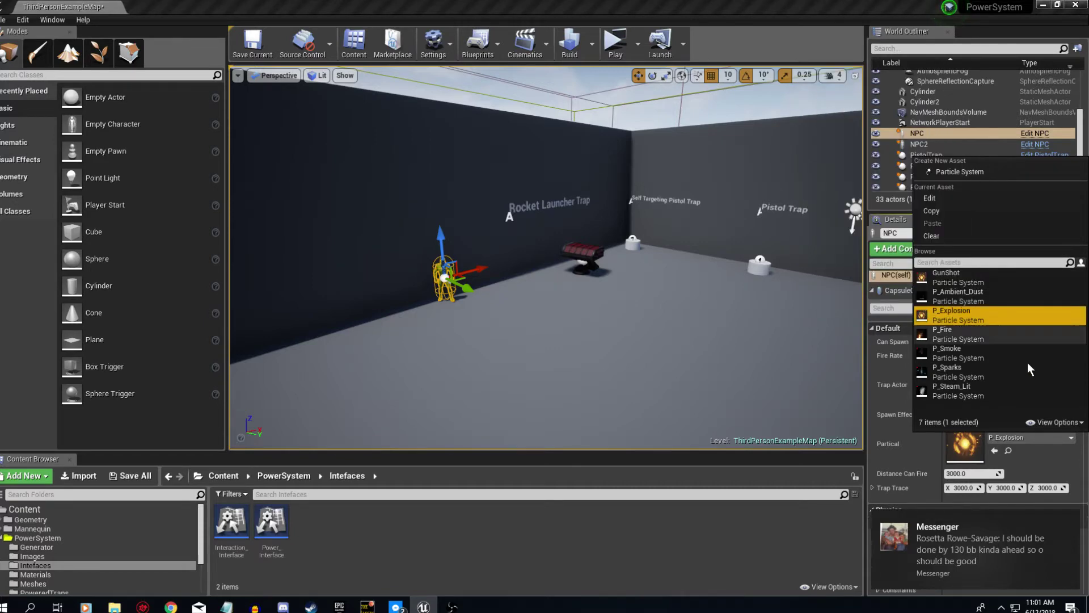
{"action": "left_click", "coordinate": [779, 419]}
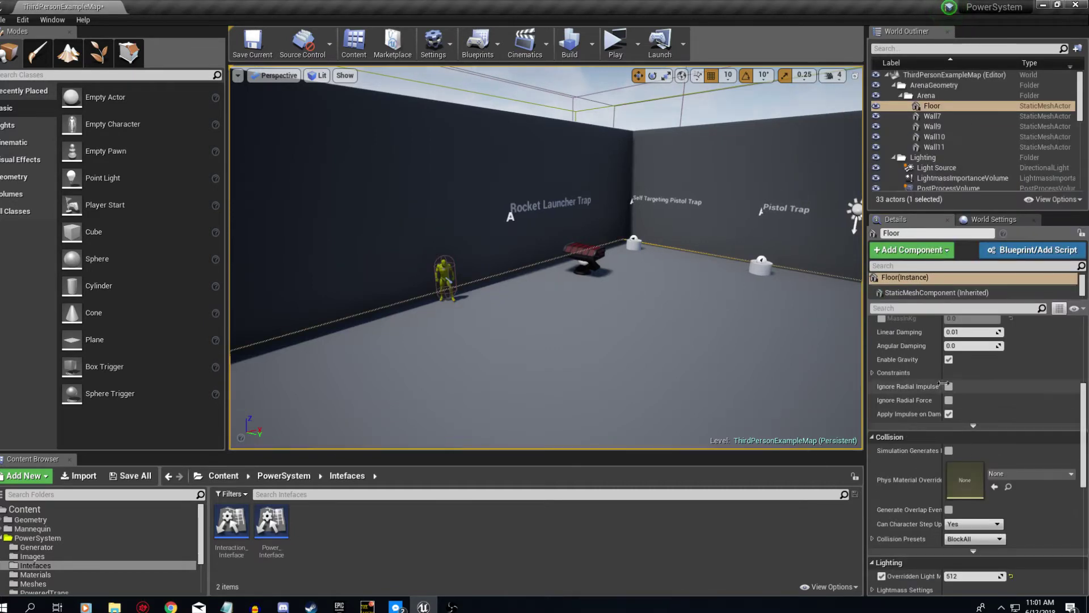
{"action": "left_click", "coordinate": [1033, 108]}
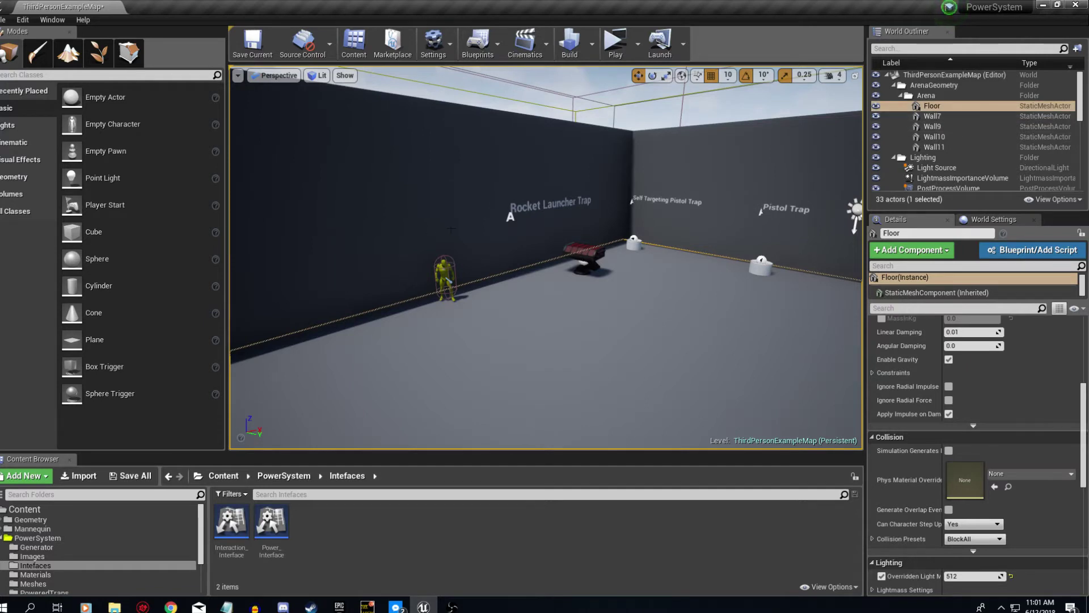
{"action": "left_click", "coordinate": [446, 278]}
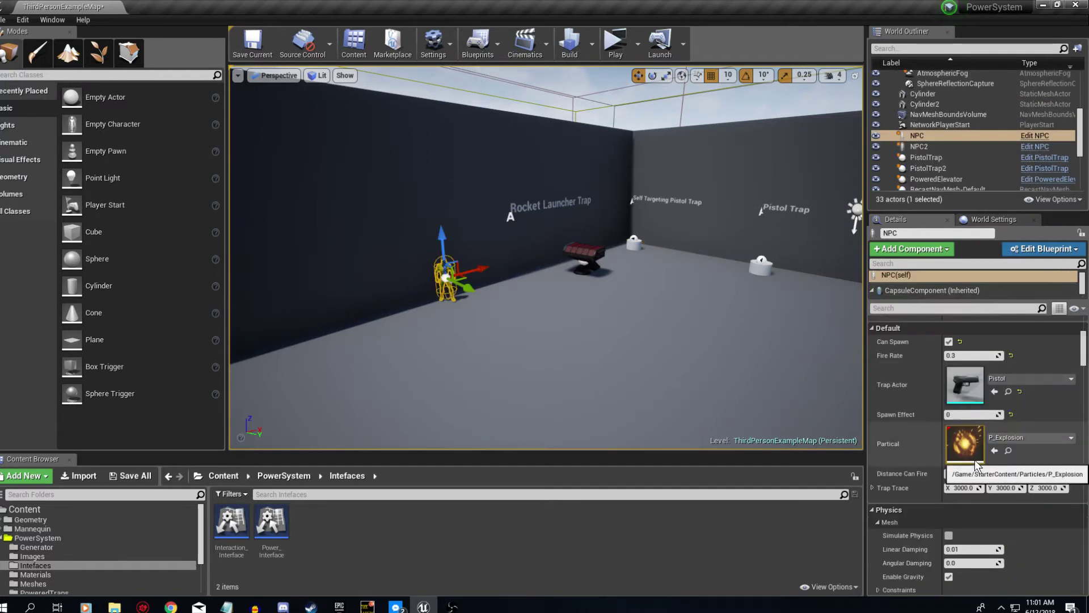
- Change the NPC's Distance Can Fire value and launch the game preview with player control
{"action": "scroll", "coordinate": [958, 470], "scroll_direction": "down", "scroll_amount": 1}
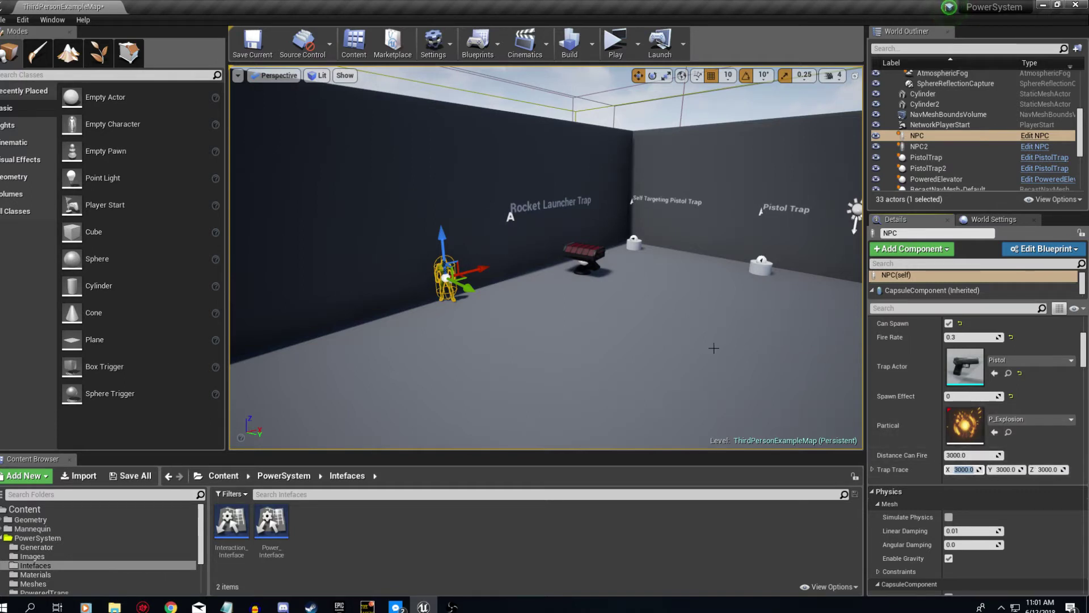
{"action": "left_click", "coordinate": [979, 455]}
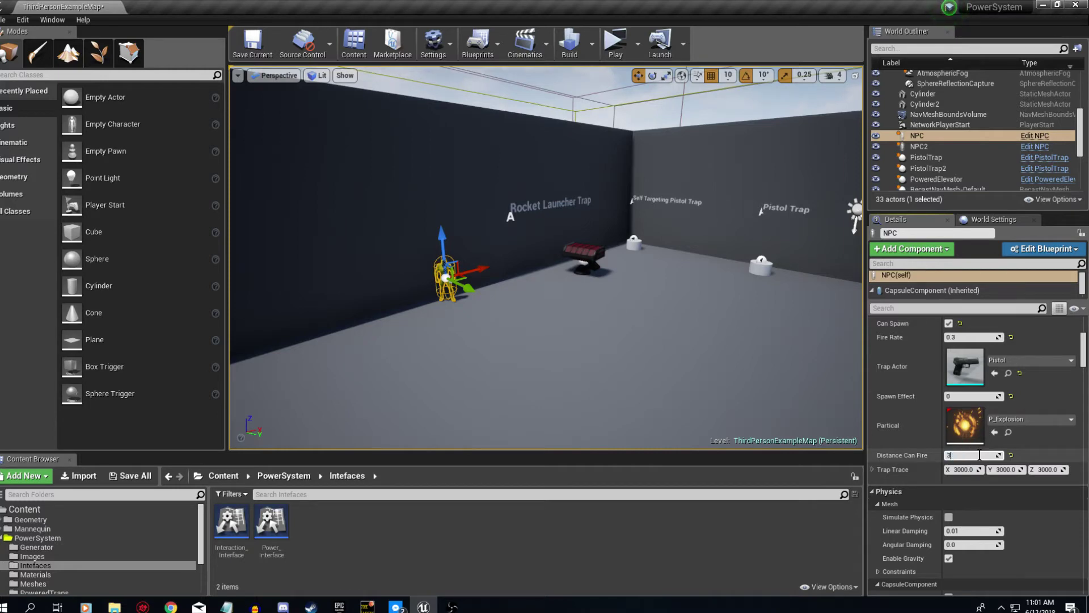
{"action": "left_click", "coordinate": [616, 42]}
{"action": "left_click", "coordinate": [638, 361]}
- Run toward the NPC near the Rocket Launcher Trap to test its spawned trap, and end the preview
{"action": "key", "text": "w"}
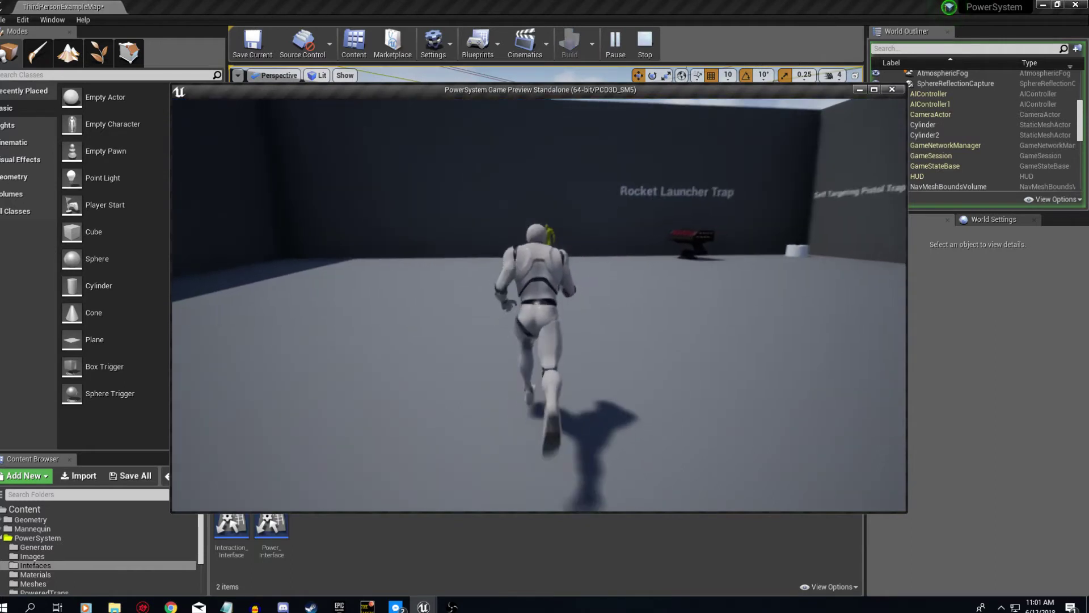
{"action": "key", "text": "a"}
{"action": "key", "text": "w"}
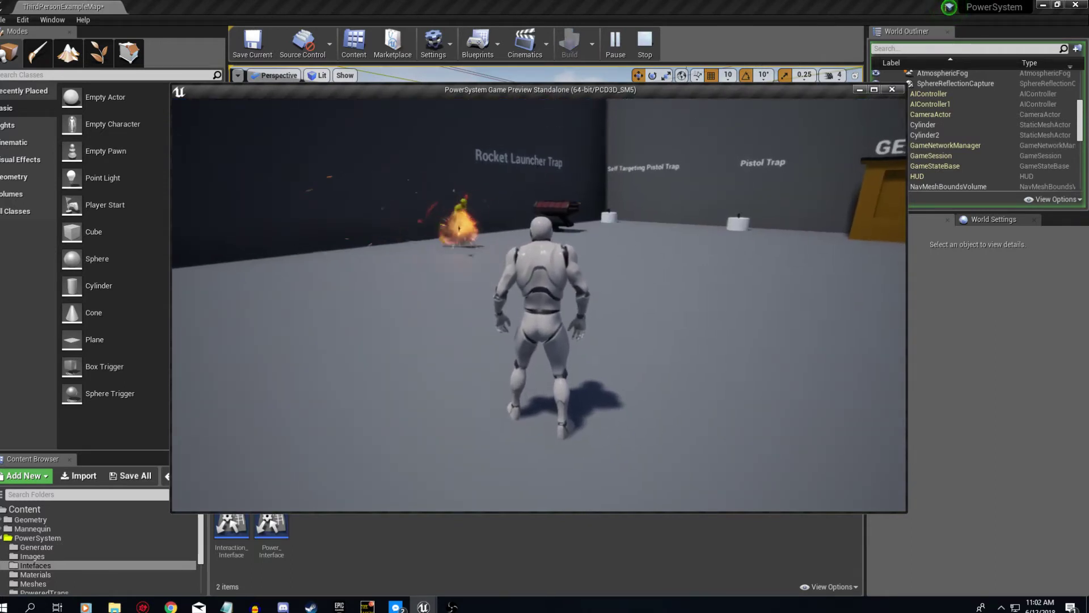
{"action": "key", "text": "w"}
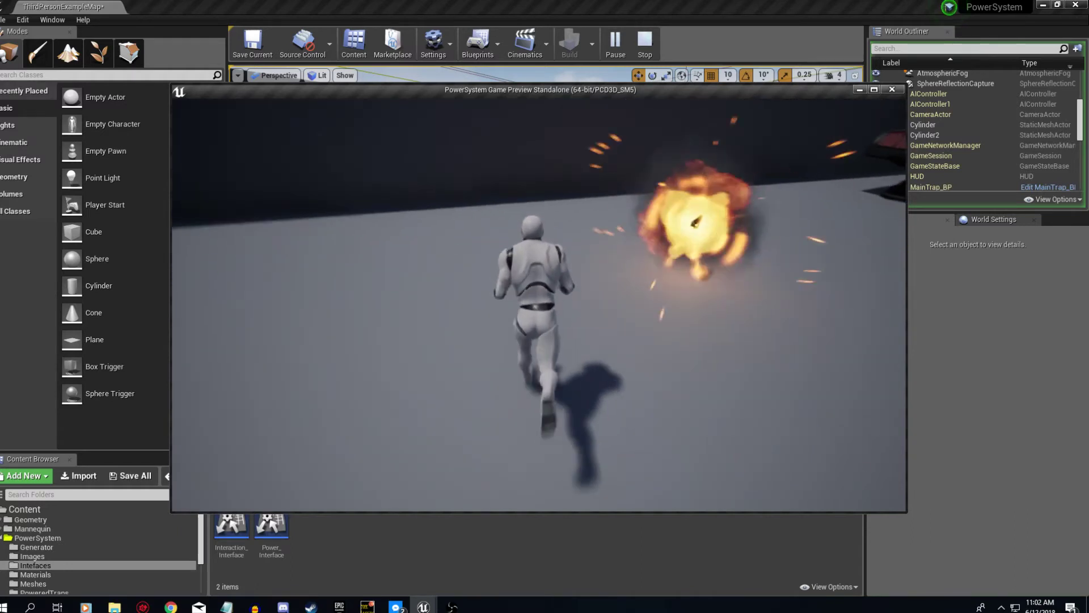
{"action": "key", "text": "a"}
{"action": "key", "text": "d"}
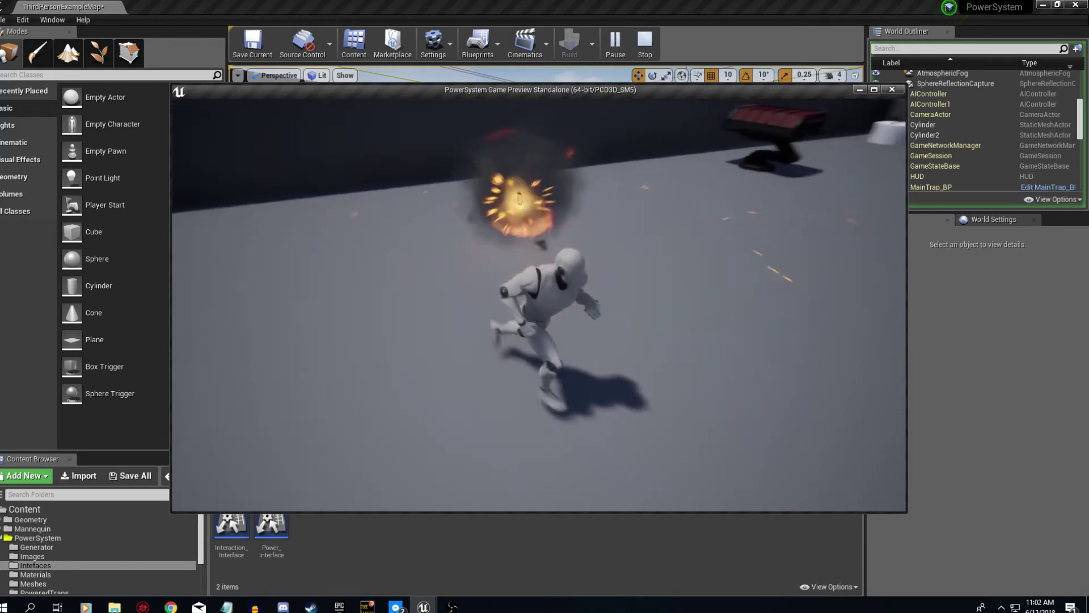
{"action": "key", "text": "Escape"}
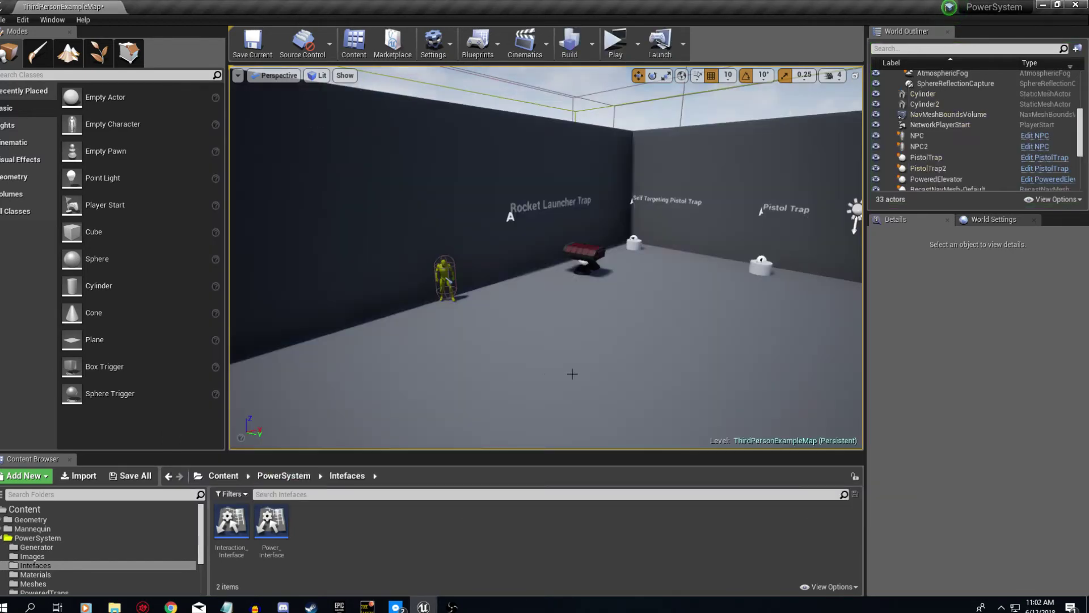
- Set the NPC's Distance Can Fire to 1000 and relaunch the game preview with player control
{"action": "left_click", "coordinate": [446, 278]}
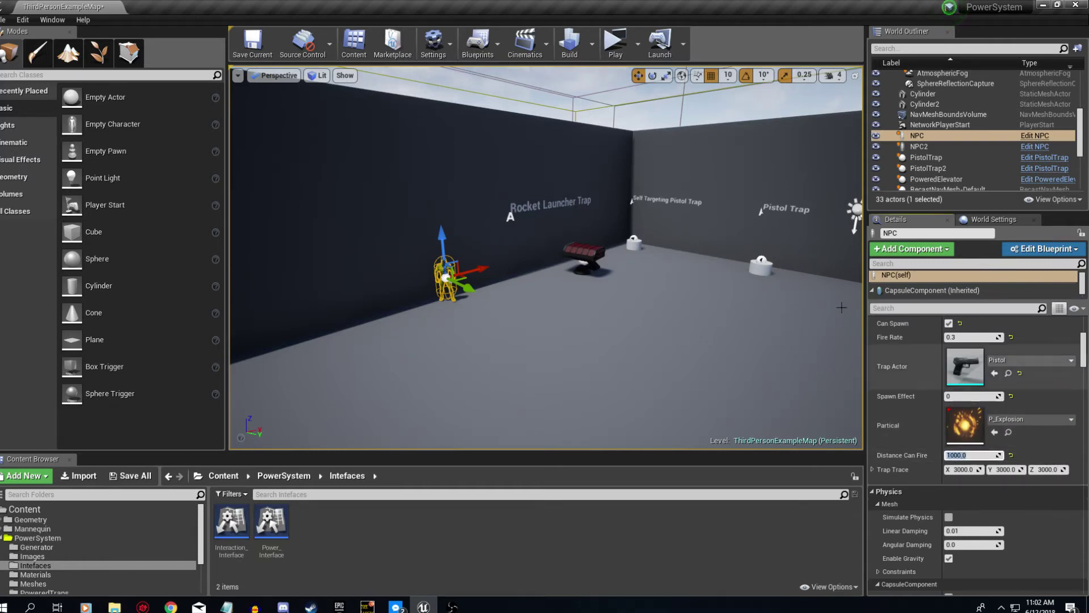
{"action": "left_click", "coordinate": [616, 43]}
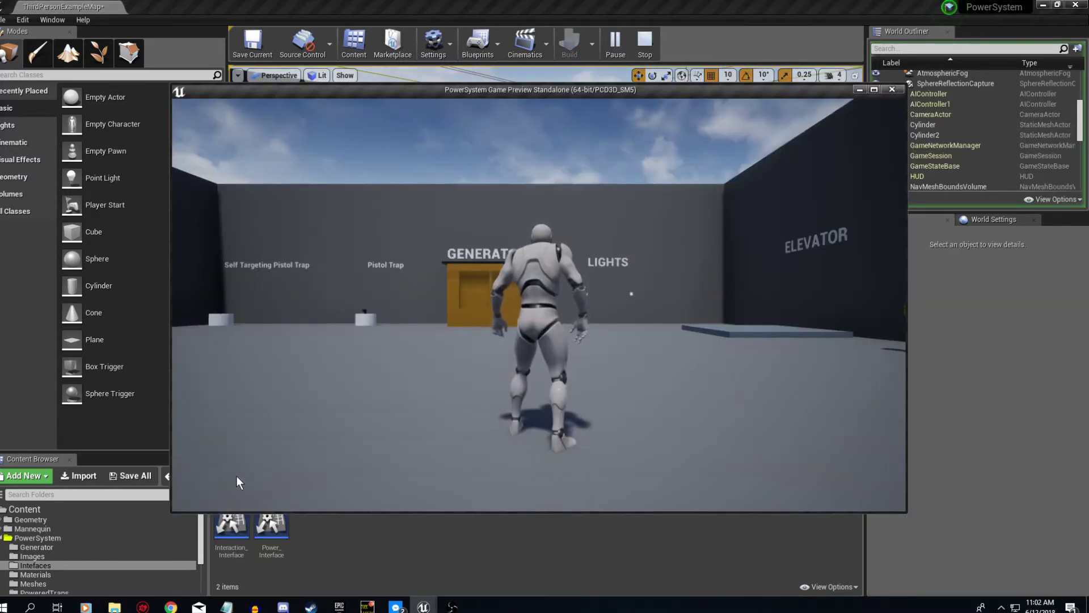
{"action": "left_click", "coordinate": [399, 397]}
- Run across the room toward the NPC by the Rocket Launcher Trap to trigger its spawned traps
{"action": "key", "text": "d"}
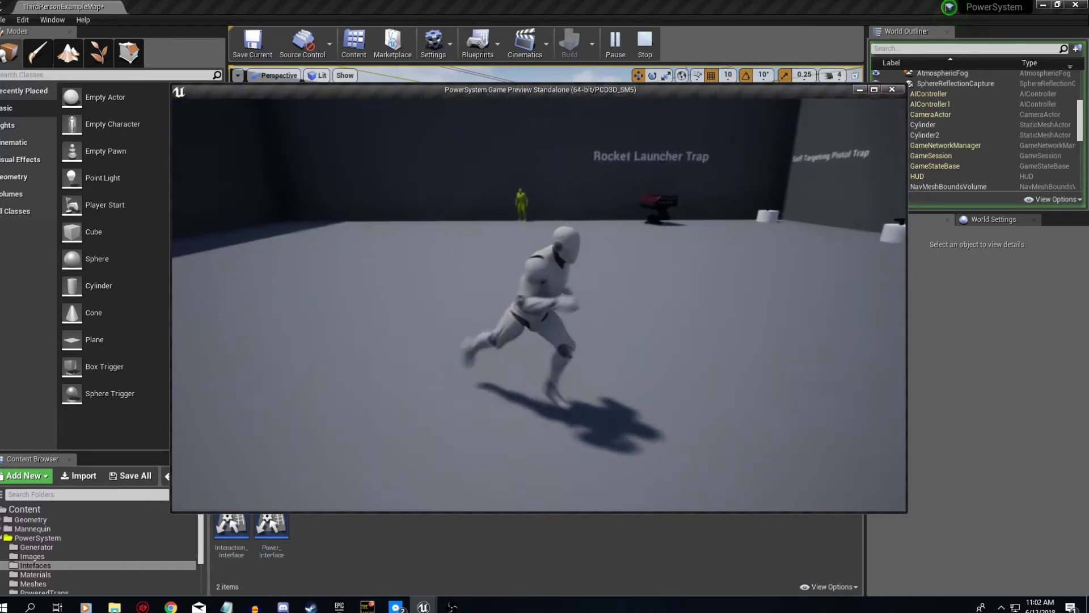
{"action": "key", "text": "s"}
{"action": "key", "text": "a"}
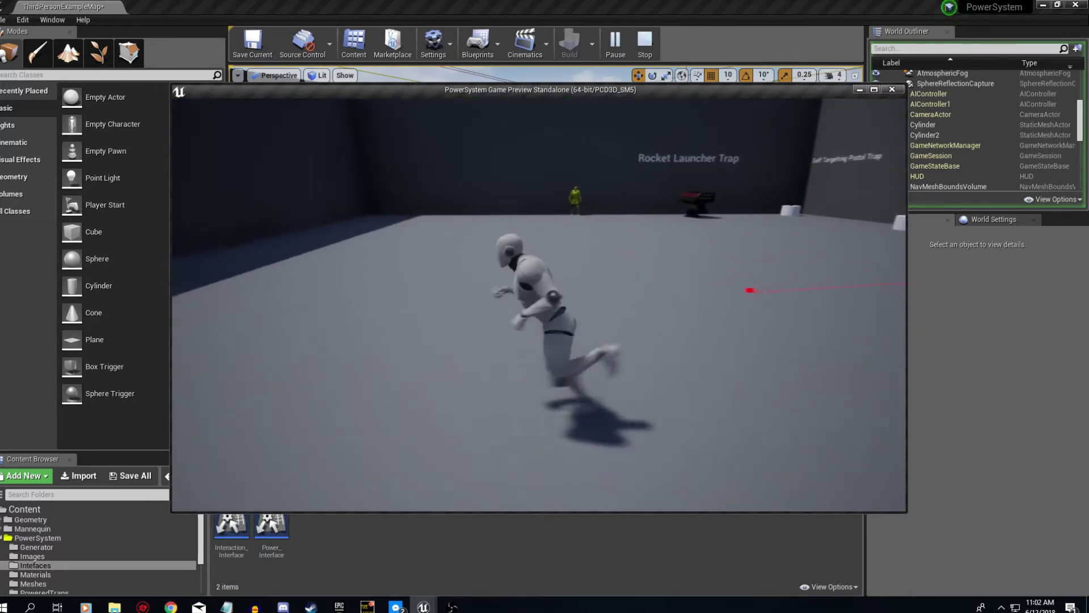
{"action": "key", "text": "w"}
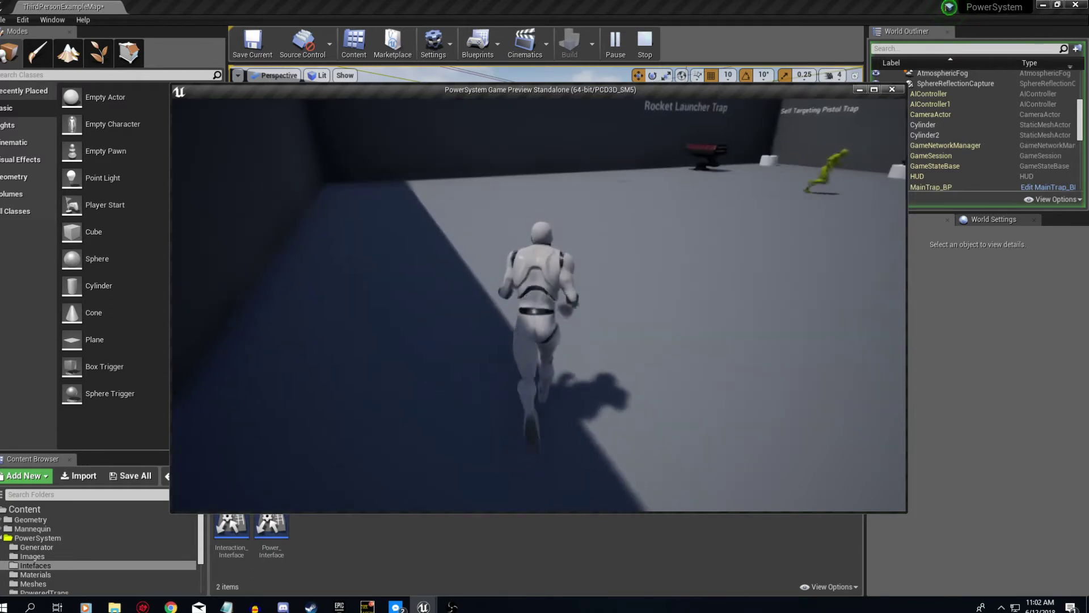
{"action": "key", "text": "d"}
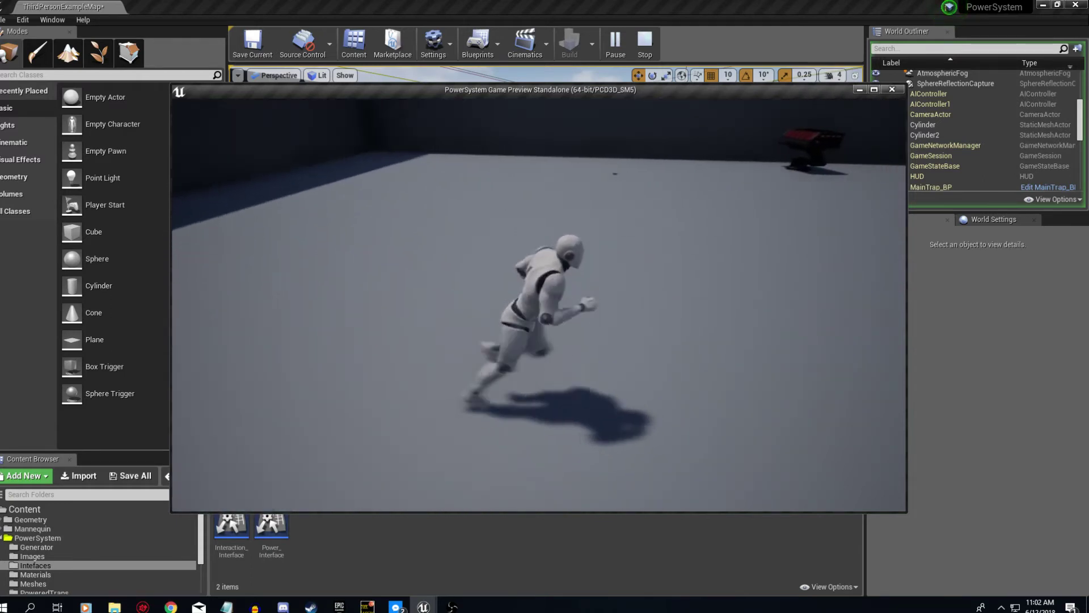
{"action": "key", "text": "w"}
{"action": "key", "text": "d"}
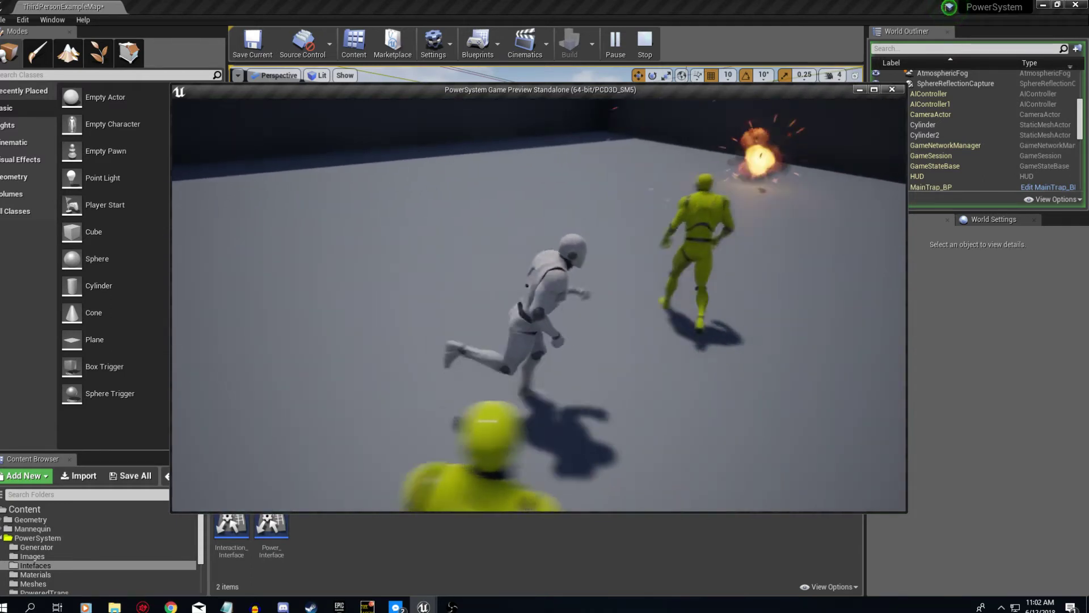
- Back away from the NPCs and observe the explosion effect of the spawned pistol traps from a distance
{"action": "key", "text": "s"}
{"action": "key", "text": "a"}
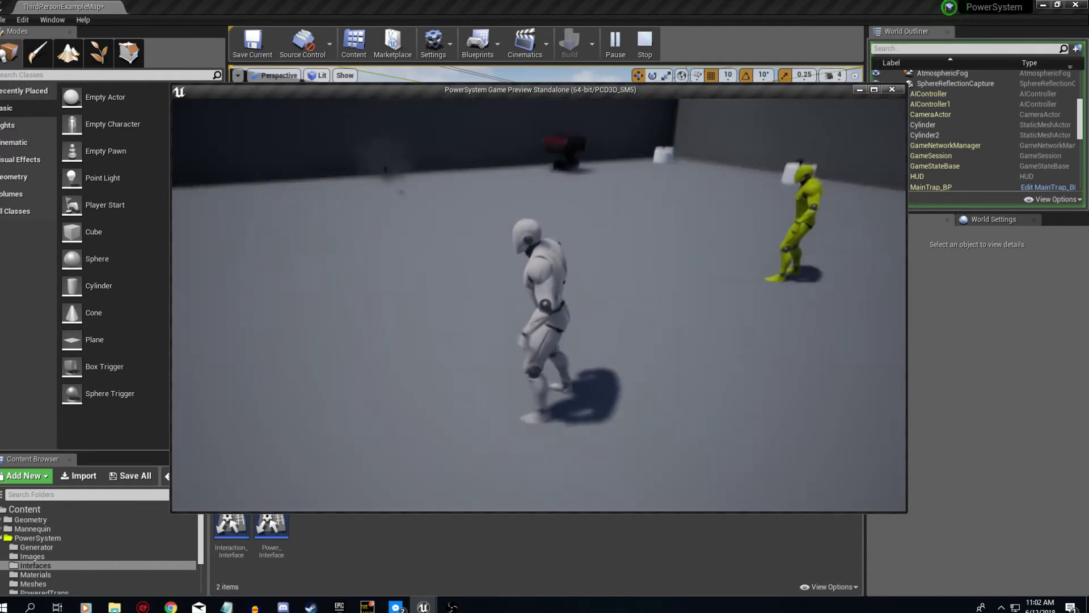
{"action": "key", "text": "a"}
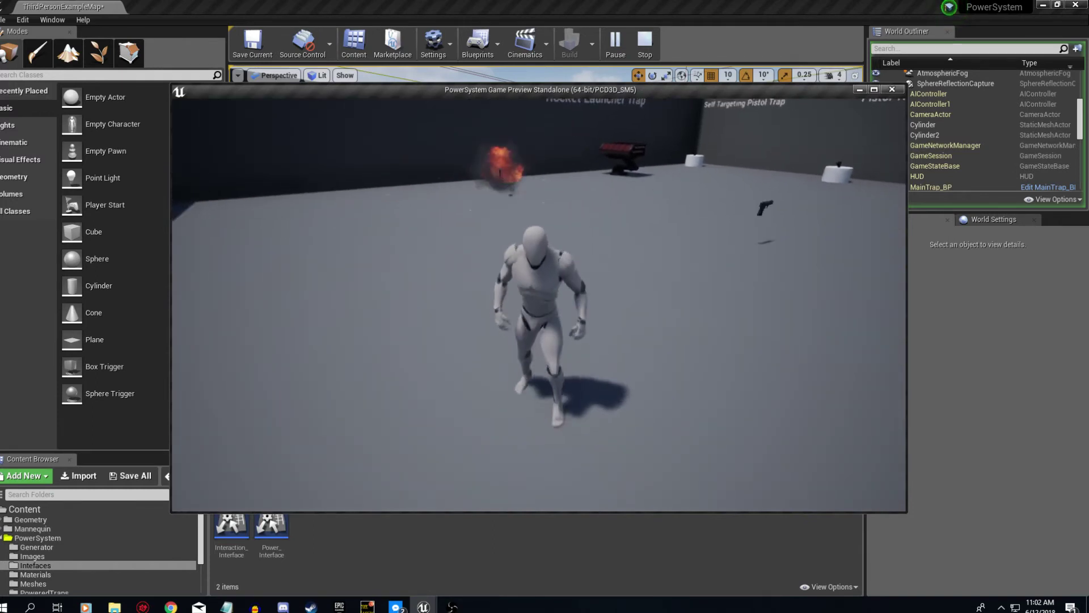
{"action": "key", "text": "a"}
{"action": "key", "text": "s"}
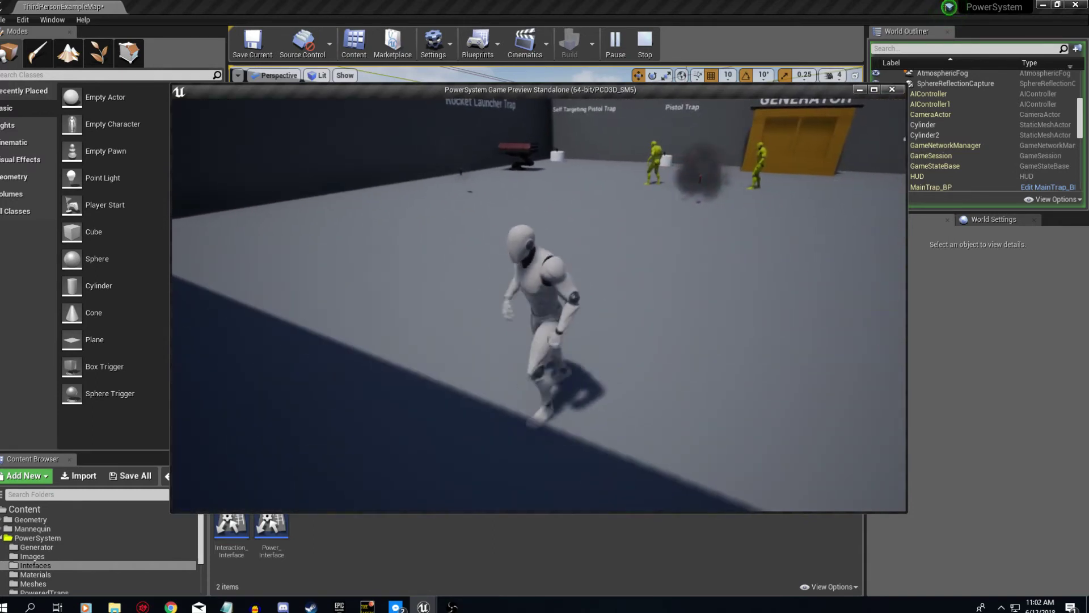
{"action": "key", "text": "w"}
{"action": "key", "text": "s"}
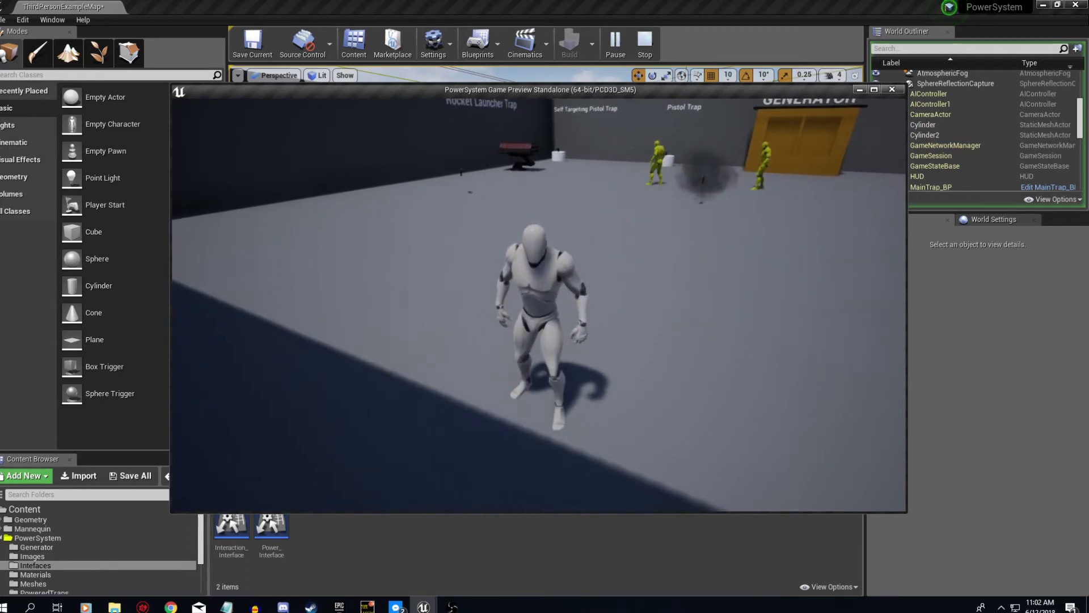
- Run in among the spawned pistol traps to test their firing distance, and end the preview
{"action": "key", "text": "w"}
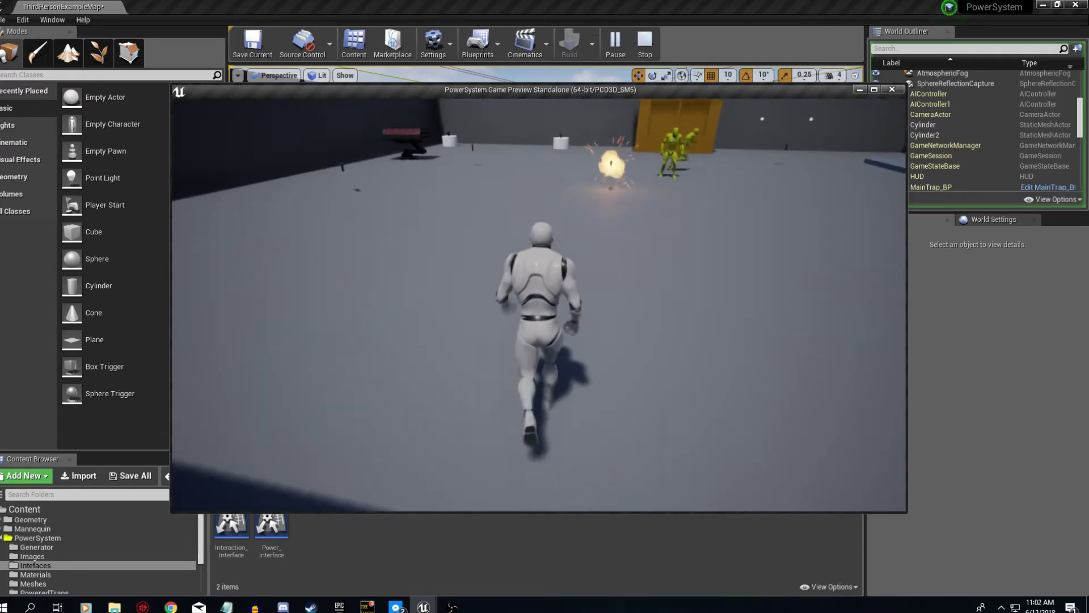
{"action": "key", "text": "a"}
{"action": "key", "text": "w"}
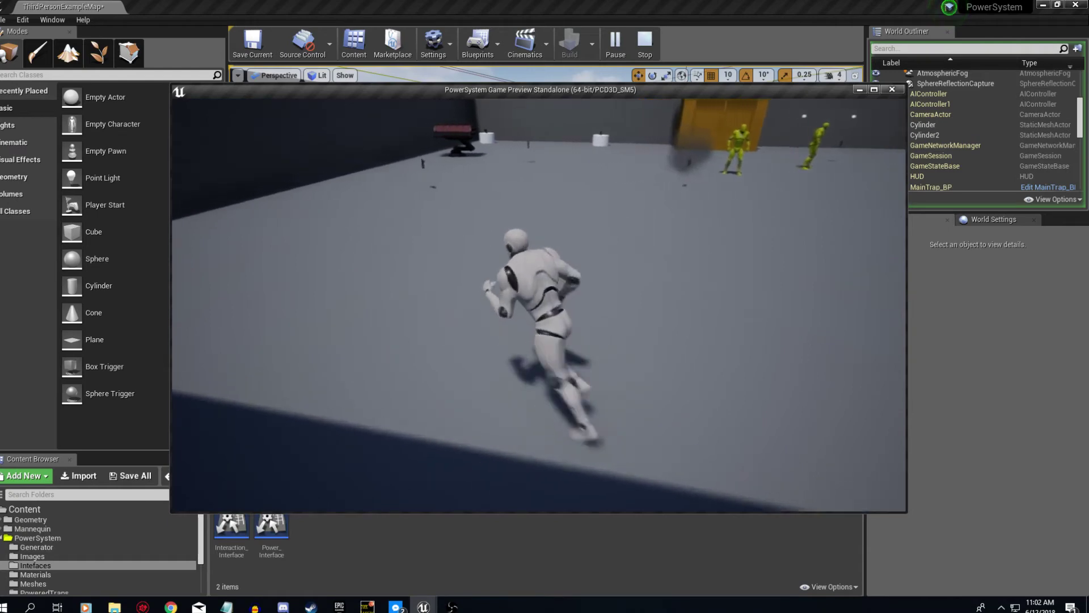
{"action": "key", "text": "d"}
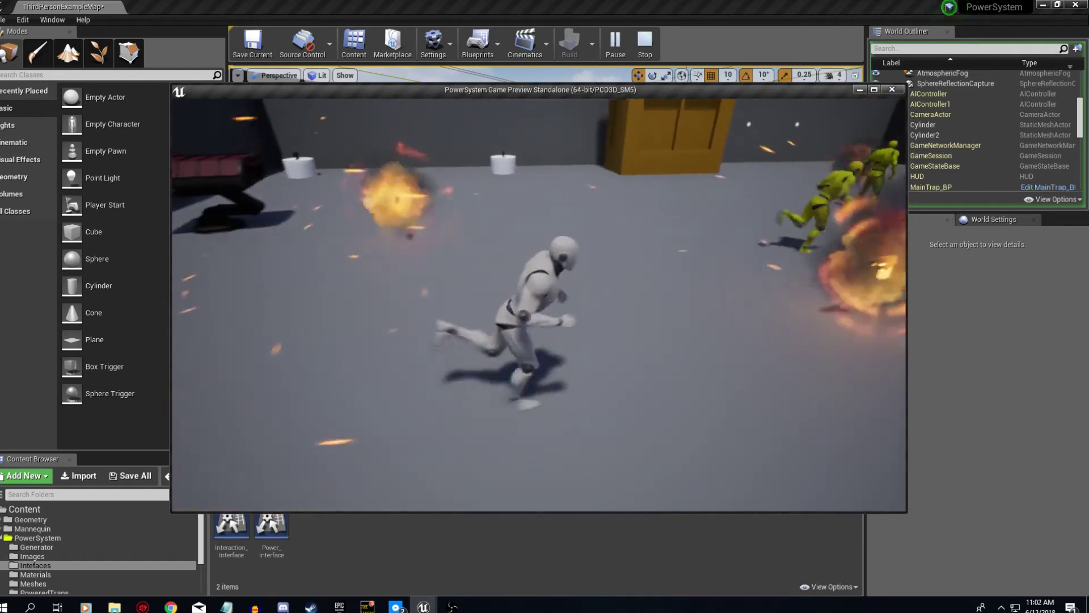
{"action": "key", "text": "s"}
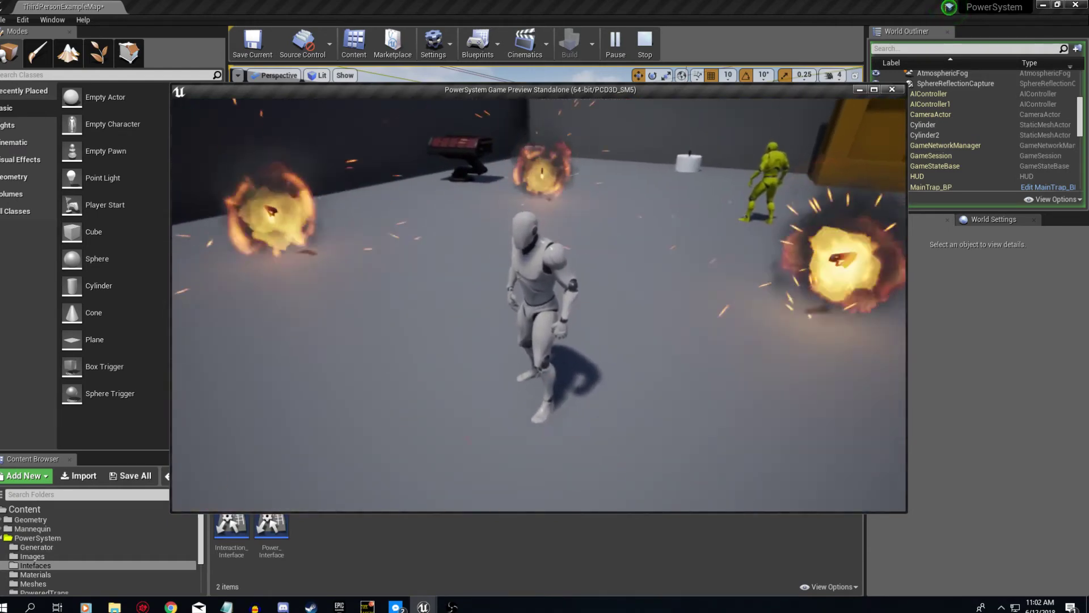
{"action": "key", "text": "Escape"}
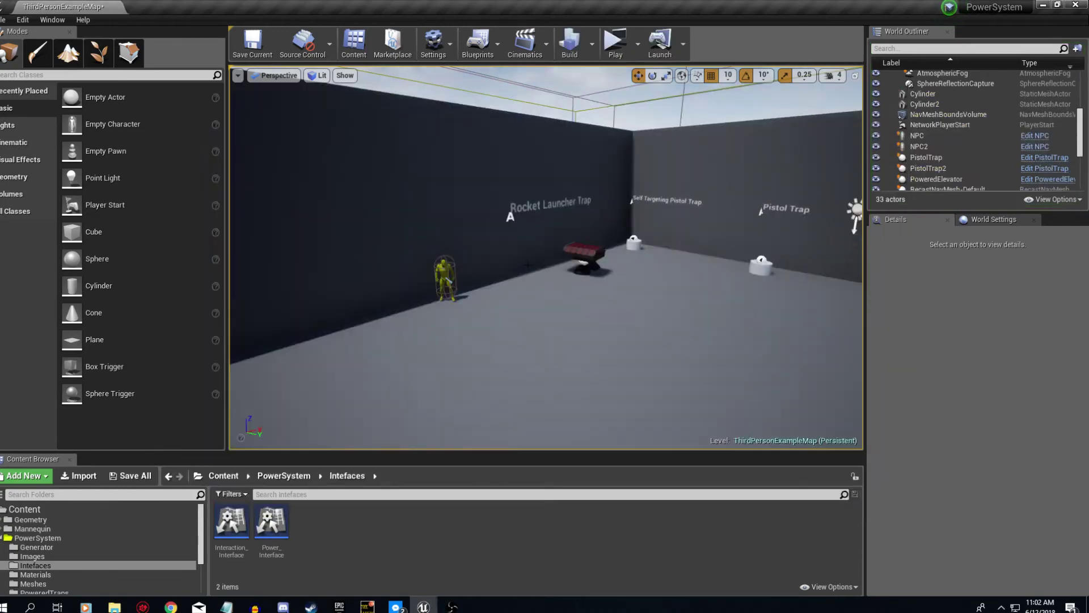
- Set the Partical effect of the NPC near the Rocket Launcher Trap to GunShot and adjust its Fire Rate
{"action": "right_click_drag", "start_coordinate": [528, 265], "coordinate": [857, 315]}
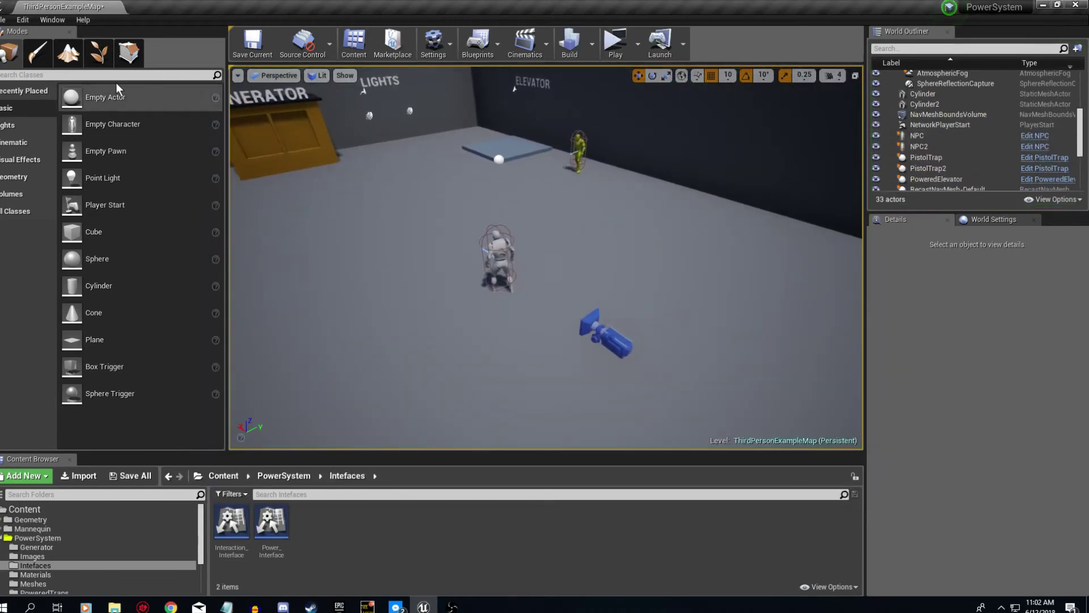
{"action": "right_click_drag", "start_coordinate": [342, 185], "coordinate": [142, 168]}
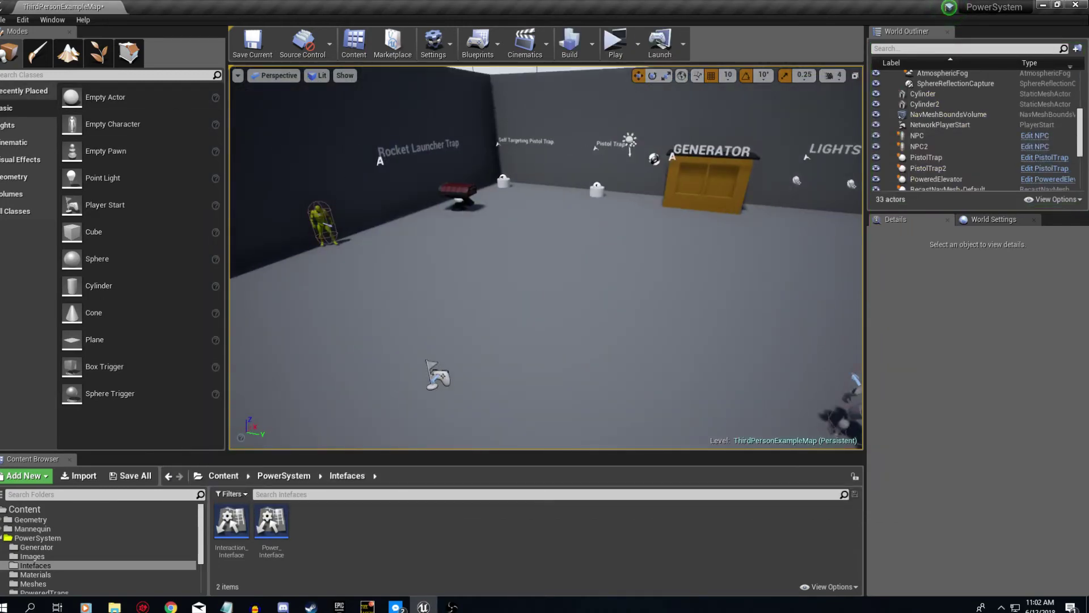
{"action": "left_click", "coordinate": [322, 224]}
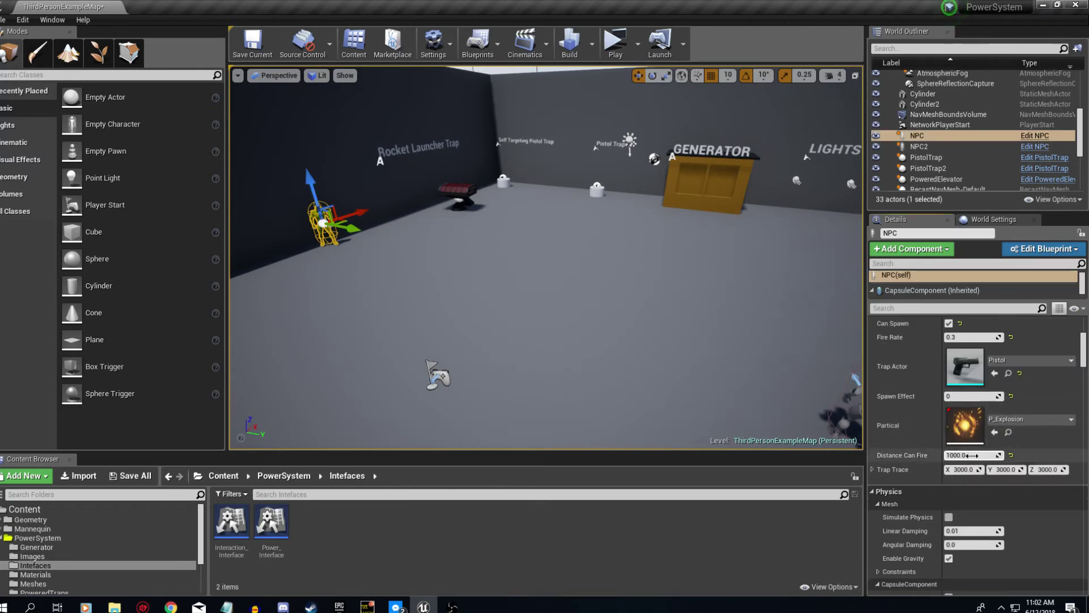
{"action": "left_click", "coordinate": [1030, 418]}
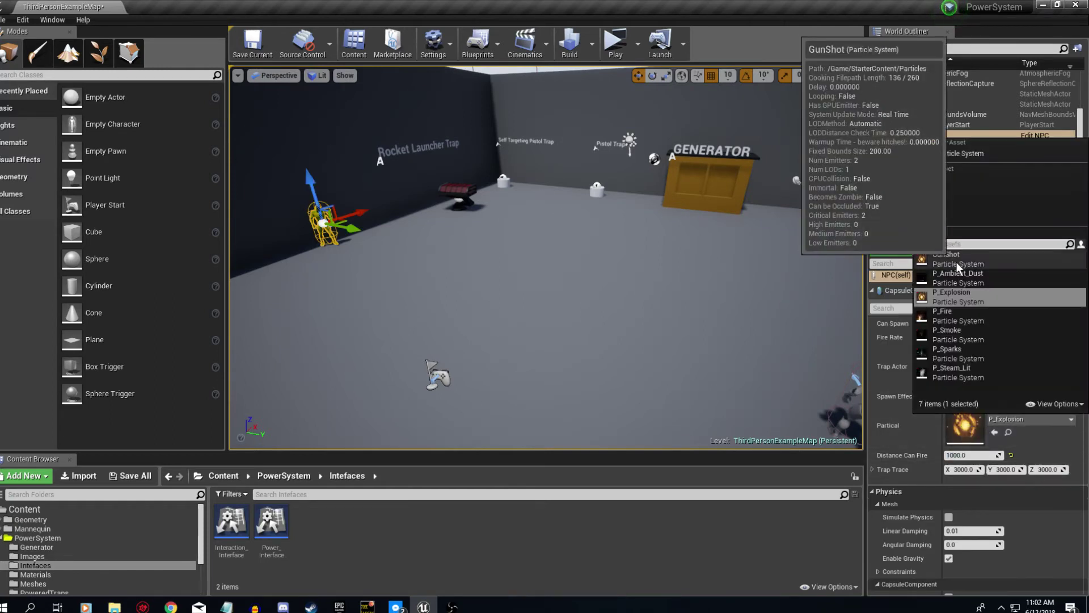
{"action": "left_click", "coordinate": [944, 266]}
{"action": "scroll", "coordinate": [1031, 396], "scroll_direction": "up", "scroll_amount": 1}
{"action": "left_click", "coordinate": [957, 373]}
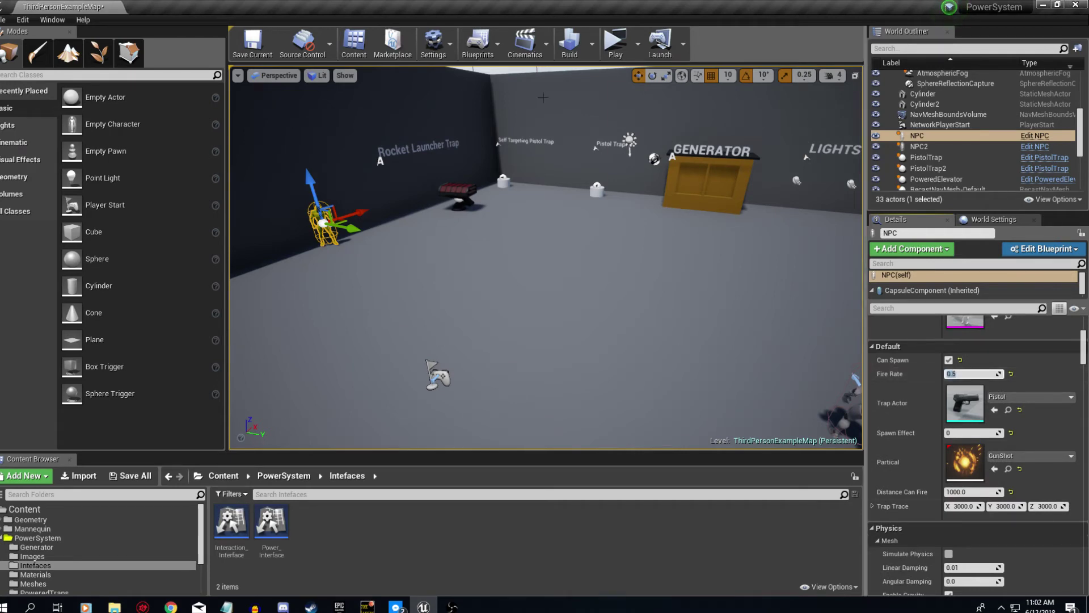
- Launch the game preview and move toward the NPC to test the trap's GunShot effect
{"action": "left_click", "coordinate": [613, 50]}
{"action": "left_click", "coordinate": [612, 53]}
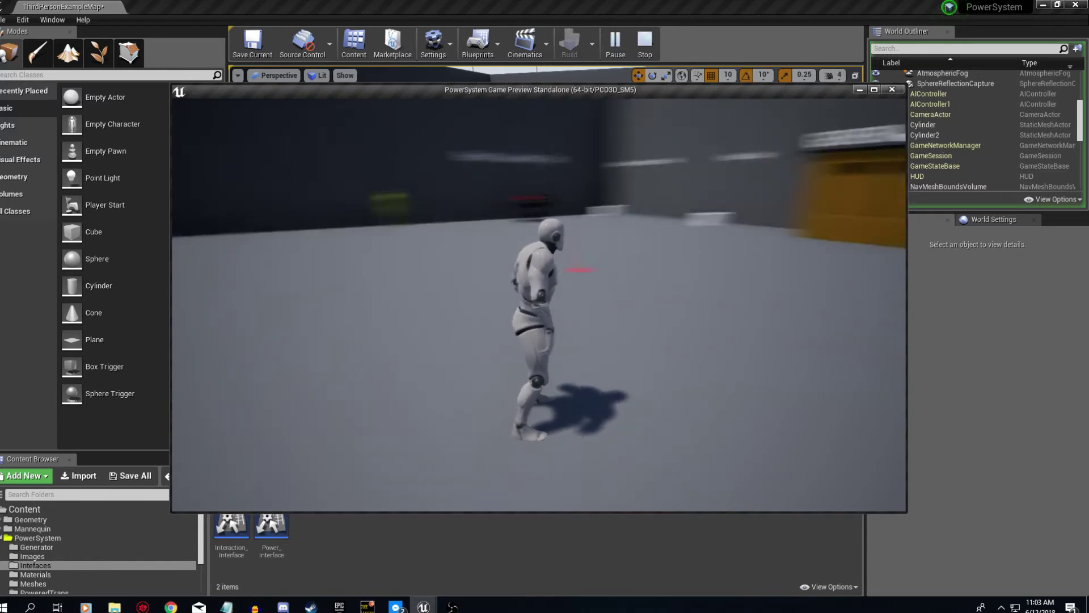
{"action": "key", "text": "w"}
{"action": "key", "text": "a"}
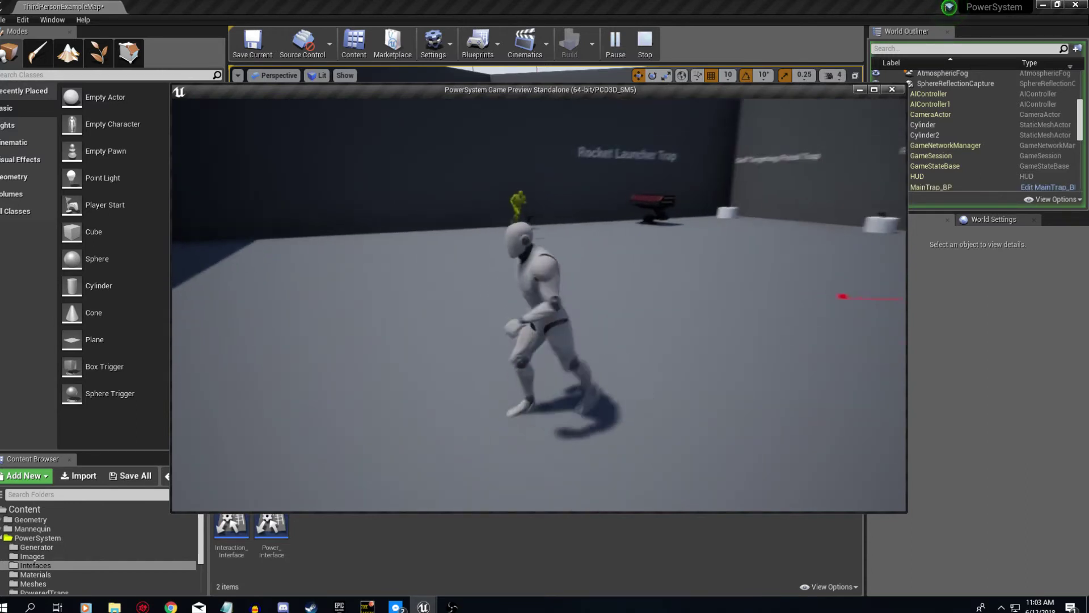
{"action": "key", "text": "w"}
{"action": "key", "text": "w"}
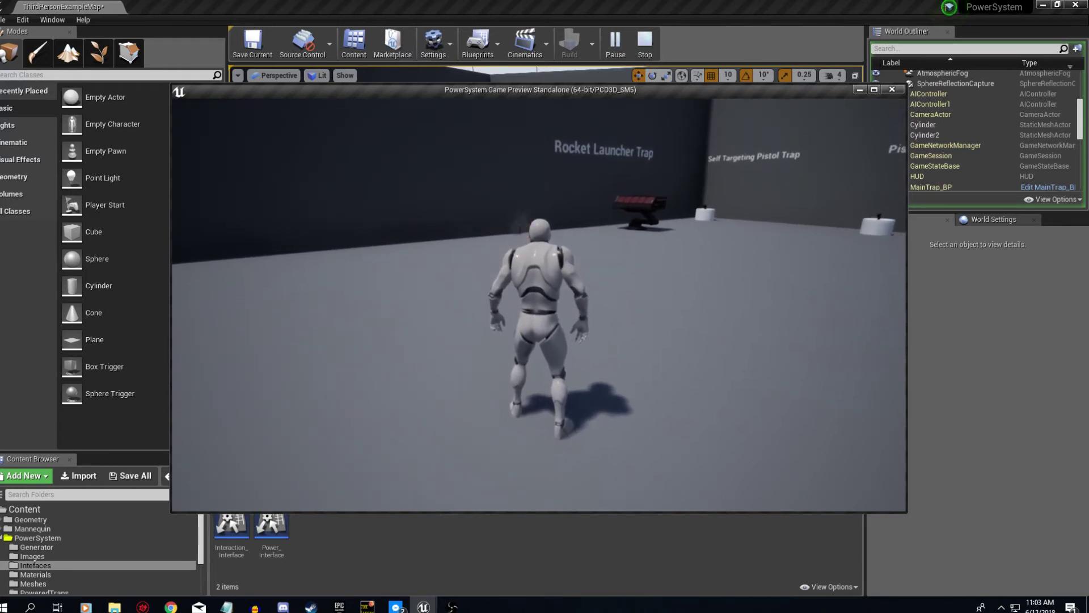
- Move away from the spawned traps to check their firing range, and end the preview
{"action": "key", "text": "s"}
{"action": "key", "text": "d"}
{"action": "key", "text": "w"}
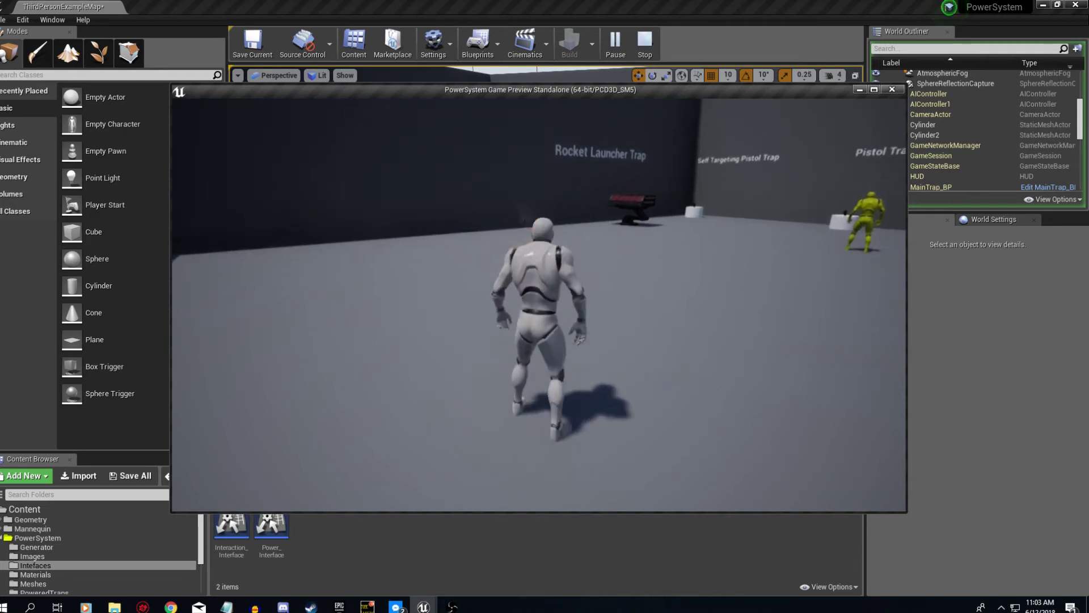
{"action": "key", "text": "s"}
{"action": "key", "text": "a"}
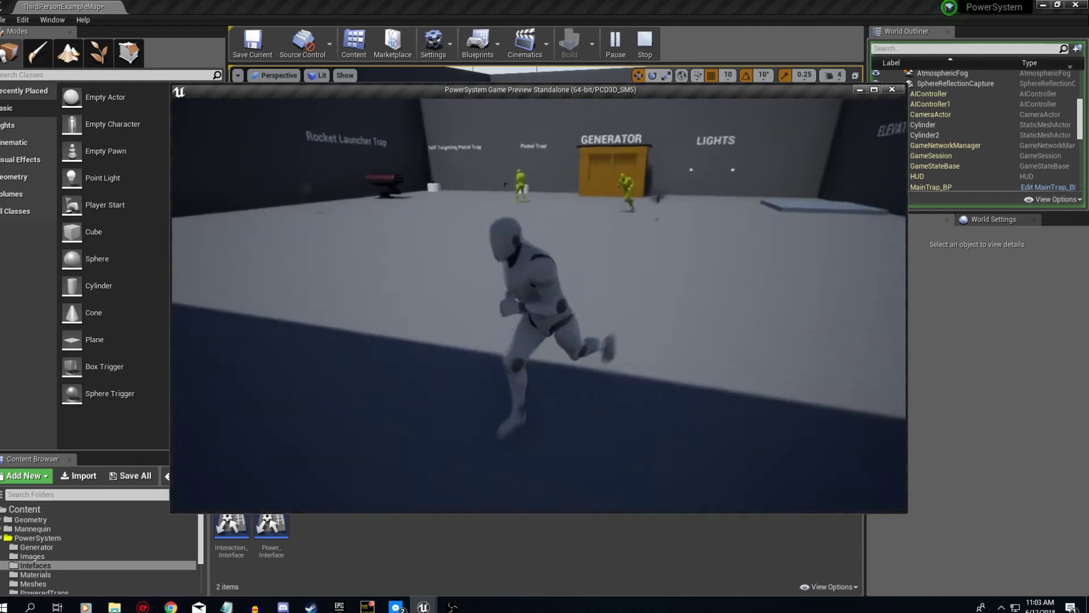
{"action": "key", "text": "a"}
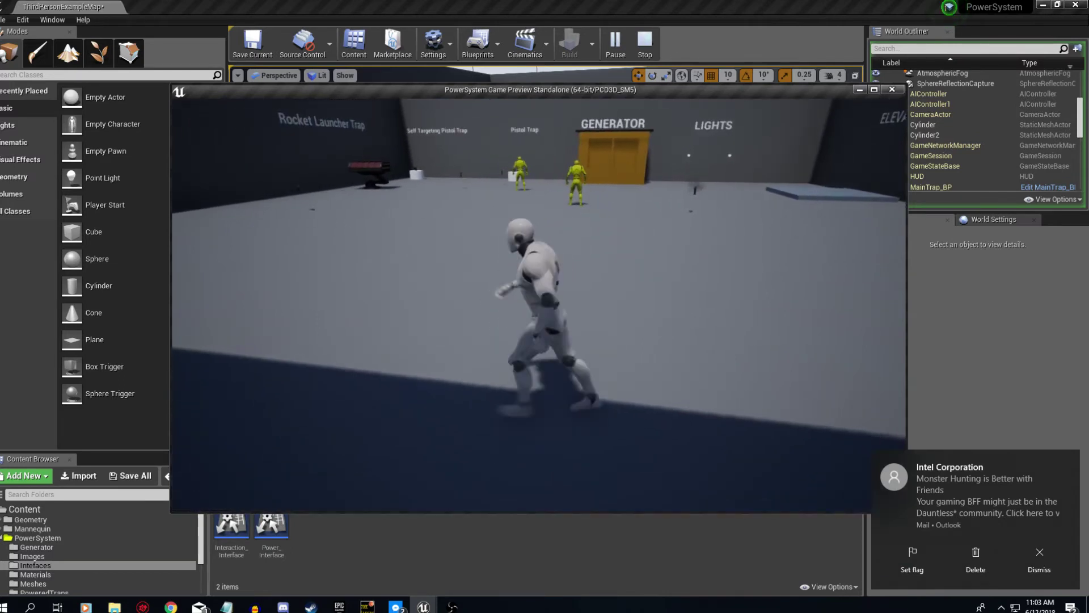
{"action": "key", "text": "Escape"}
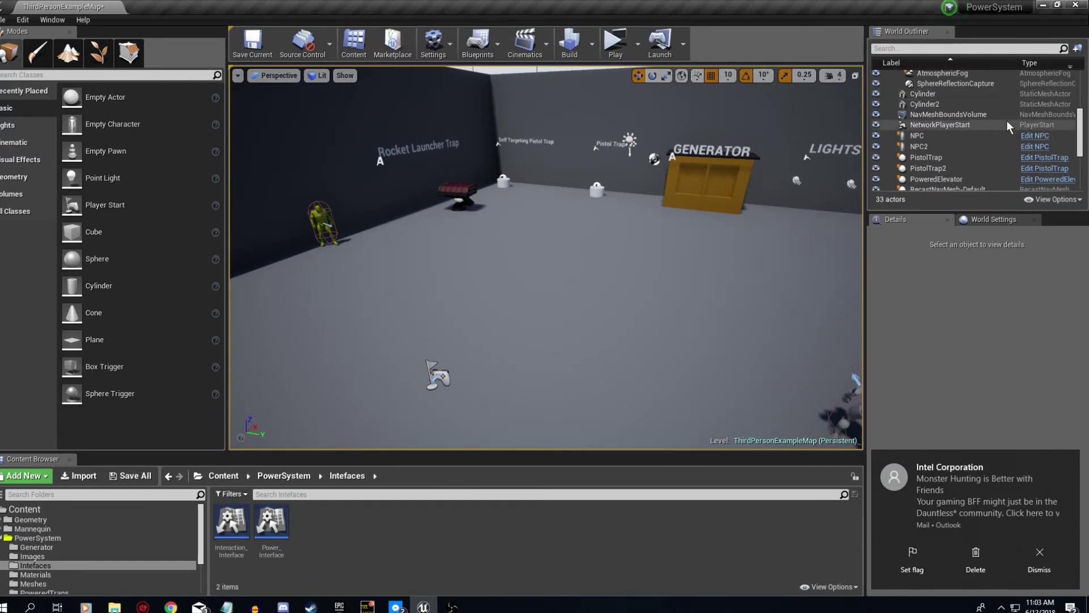
- Open the NPC blueprint and examine the SpawnActor Main Trap BP node and its inputs in the Event Graph
{"action": "left_click", "coordinate": [1036, 136]}
{"action": "scroll", "coordinate": [519, 366], "scroll_direction": "down", "scroll_amount": 5}
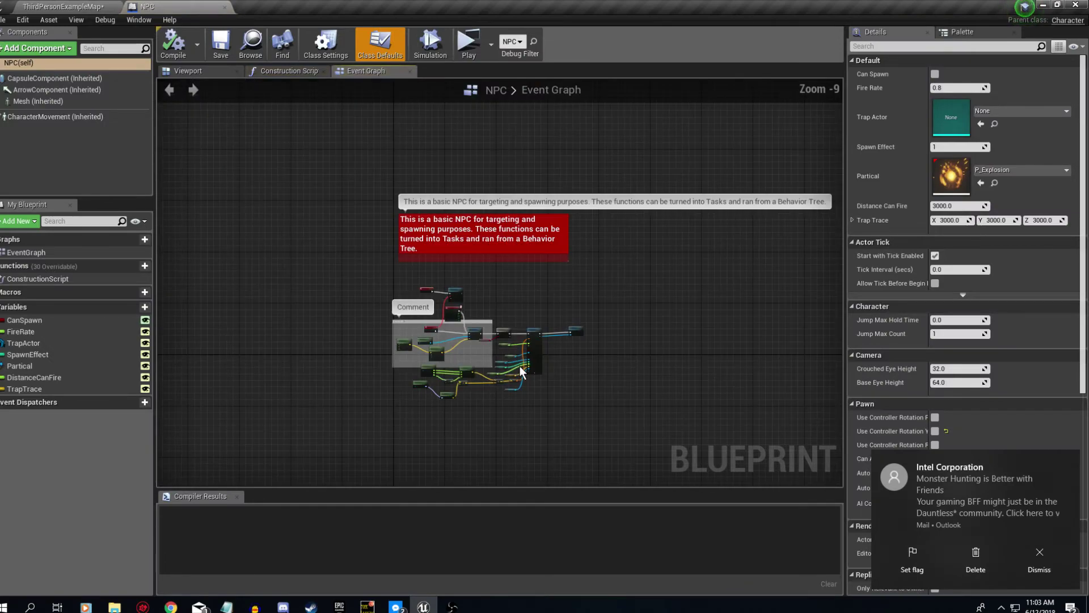
{"action": "scroll", "coordinate": [520, 366], "scroll_direction": "up", "scroll_amount": 7}
{"action": "right_click_drag", "start_coordinate": [587, 335], "coordinate": [465, 307]}
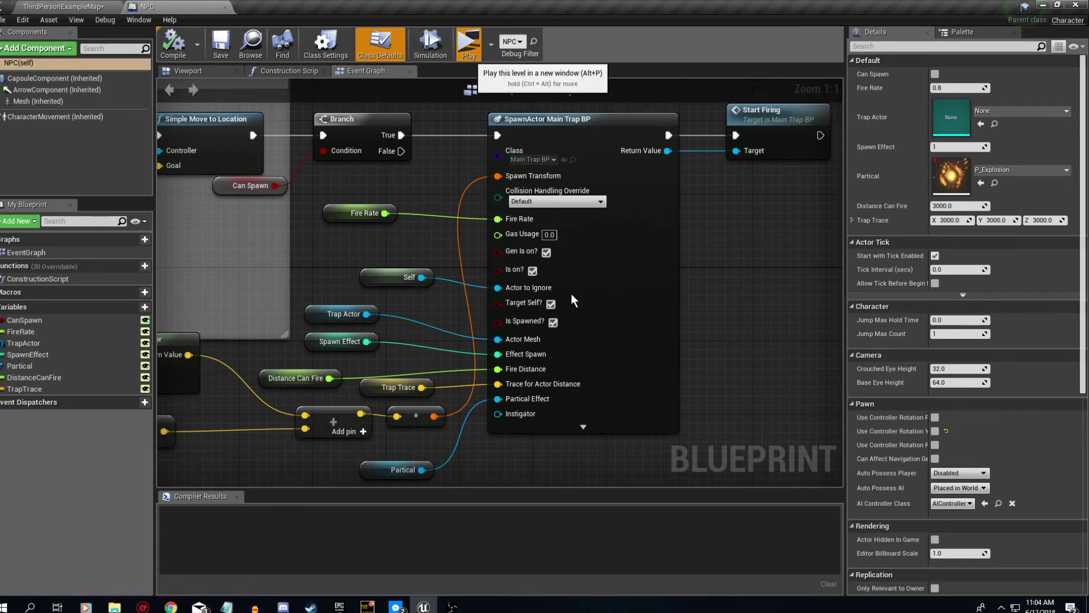
- Play the level from the NPC blueprint, run near the NPCs to see the spawned trap fire, and end the preview
{"action": "left_click", "coordinate": [469, 44]}
{"action": "key", "text": "a"}
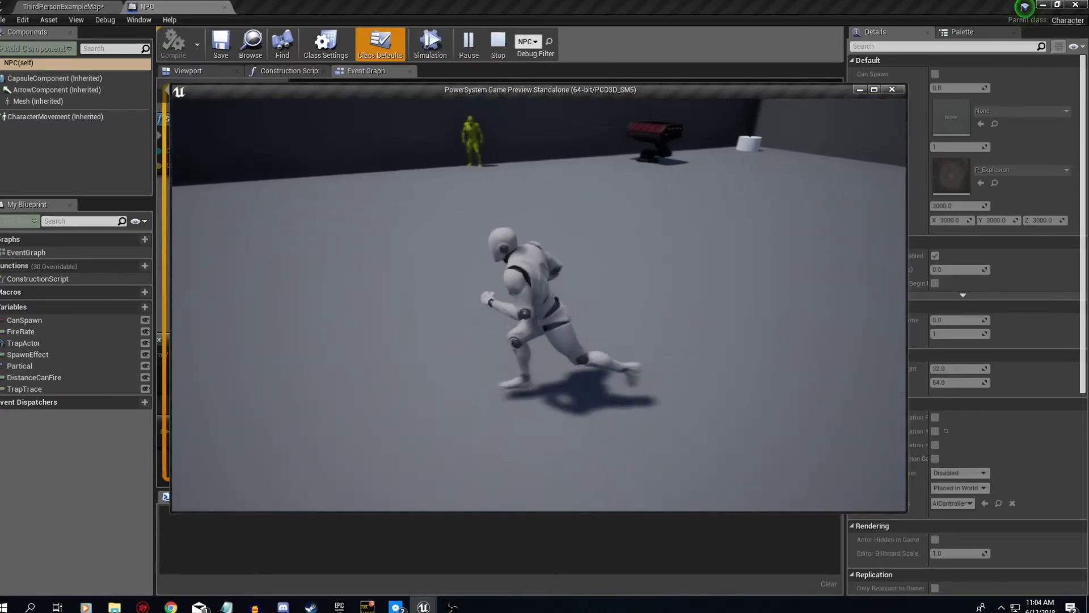
{"action": "key", "text": "s"}
{"action": "key", "text": "a"}
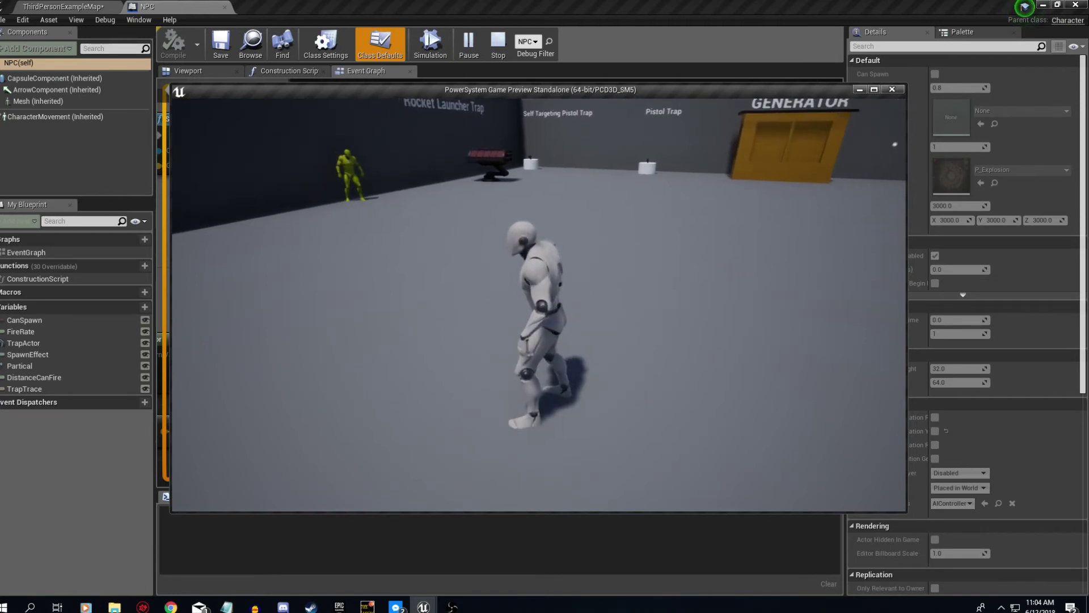
{"action": "key", "text": "w"}
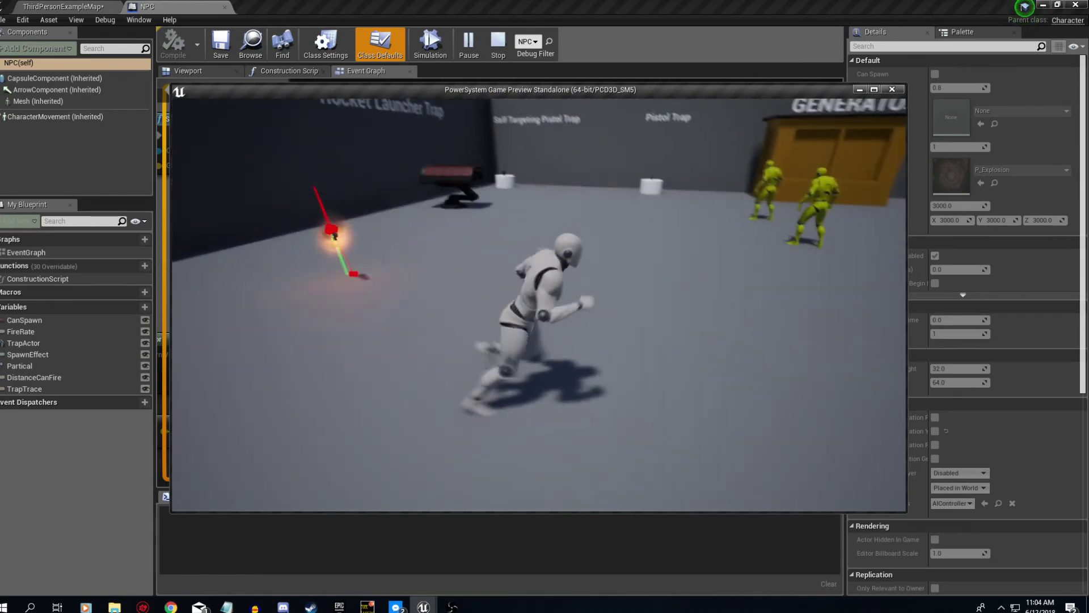
{"action": "key", "text": "Escape"}
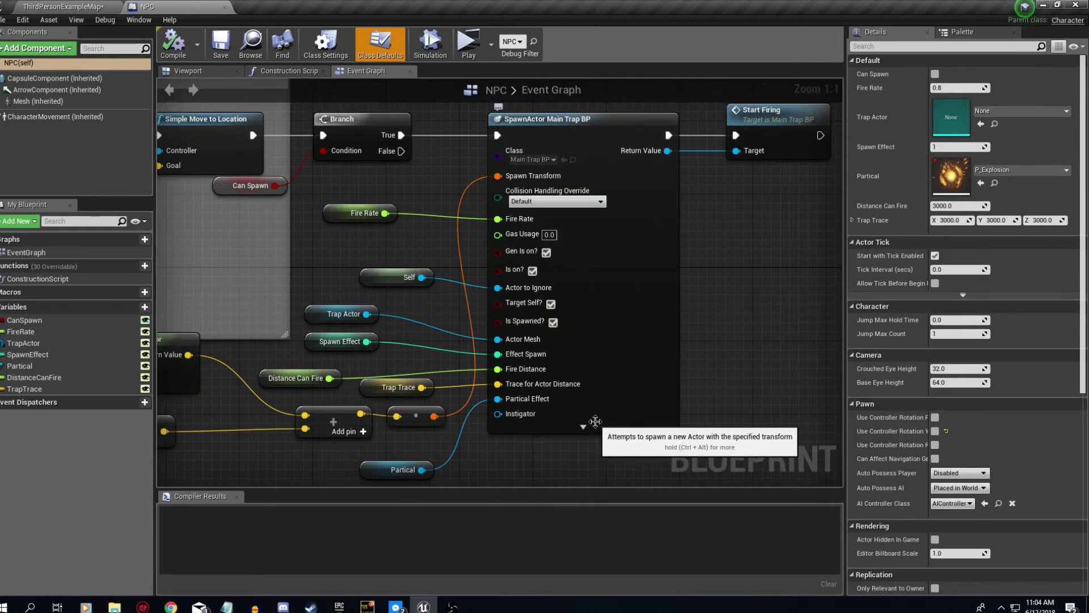
{"action": "scroll", "coordinate": [588, 433], "scroll_direction": "down", "scroll_amount": 4}
{"action": "right_click_drag", "start_coordinate": [588, 433], "coordinate": [611, 307]}
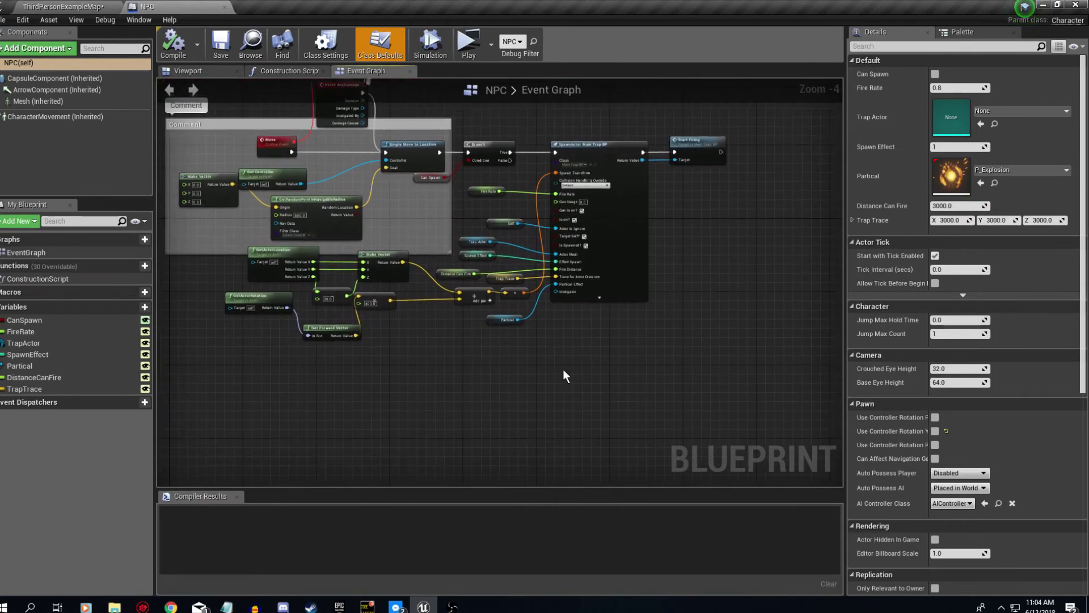
{"action": "right_click_drag", "start_coordinate": [430, 399], "coordinate": [333, 571]}
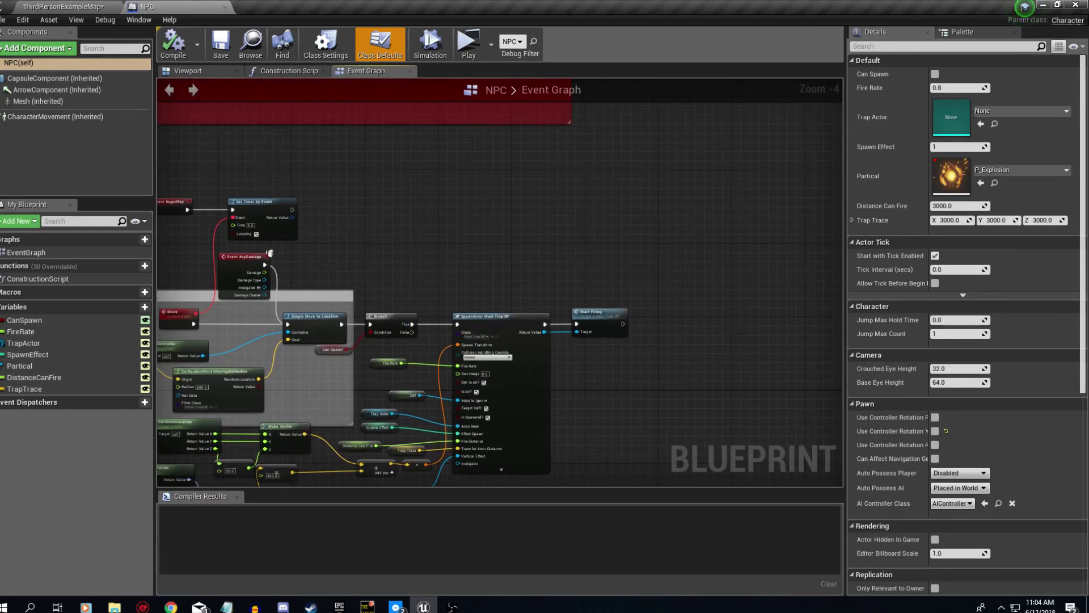
{"action": "right_click_drag", "start_coordinate": [462, 286], "coordinate": [309, 366]}
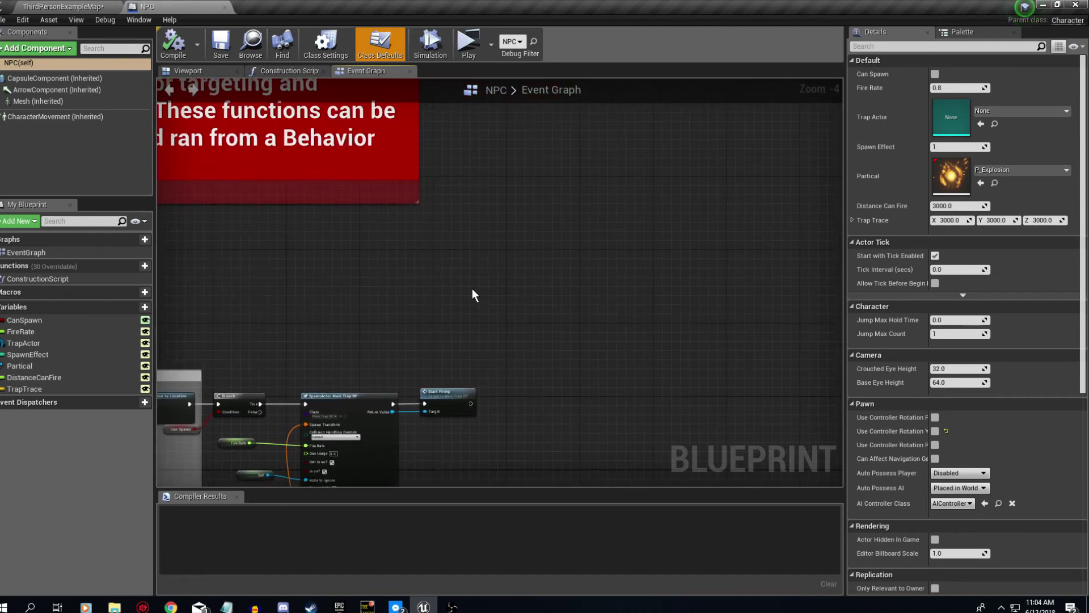
- Examine the NPC Event Graph, covering its Behavior Tree comment, the BeginPlay timer, the Move event and the nodes it drives
{"action": "right_click_drag", "start_coordinate": [364, 309], "coordinate": [649, 406]}
{"action": "scroll", "coordinate": [500, 281], "scroll_direction": "down", "scroll_amount": 5}
{"action": "scroll", "coordinate": [498, 281], "scroll_direction": "up", "scroll_amount": 5}
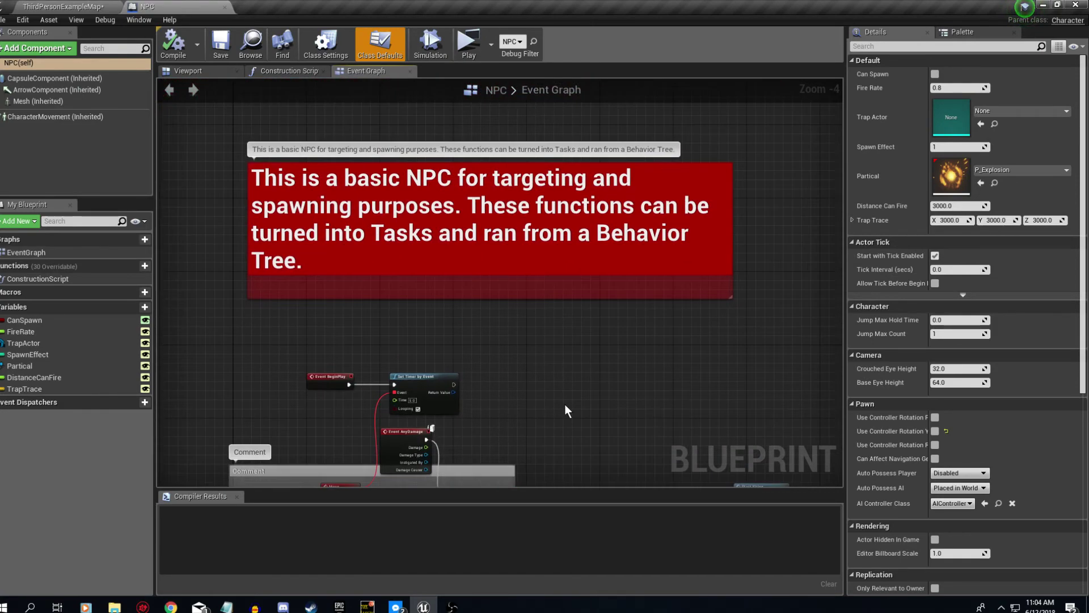
{"action": "right_click_drag", "start_coordinate": [564, 404], "coordinate": [655, 268]}
{"action": "right_click_drag", "start_coordinate": [618, 337], "coordinate": [547, 170]}
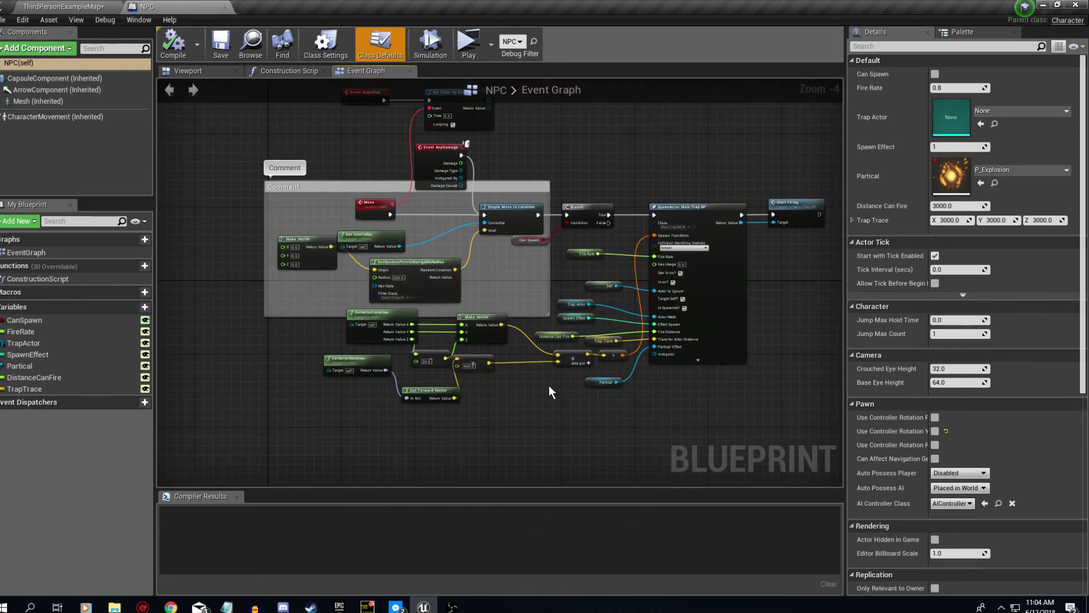
{"action": "right_click_drag", "start_coordinate": [389, 132], "coordinate": [415, 233]}
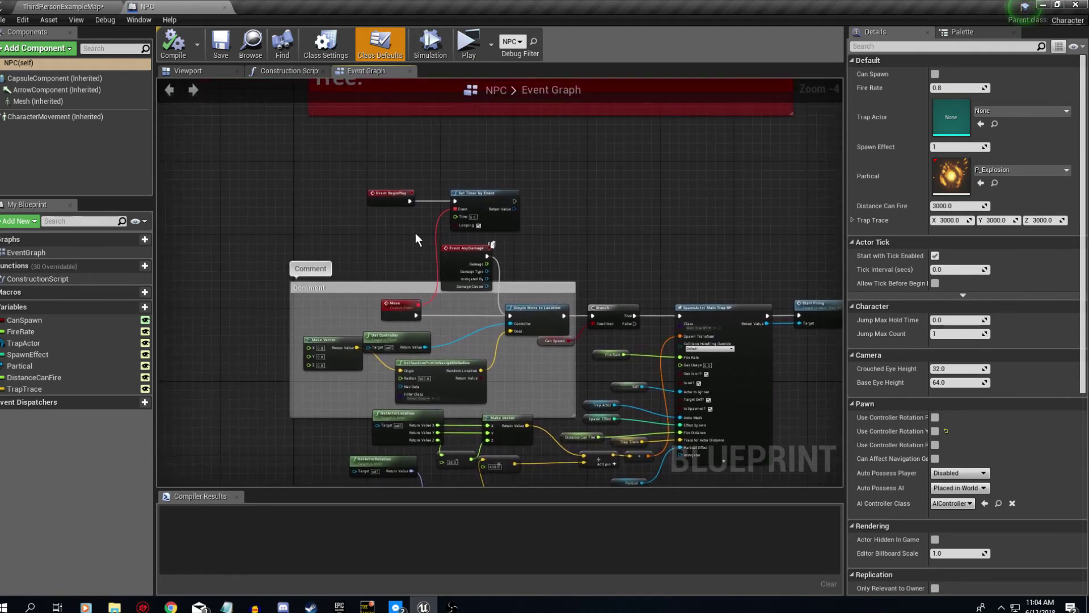
{"action": "left_click", "coordinate": [389, 316]}
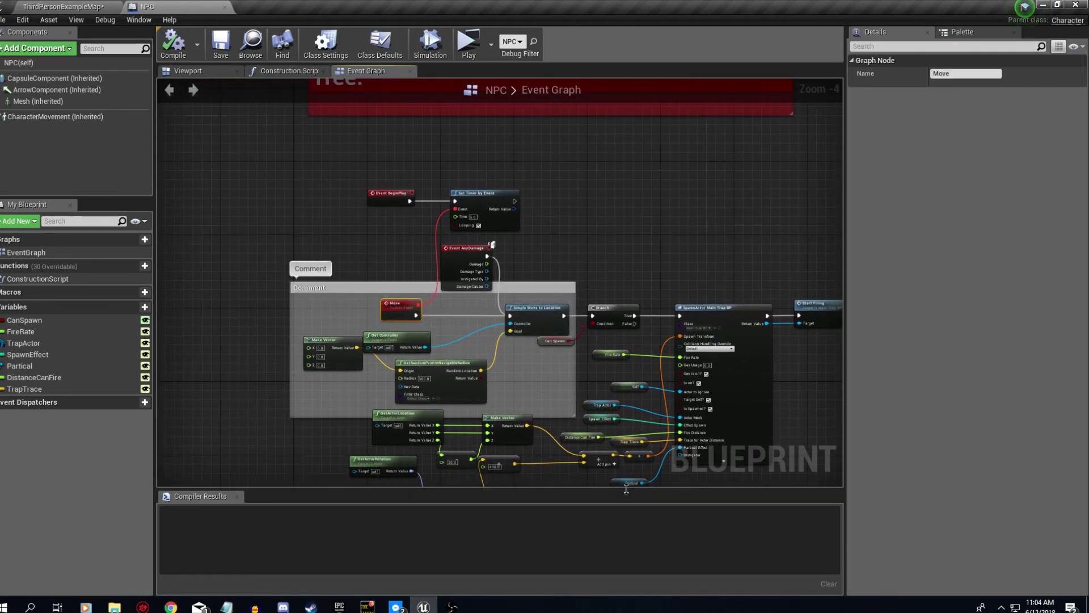
{"action": "right_click_drag", "start_coordinate": [627, 489], "coordinate": [628, 436]}
{"action": "scroll", "coordinate": [580, 358], "scroll_direction": "up", "scroll_amount": 3}
{"action": "scroll", "coordinate": [537, 307], "scroll_direction": "down", "scroll_amount": 5}
{"action": "right_click_drag", "start_coordinate": [643, 376], "coordinate": [627, 379]}
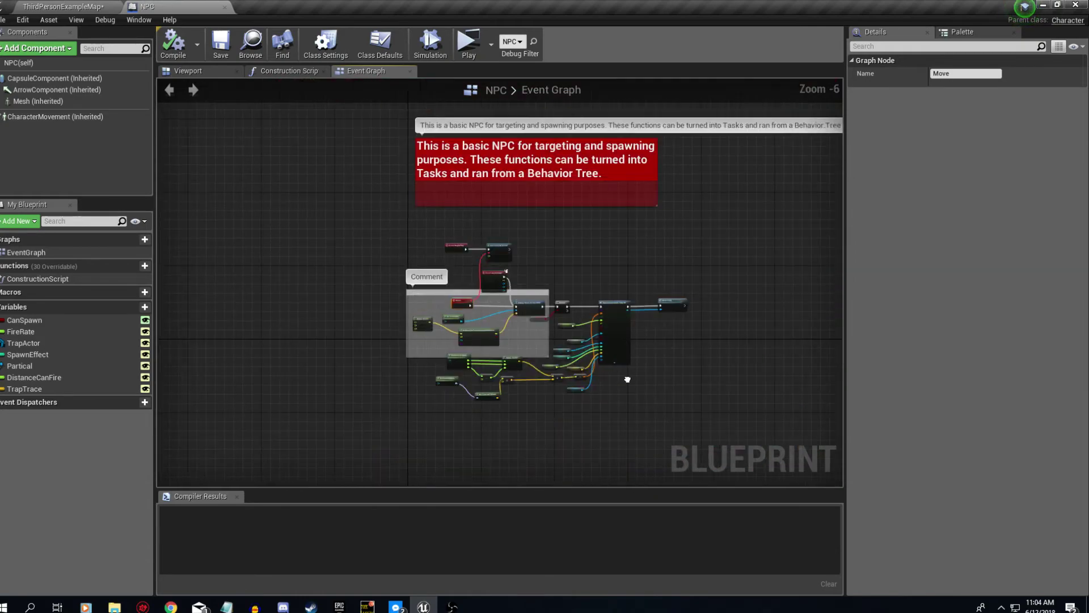
{"action": "scroll", "coordinate": [579, 398], "scroll_direction": "up", "scroll_amount": 4}
{"action": "scroll", "coordinate": [579, 397], "scroll_direction": "down", "scroll_amount": 5}
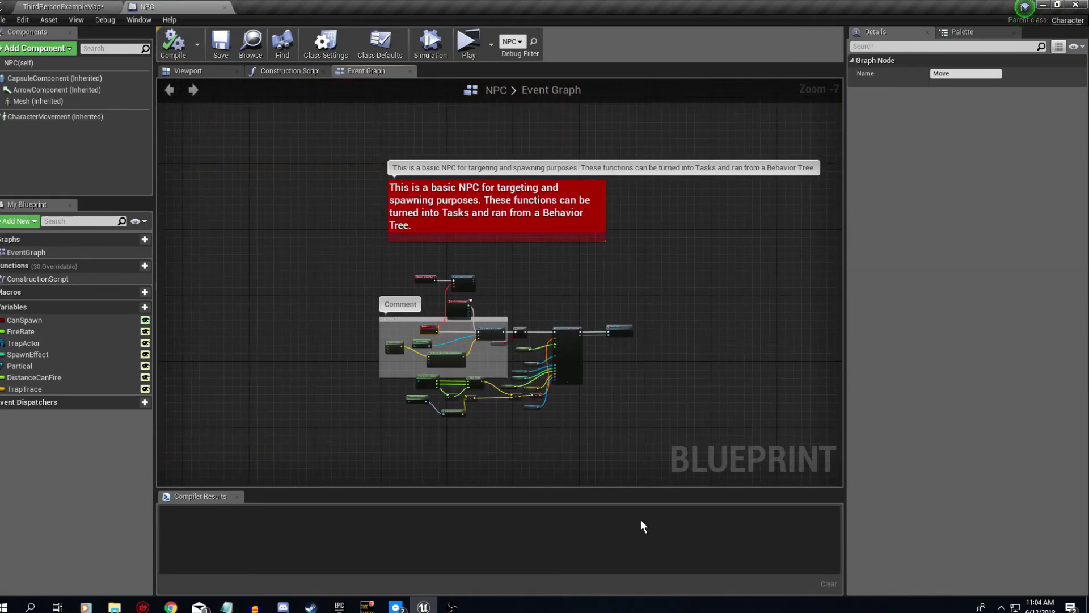
{"action": "right_click_drag", "start_coordinate": [655, 309], "coordinate": [279, 370]}
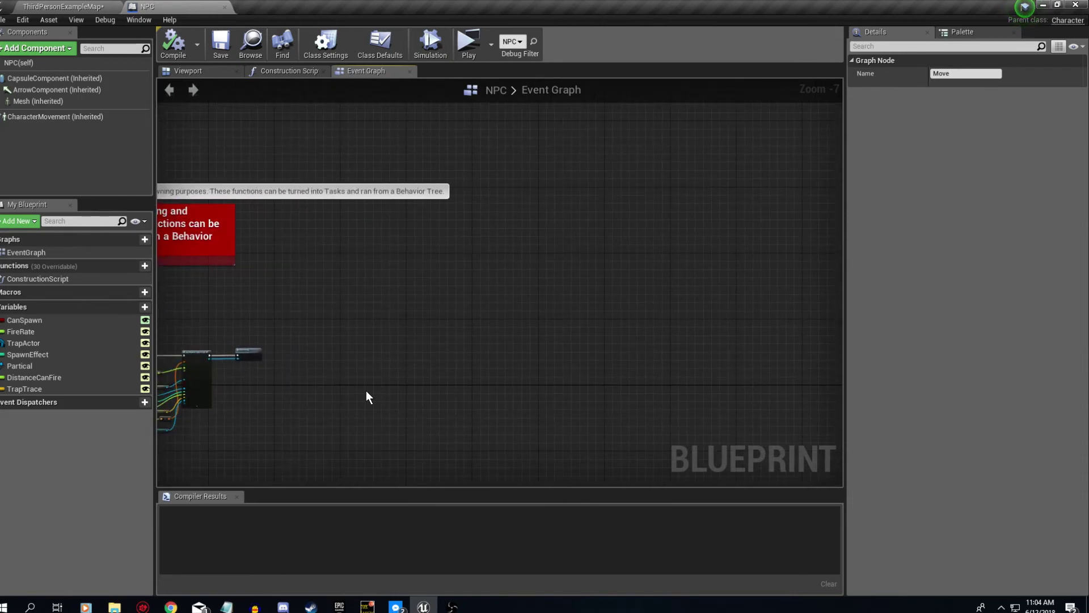
{"action": "right_click_drag", "start_coordinate": [366, 392], "coordinate": [620, 363]}
{"action": "scroll", "coordinate": [573, 368], "scroll_direction": "up", "scroll_amount": 4}
{"action": "scroll", "coordinate": [536, 369], "scroll_direction": "down", "scroll_amount": 5}
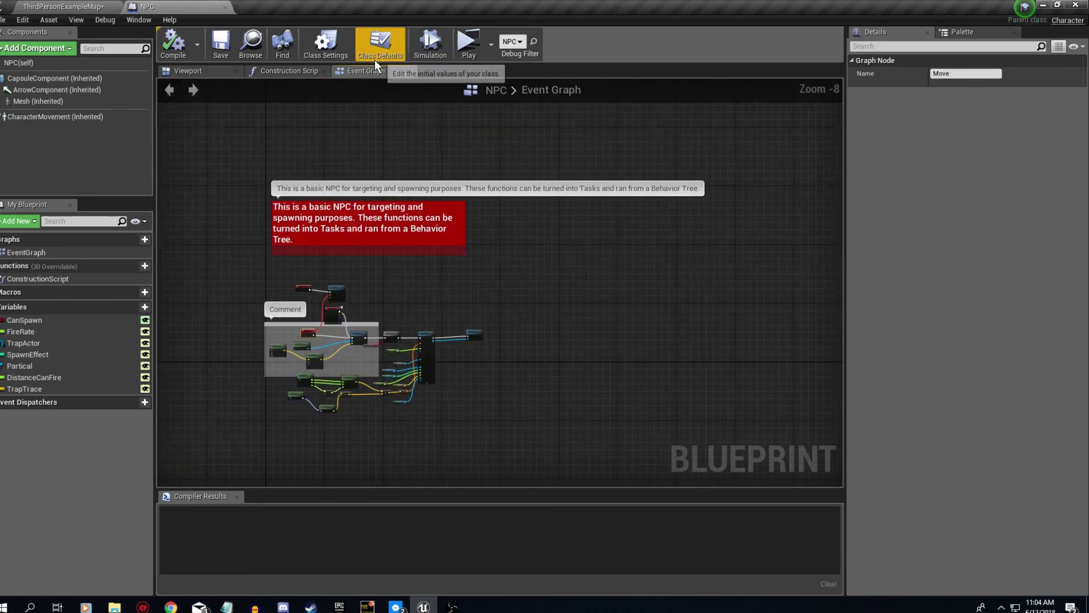
{"action": "right_click_drag", "start_coordinate": [471, 295], "coordinate": [574, 231]}
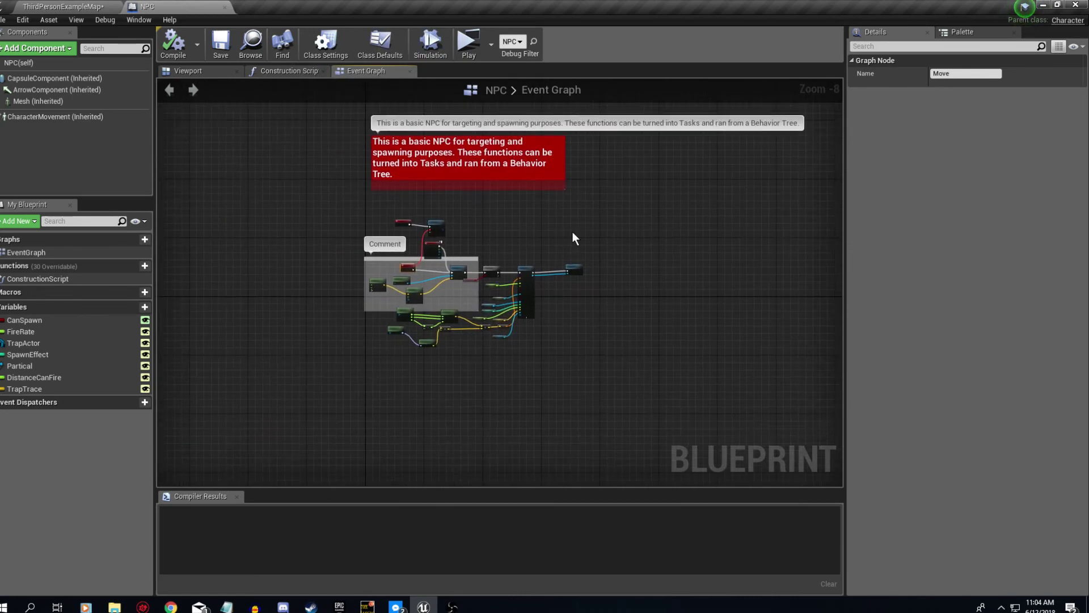
- Inspect the Start Firing call after the SpawnActor Main Trap BP node and open its event definition in MainTrap_BP
{"action": "scroll", "coordinate": [573, 232], "scroll_direction": "up", "scroll_amount": 3}
{"action": "right_click_drag", "start_coordinate": [460, 259], "coordinate": [380, 98]}
{"action": "scroll", "coordinate": [603, 202], "scroll_direction": "up", "scroll_amount": 3}
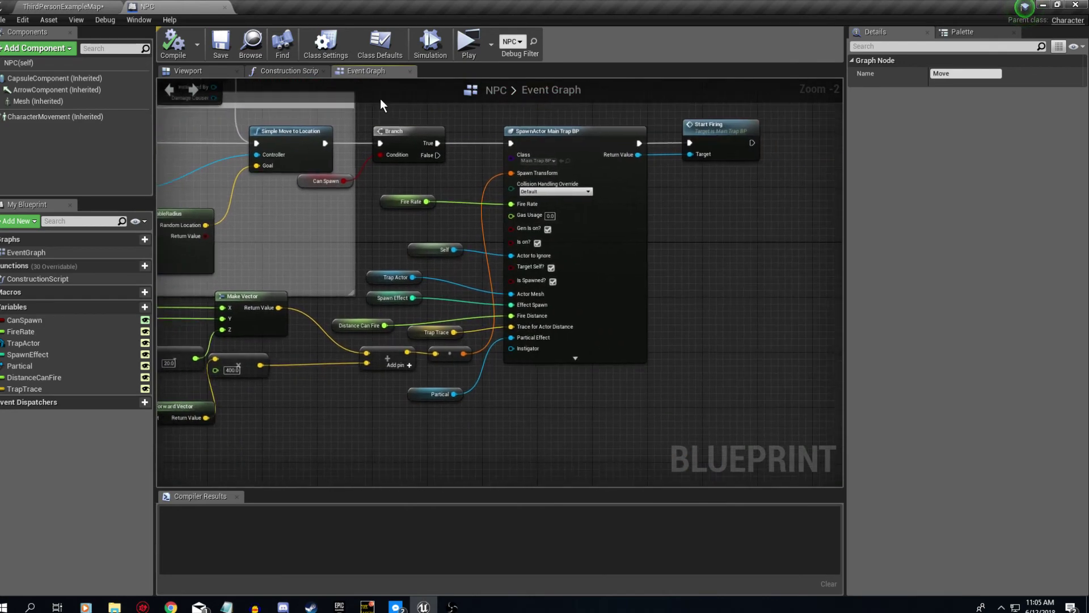
{"action": "scroll", "coordinate": [380, 99], "scroll_direction": "down", "scroll_amount": 1}
{"action": "right_click_drag", "start_coordinate": [725, 157], "coordinate": [601, 278]}
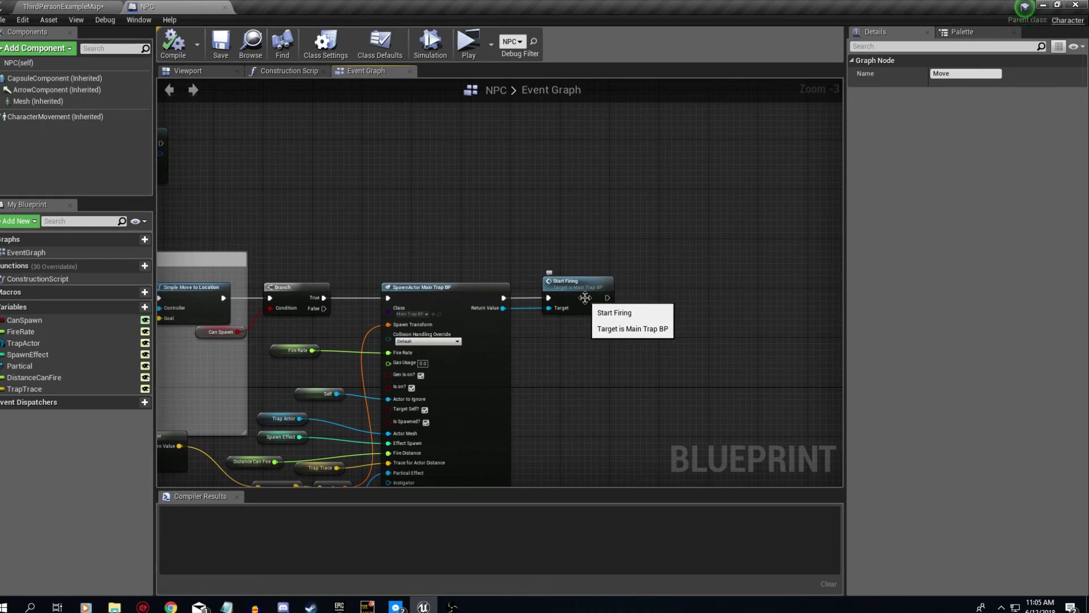
{"action": "right_click_drag", "start_coordinate": [585, 298], "coordinate": [484, 232]}
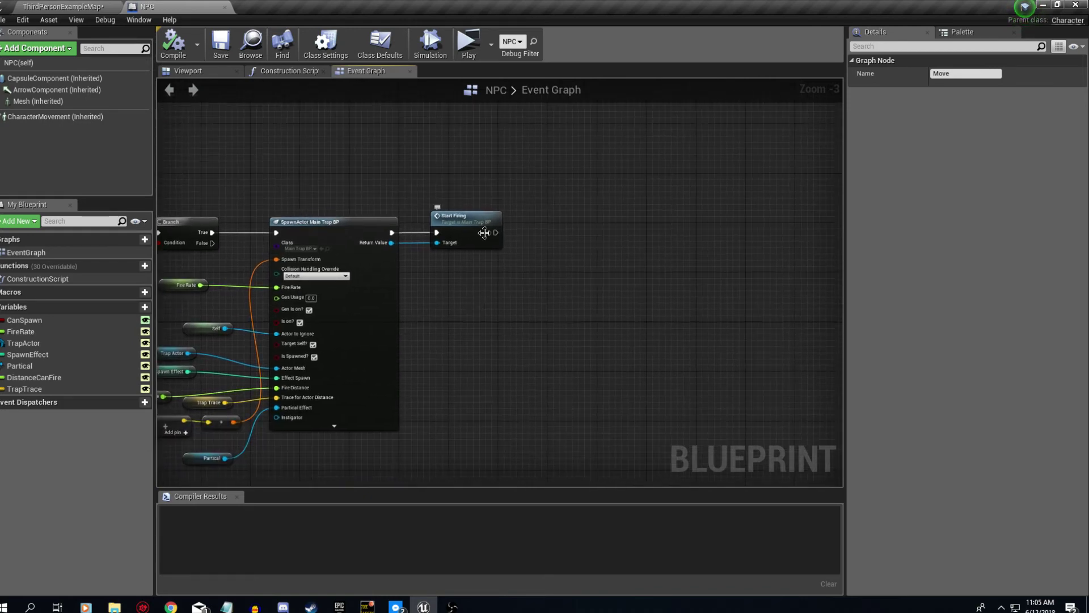
{"action": "double_click", "coordinate": [485, 233]}
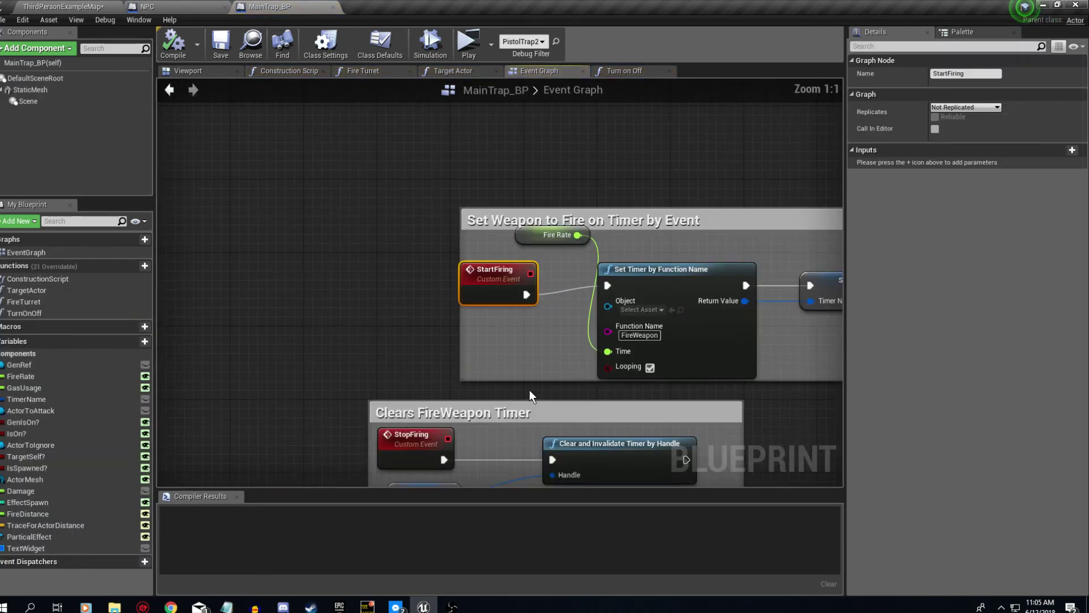
- Examine the MainTrap_BP Event Graph, including the firing timer, power check, generator reference and power switch sections
{"action": "scroll", "coordinate": [529, 390], "scroll_direction": "down", "scroll_amount": 9}
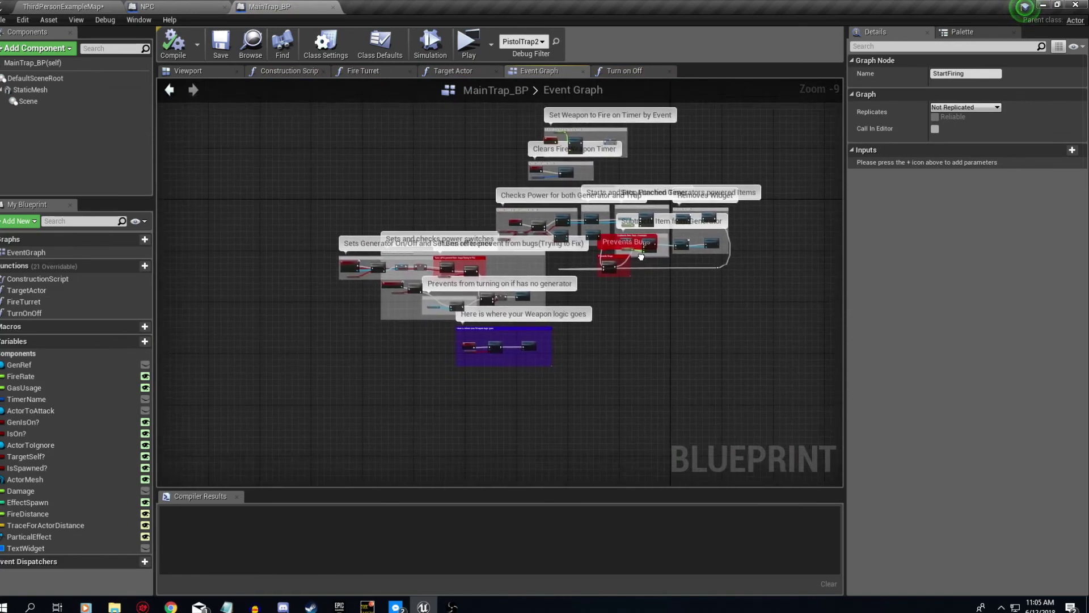
{"action": "right_click_drag", "start_coordinate": [641, 256], "coordinate": [486, 288]}
{"action": "scroll", "coordinate": [455, 297], "scroll_direction": "up", "scroll_amount": 2}
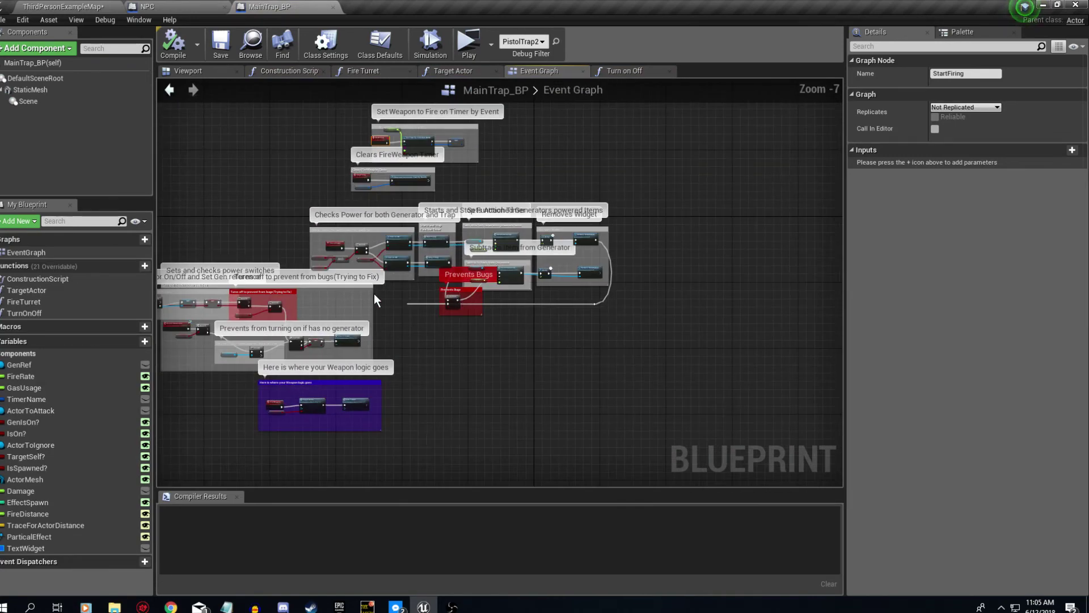
{"action": "scroll", "coordinate": [373, 294], "scroll_direction": "down", "scroll_amount": 1}
{"action": "right_click_drag", "start_coordinate": [373, 294], "coordinate": [440, 337]}
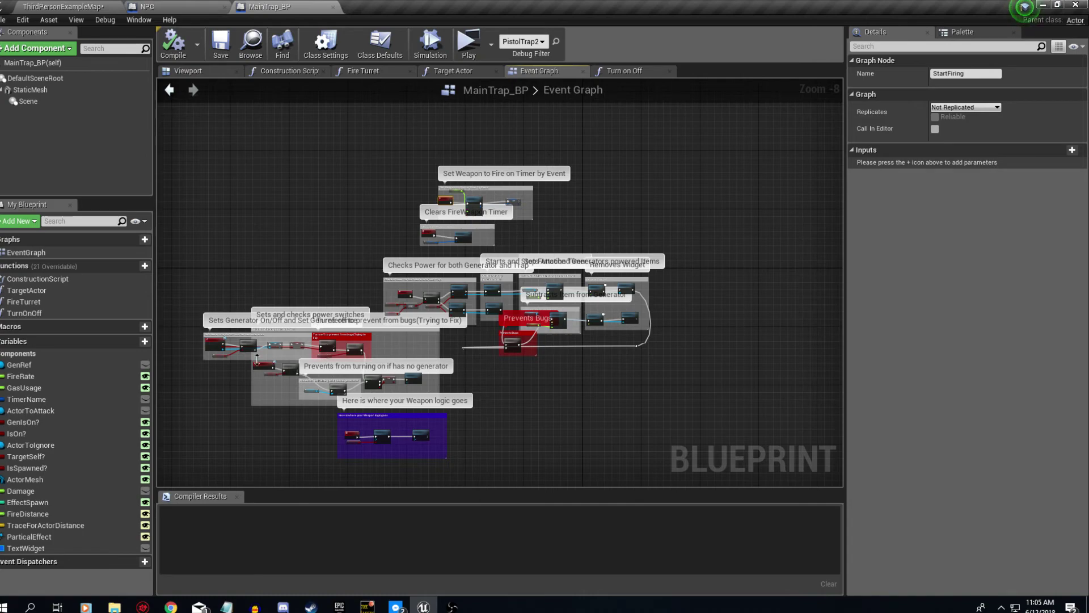
{"action": "scroll", "coordinate": [252, 392], "scroll_direction": "up", "scroll_amount": 3}
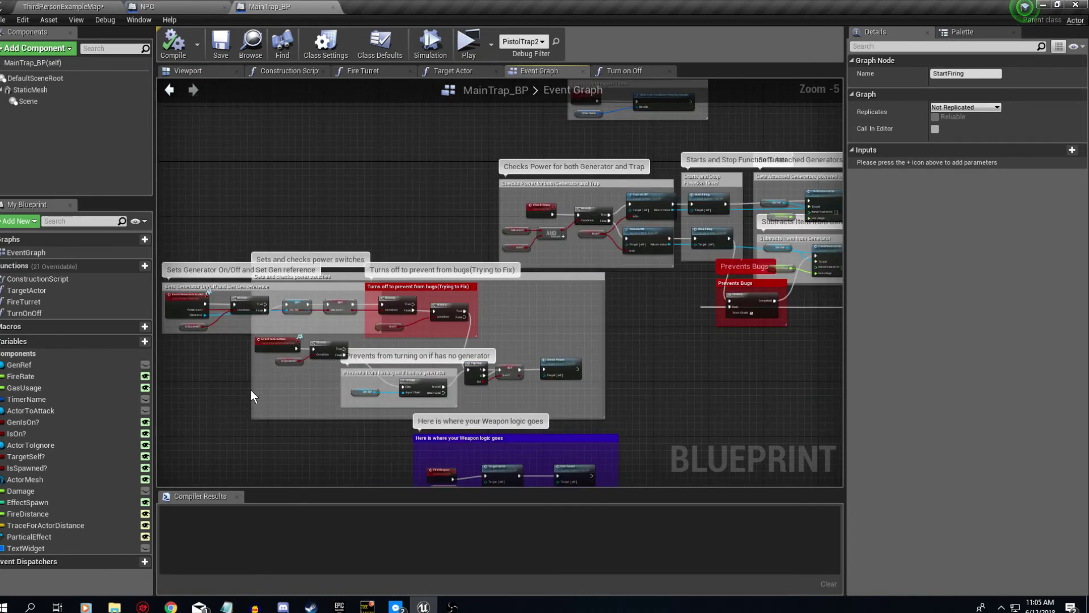
{"action": "scroll", "coordinate": [170, 335], "scroll_direction": "up", "scroll_amount": 5}
{"action": "scroll", "coordinate": [243, 314], "scroll_direction": "down", "scroll_amount": 5}
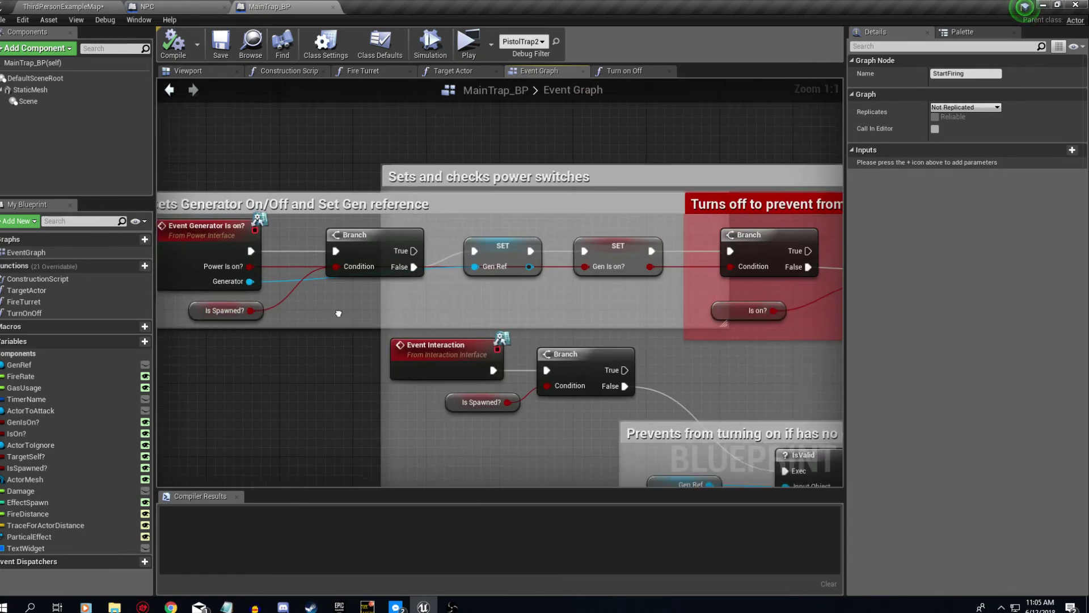
{"action": "right_click_drag", "start_coordinate": [333, 335], "coordinate": [398, 263]}
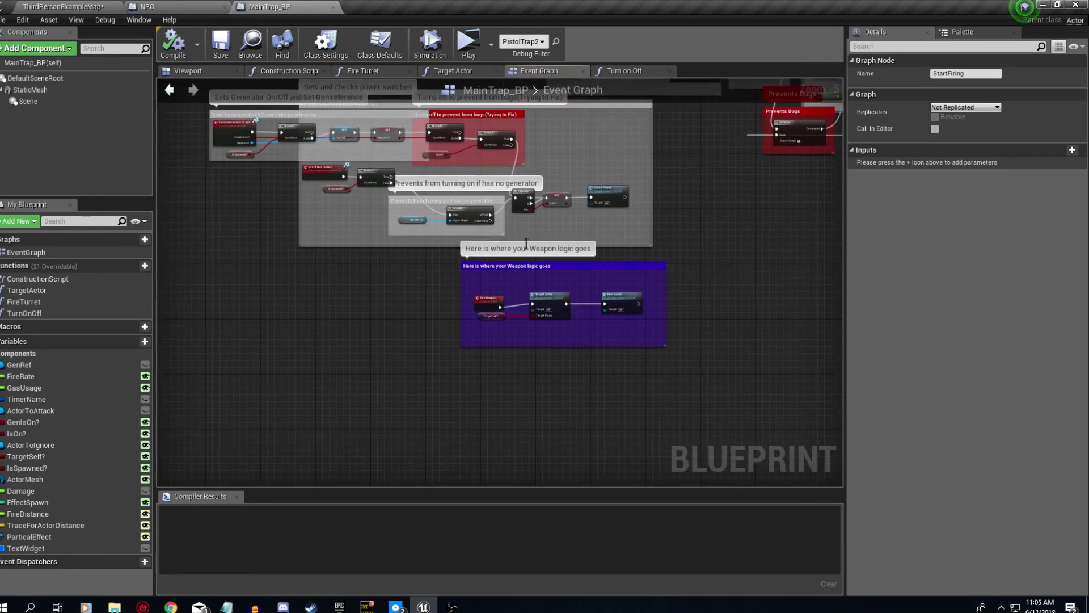
- Move the FireWeapon event slightly upward within the weapon logic comment in MainTrap_BP
{"action": "scroll", "coordinate": [509, 295], "scroll_direction": "up", "scroll_amount": 2}
{"action": "scroll", "coordinate": [524, 294], "scroll_direction": "down", "scroll_amount": 1}
{"action": "right_click_drag", "start_coordinate": [523, 294], "coordinate": [406, 256]}
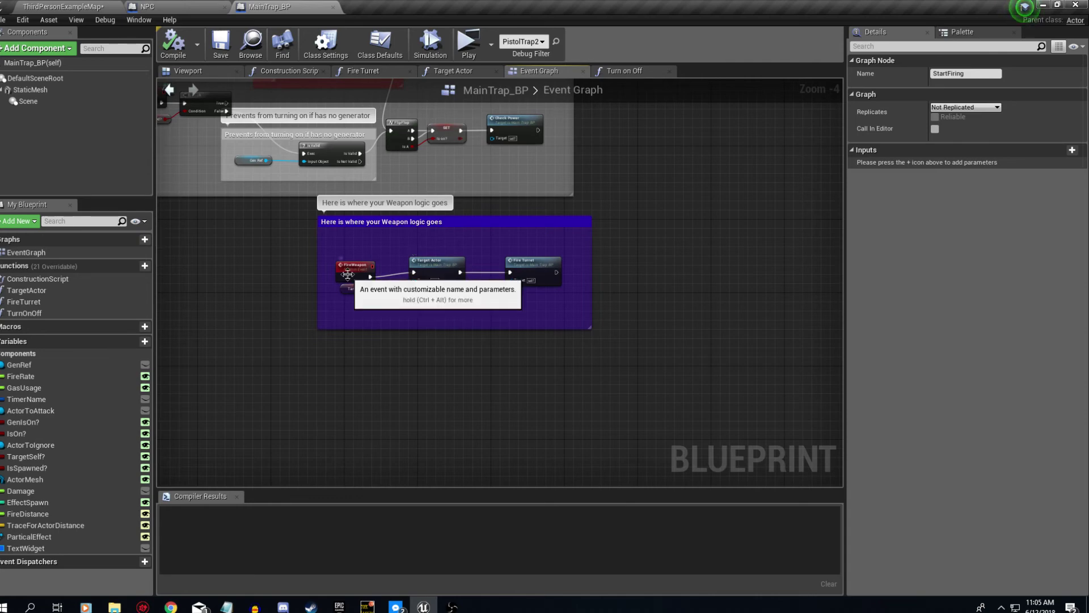
{"action": "left_click_drag", "start_coordinate": [348, 274], "coordinate": [345, 266]}
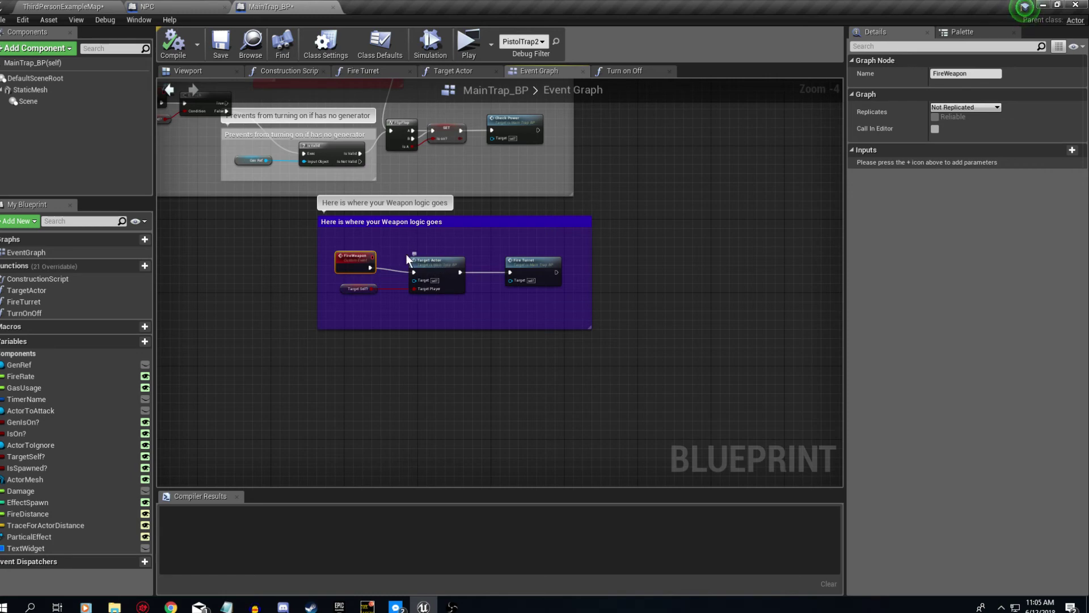
- Open the Target Actor function and examine its target trace and turret rotation sections
{"action": "double_click", "coordinate": [446, 262]}
{"action": "scroll", "coordinate": [594, 280], "scroll_direction": "down", "scroll_amount": 5}
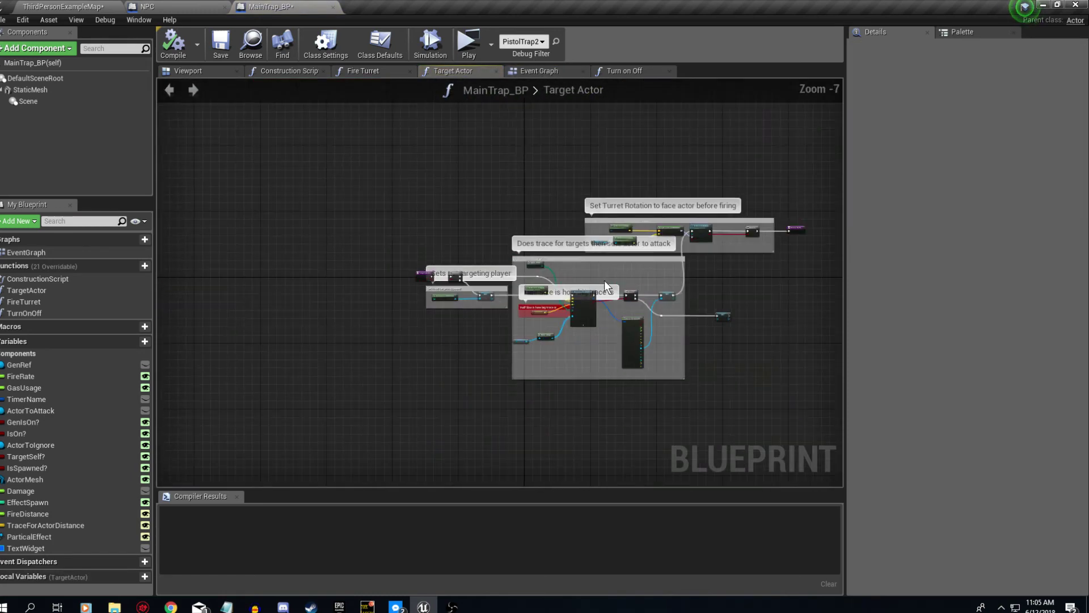
{"action": "right_click_drag", "start_coordinate": [634, 372], "coordinate": [572, 384]}
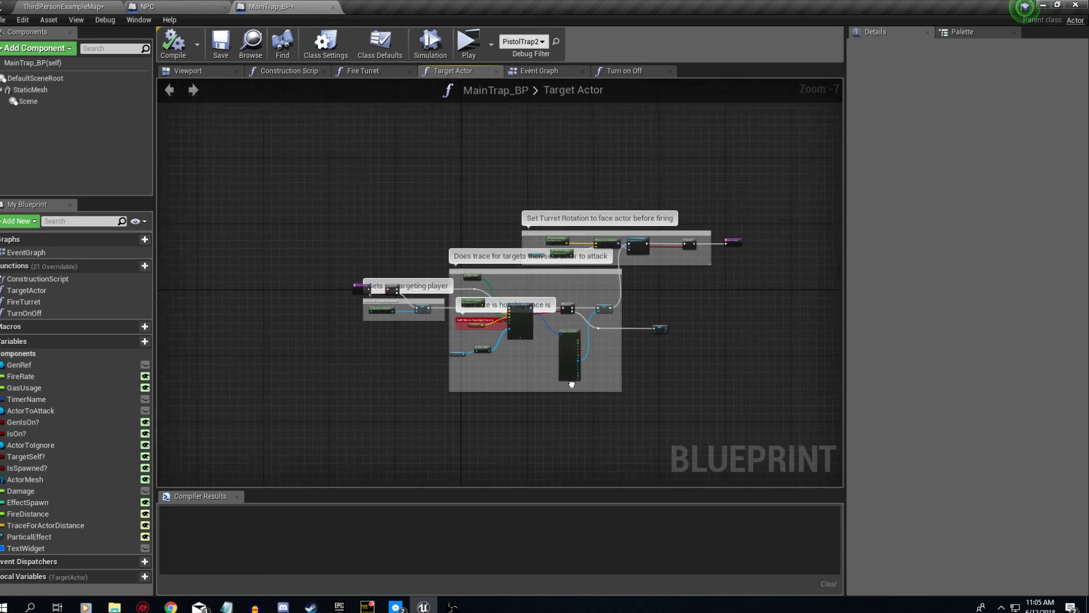
{"action": "scroll", "coordinate": [572, 384], "scroll_direction": "up", "scroll_amount": 6}
{"action": "scroll", "coordinate": [551, 387], "scroll_direction": "down", "scroll_amount": 4}
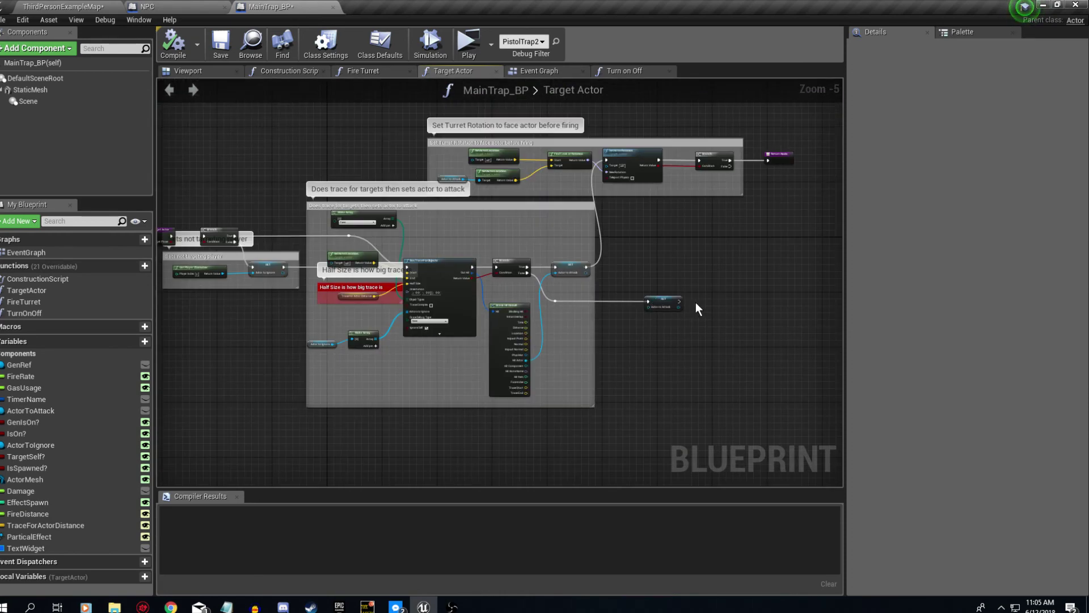
{"action": "right_click_drag", "start_coordinate": [586, 361], "coordinate": [594, 292]}
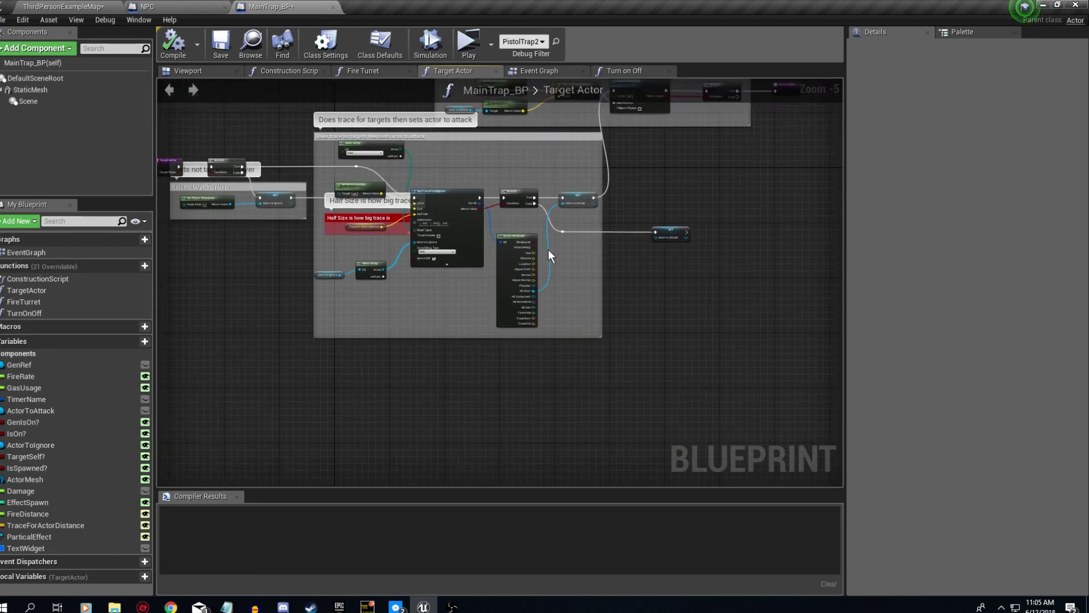
- Open the Fire Turret function from the weapon logic and examine its trace and the Effect Spawn location nodes
{"action": "left_click", "coordinate": [545, 70]}
{"action": "double_click", "coordinate": [526, 275]}
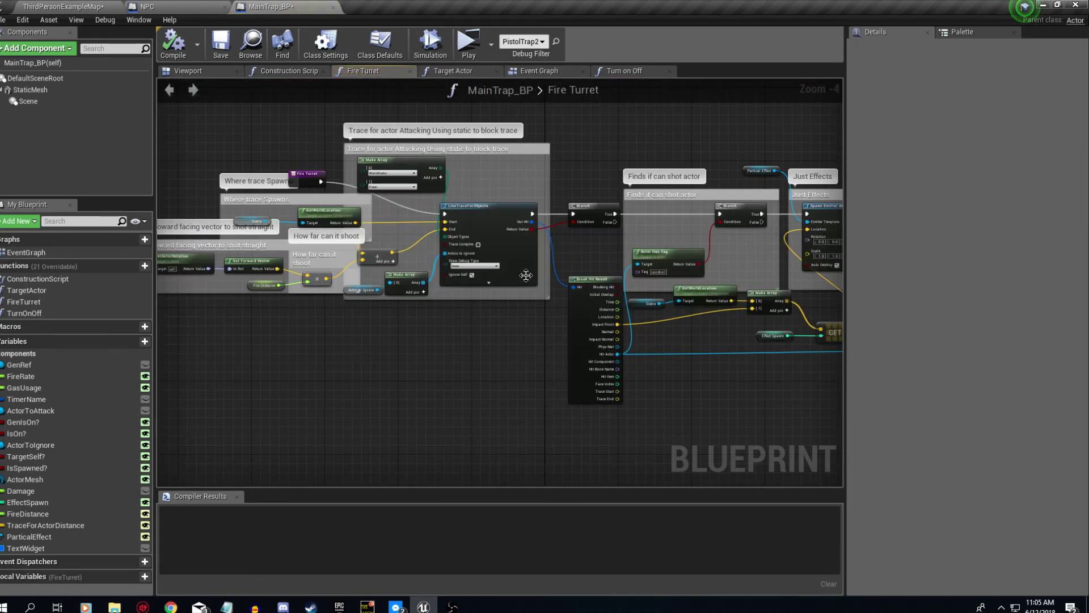
{"action": "scroll", "coordinate": [616, 366], "scroll_direction": "down", "scroll_amount": 1}
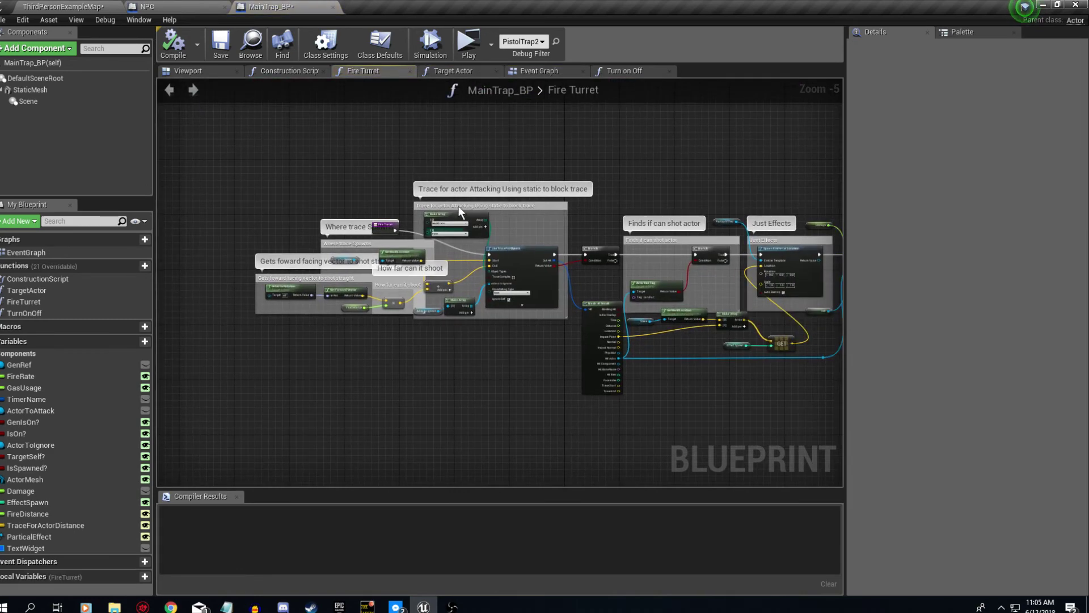
{"action": "right_click_drag", "start_coordinate": [661, 406], "coordinate": [485, 396]}
{"action": "right_click_drag", "start_coordinate": [566, 434], "coordinate": [497, 455]}
{"action": "scroll", "coordinate": [522, 409], "scroll_direction": "up", "scroll_amount": 5}
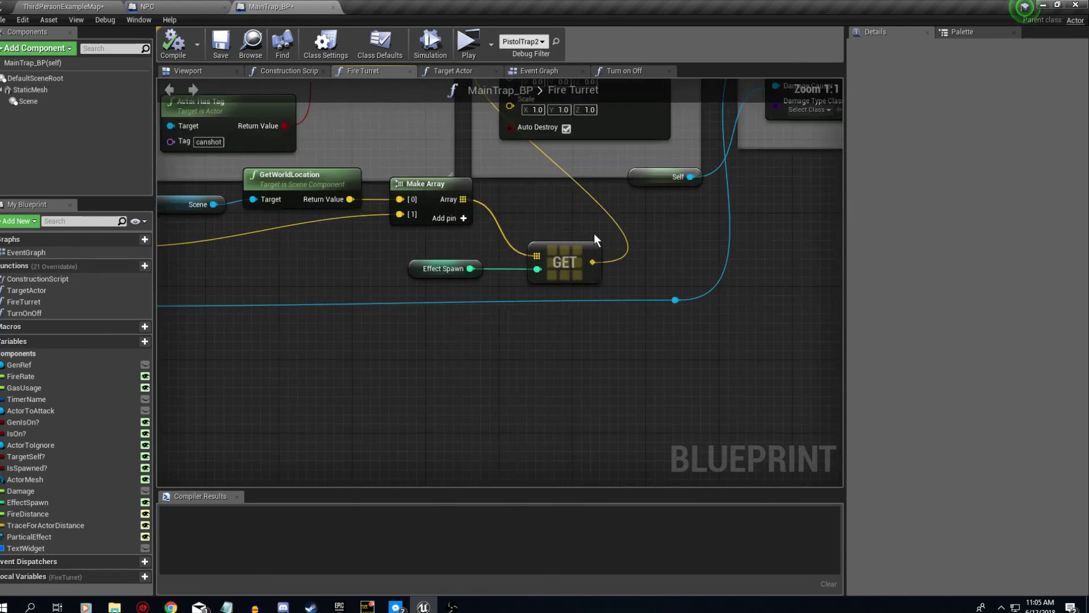
{"action": "mouse_move", "coordinate": [560, 267]}
{"action": "left_mouse_down"}
{"action": "mouse_move", "coordinate": [549, 277]}
{"action": "mouse_move", "coordinate": [550, 240]}
{"action": "mouse_move", "coordinate": [549, 267]}
{"action": "left_mouse_up"}
{"action": "right_click_drag", "start_coordinate": [408, 306], "coordinate": [536, 340]}
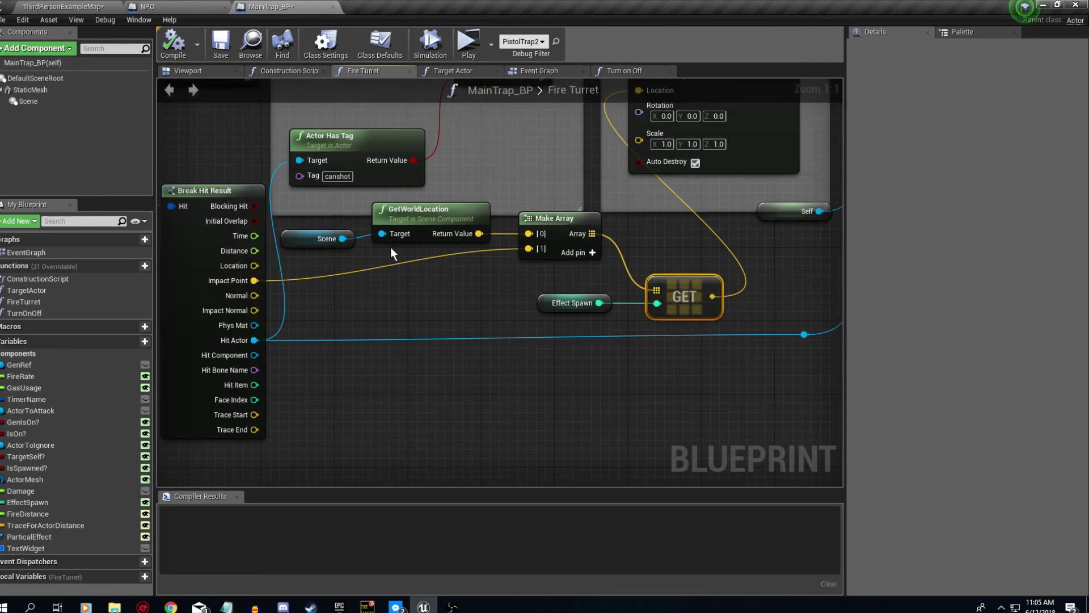
- Add a third element pin to the Make Array node of effect locations, and remove it again
{"action": "left_click", "coordinate": [592, 253]}
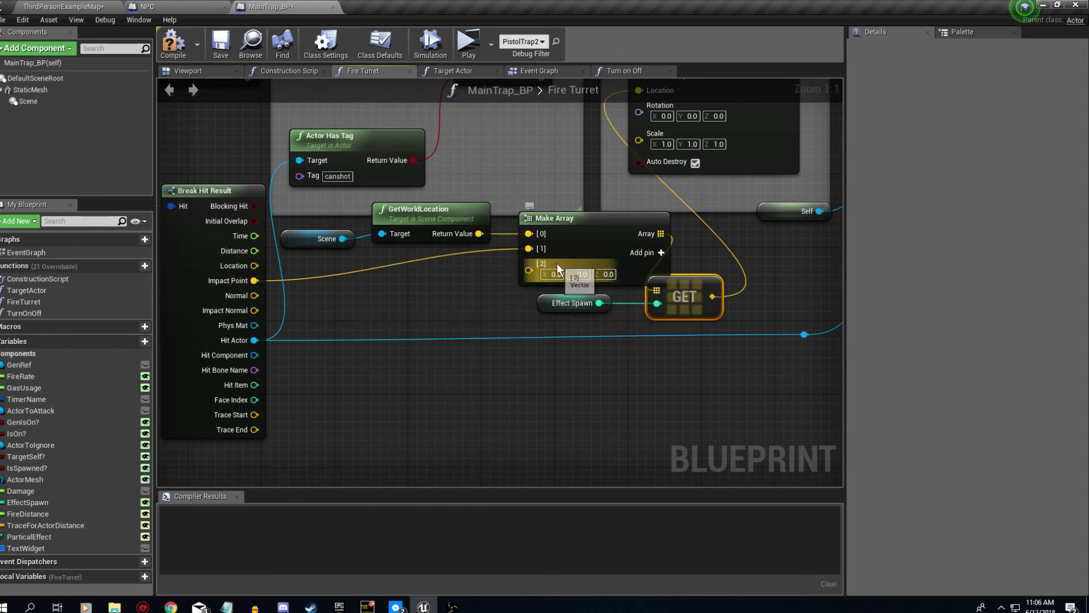
{"action": "right_click", "coordinate": [530, 273]}
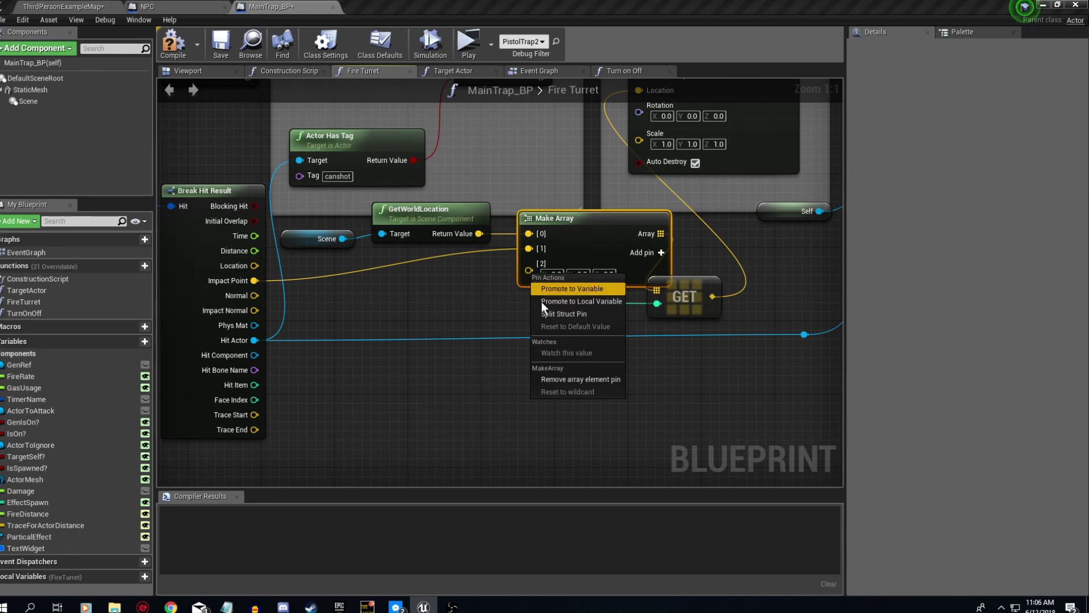
{"action": "left_click", "coordinate": [563, 379]}
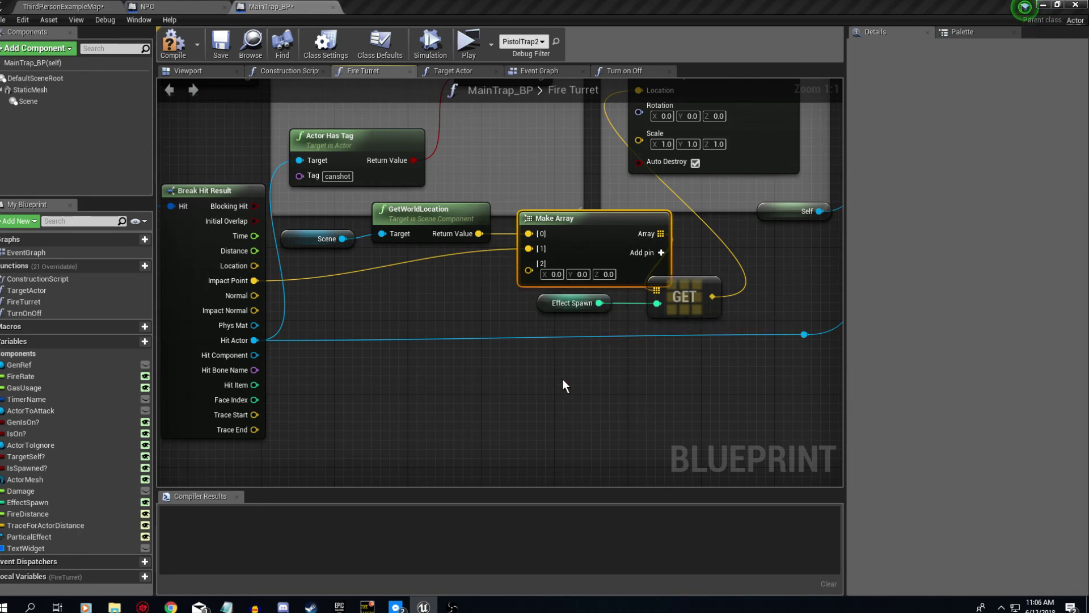
- Examine the Spawn Emitter at Location and Apply Damage nodes in the Fire Turret function
{"action": "scroll", "coordinate": [454, 317], "scroll_direction": "down", "scroll_amount": 3}
{"action": "scroll", "coordinate": [464, 317], "scroll_direction": "down", "scroll_amount": 5}
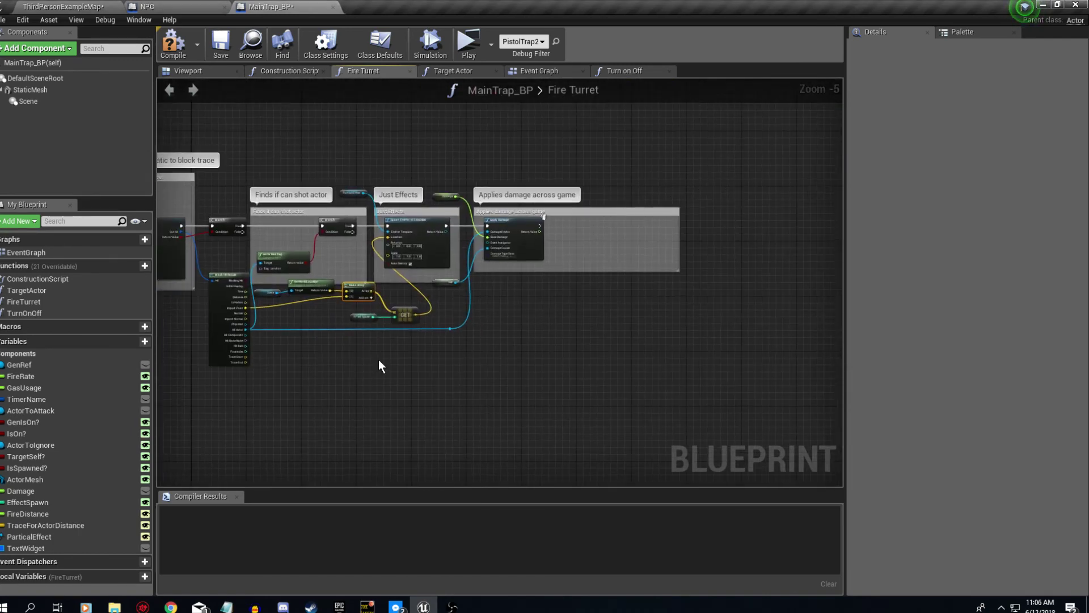
{"action": "scroll", "coordinate": [404, 337], "scroll_direction": "up", "scroll_amount": 5}
{"action": "right_click_drag", "start_coordinate": [559, 328], "coordinate": [568, 438]}
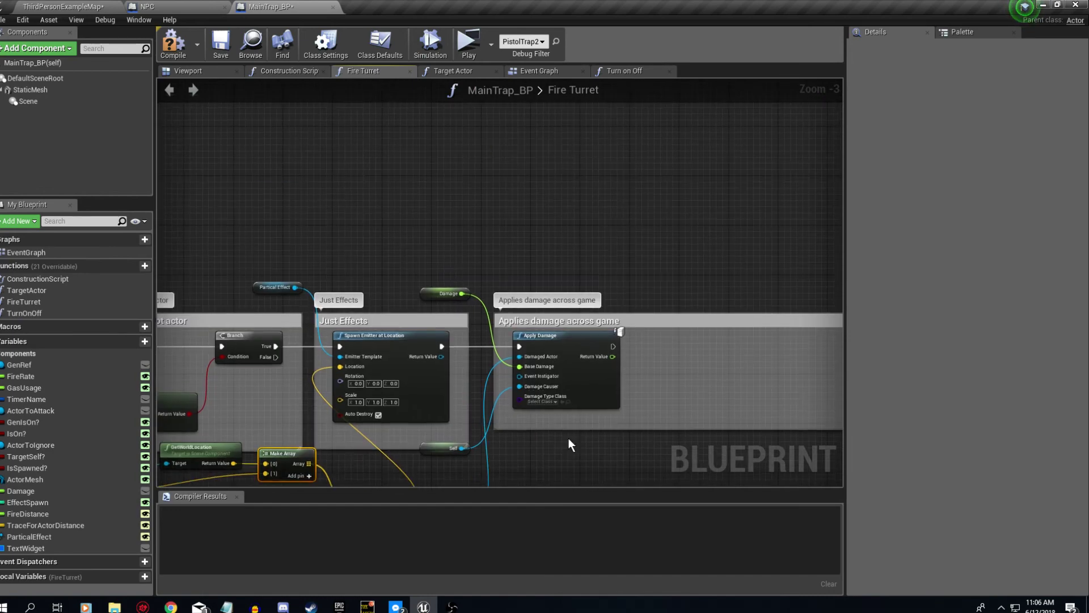
{"action": "right_click_drag", "start_coordinate": [581, 482], "coordinate": [577, 312]}
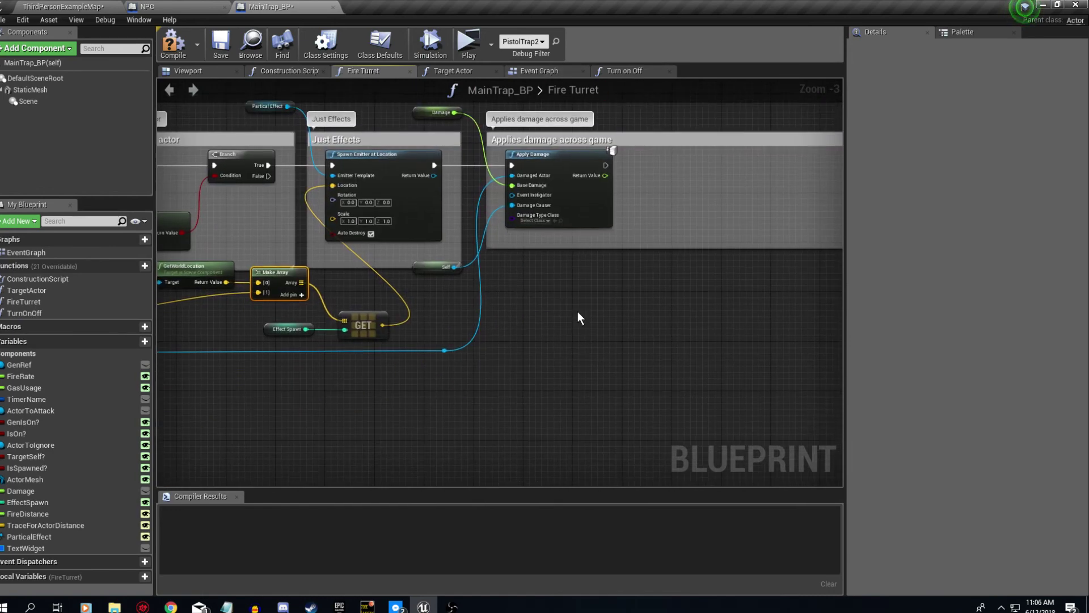
- Make the Damage variable instance editable and exposed on spawn, and compile and save MainTrap_BP
{"action": "scroll", "coordinate": [574, 312], "scroll_direction": "down", "scroll_amount": 4}
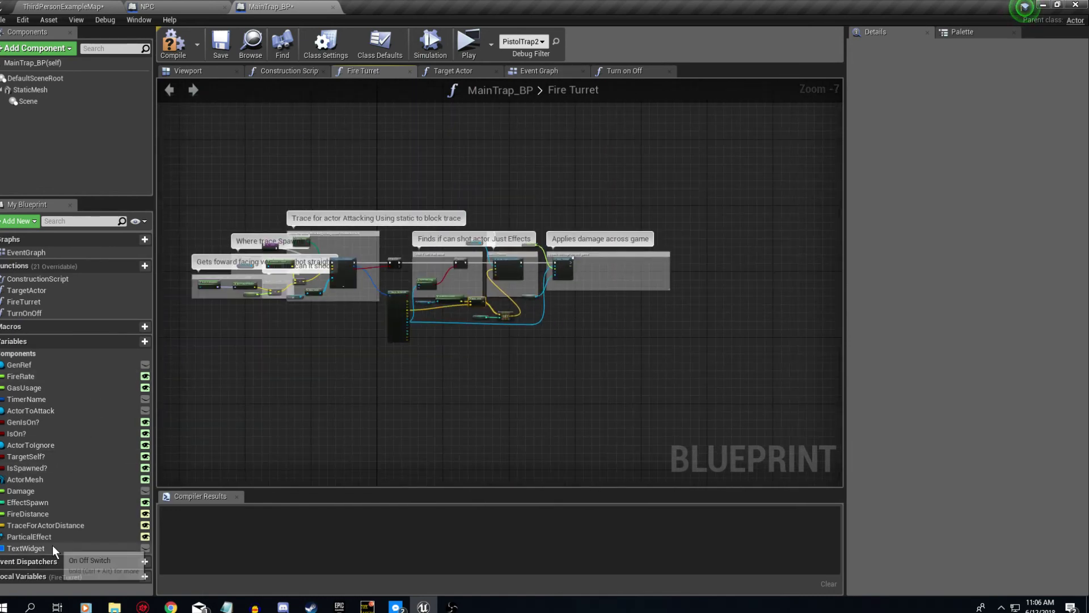
{"action": "left_click", "coordinate": [73, 491]}
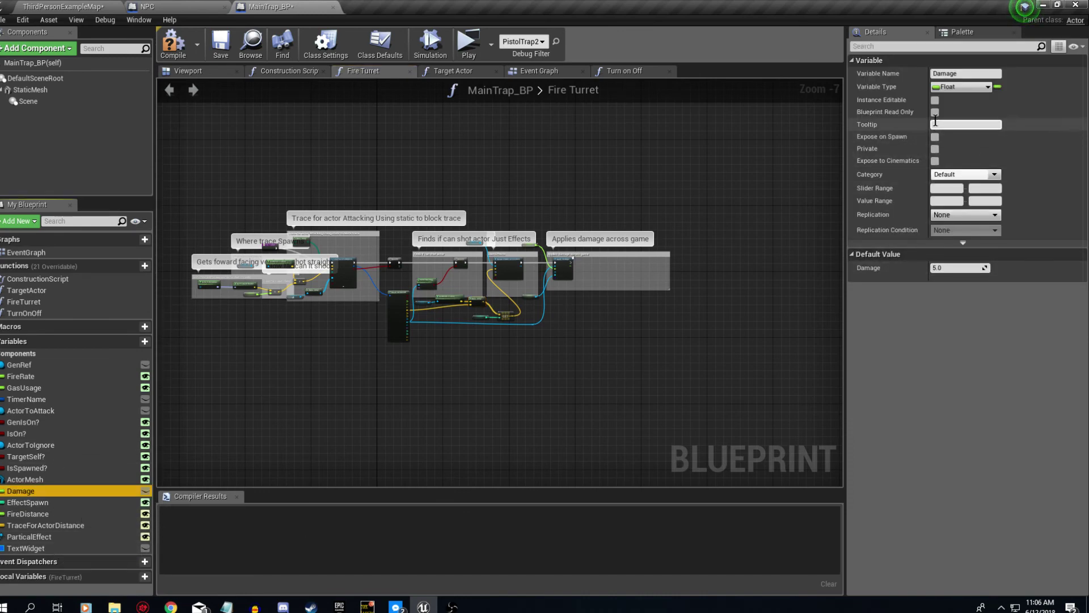
{"action": "left_click", "coordinate": [935, 100]}
{"action": "left_click", "coordinate": [935, 137]}
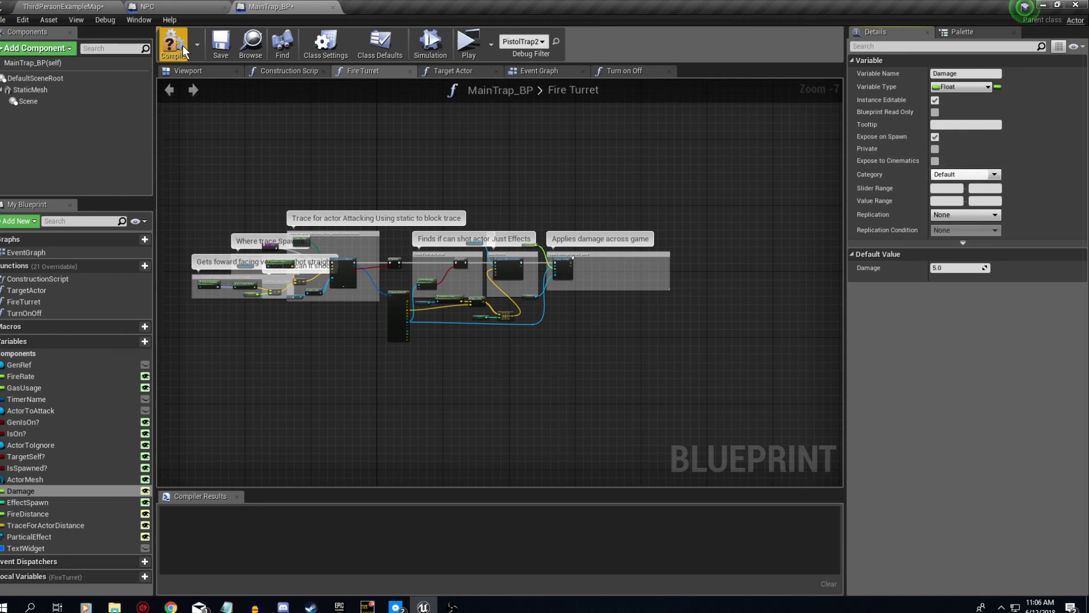
{"action": "left_click", "coordinate": [214, 50]}
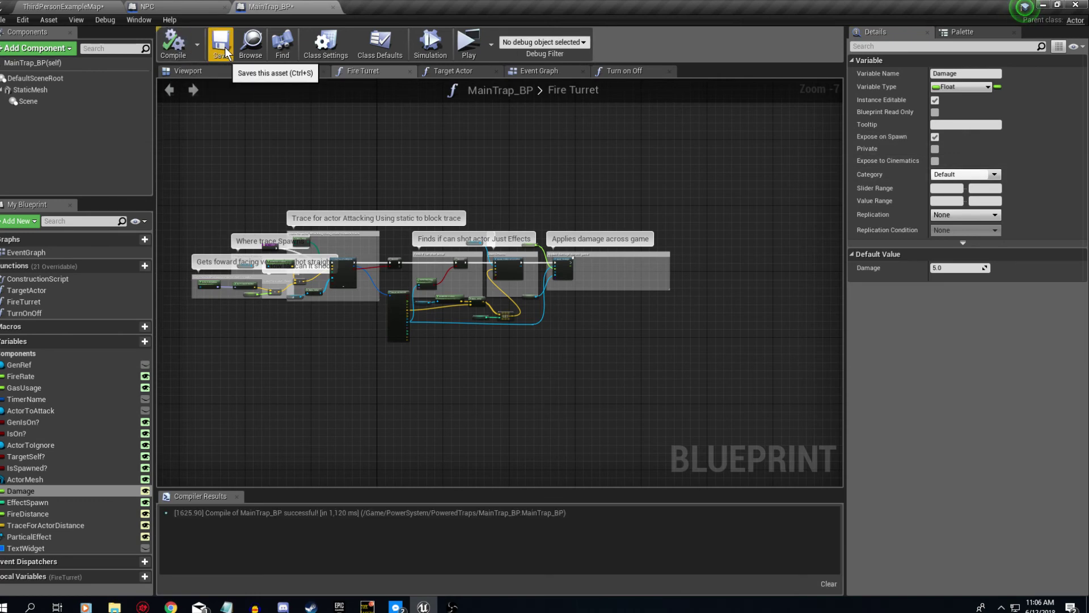
{"action": "left_click", "coordinate": [220, 43]}
- Add a Spawn Actor from Class node to empty space in the NPC blueprint's Event Graph
{"action": "left_click", "coordinate": [170, 8]}
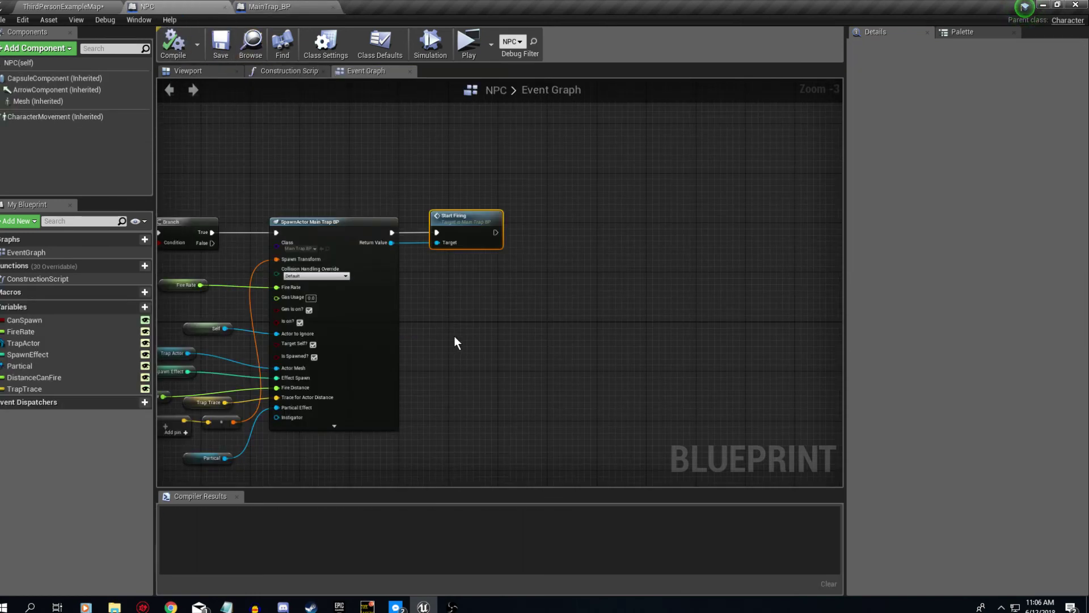
{"action": "right_click_drag", "start_coordinate": [454, 335], "coordinate": [579, 314]}
{"action": "scroll", "coordinate": [575, 314], "scroll_direction": "up", "scroll_amount": 1}
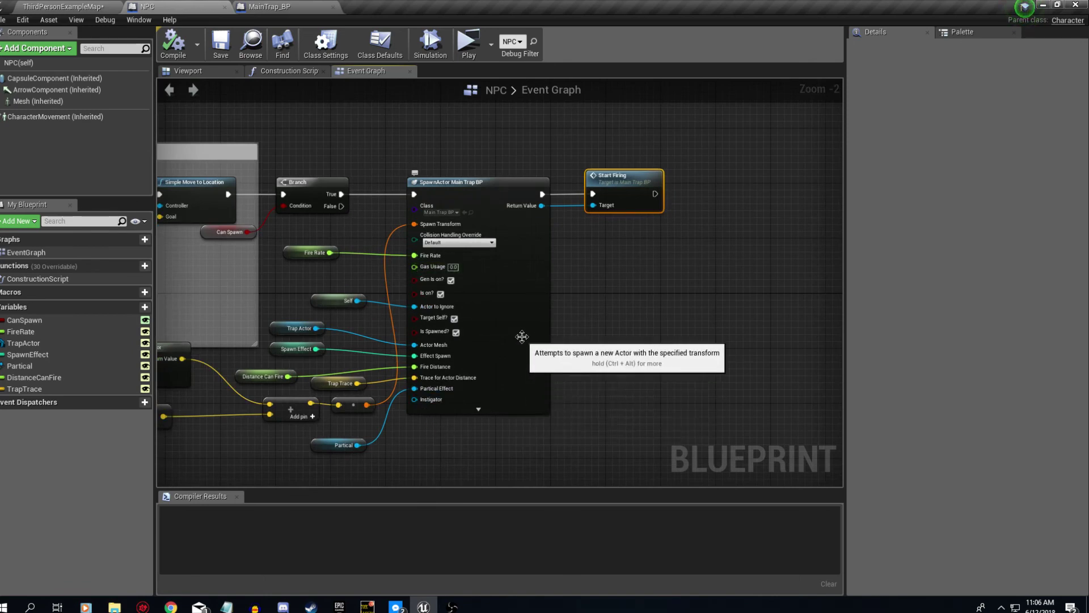
{"action": "right_click_drag", "start_coordinate": [516, 375], "coordinate": [461, 337]}
{"action": "right_click", "coordinate": [460, 337]}
{"action": "type", "text": "s"}
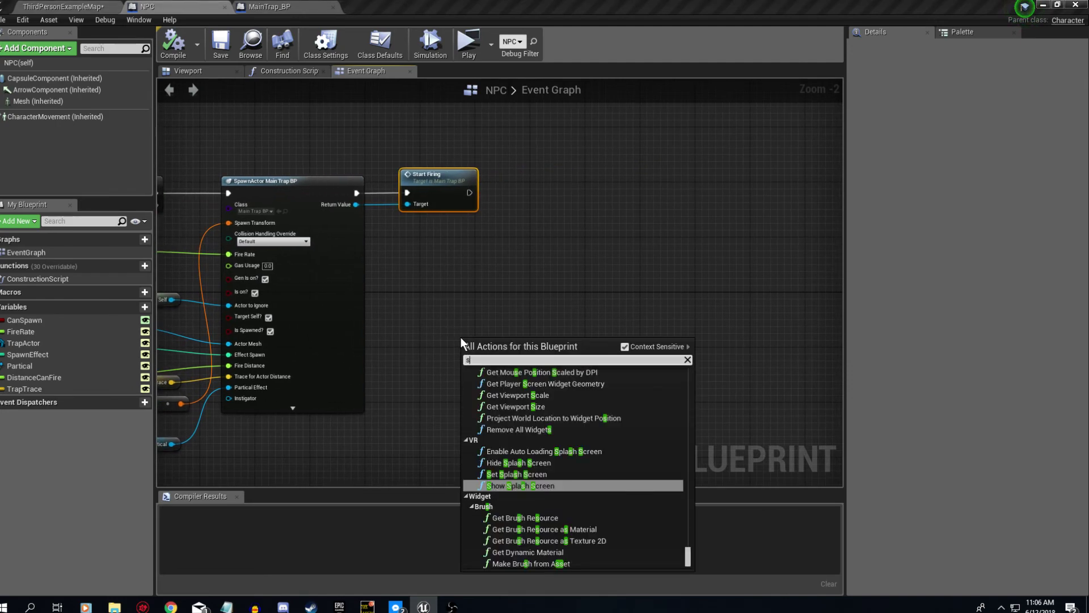
{"action": "type", "text": "pawn a"}
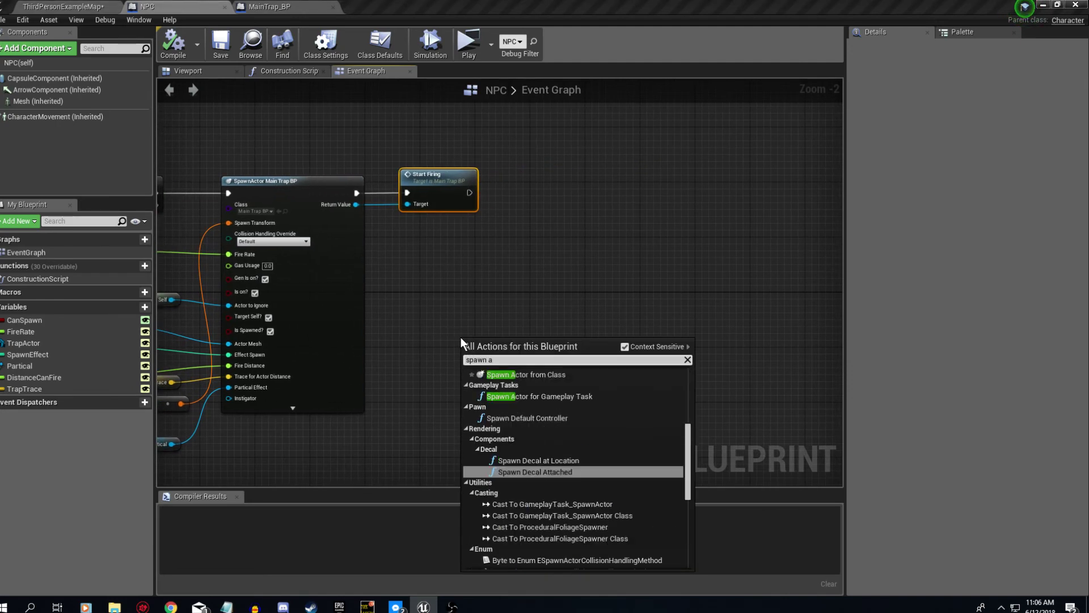
{"action": "type", "text": "ctor"}
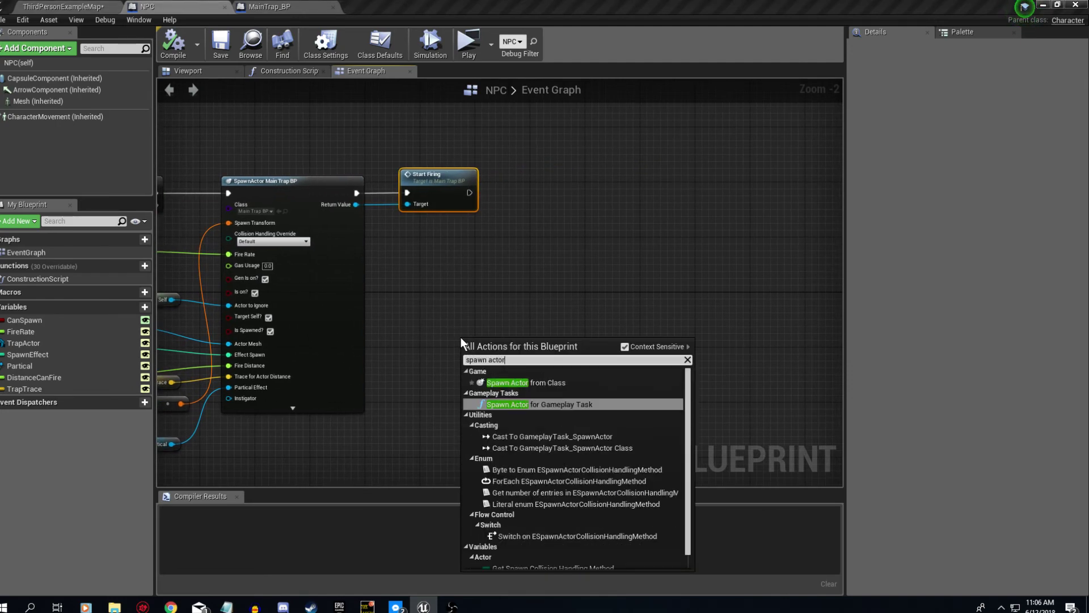
{"action": "left_click", "coordinate": [535, 387]}
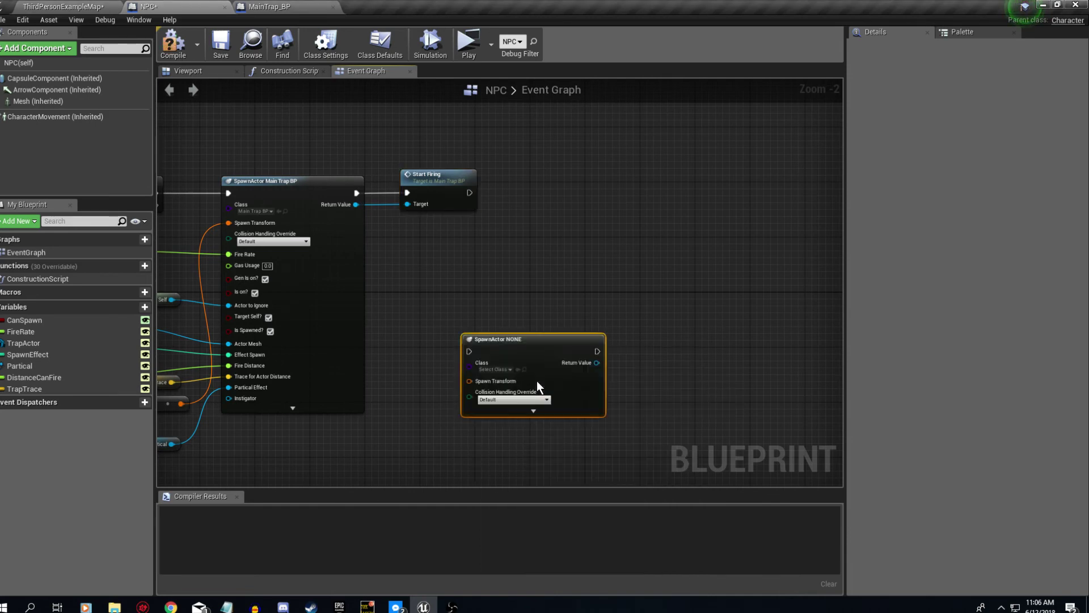
- Set the new spawn node's class to MainTrap_BP and examine its exposed Damage pin
{"action": "left_click", "coordinate": [502, 367]}
{"action": "type", "text": "tra"}
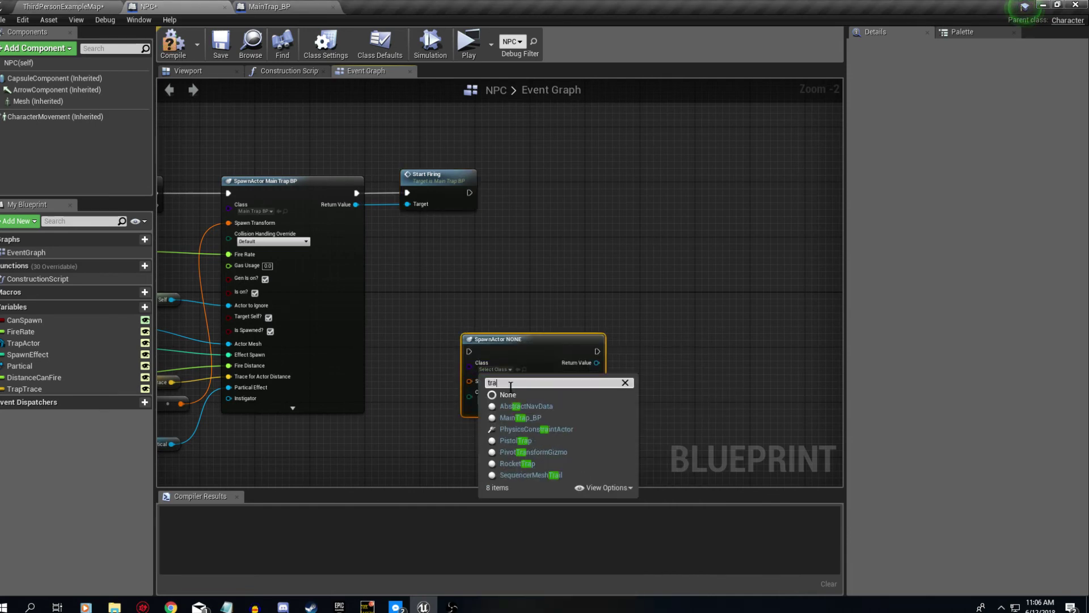
{"action": "left_click", "coordinate": [553, 416]}
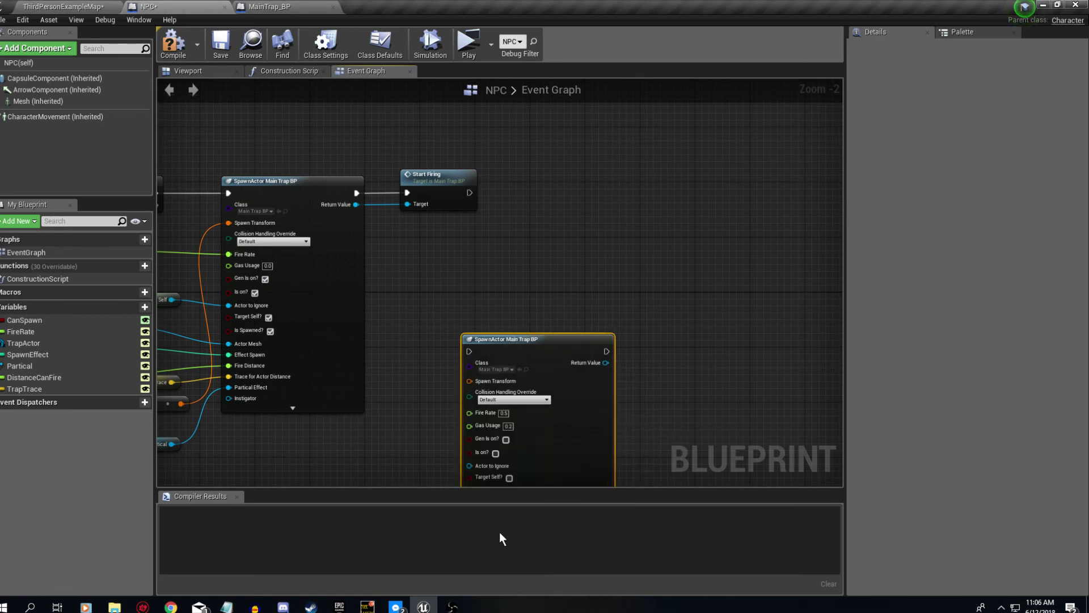
{"action": "scroll", "coordinate": [471, 446], "scroll_direction": "down", "scroll_amount": 1}
{"action": "right_click_drag", "start_coordinate": [472, 446], "coordinate": [442, 303]}
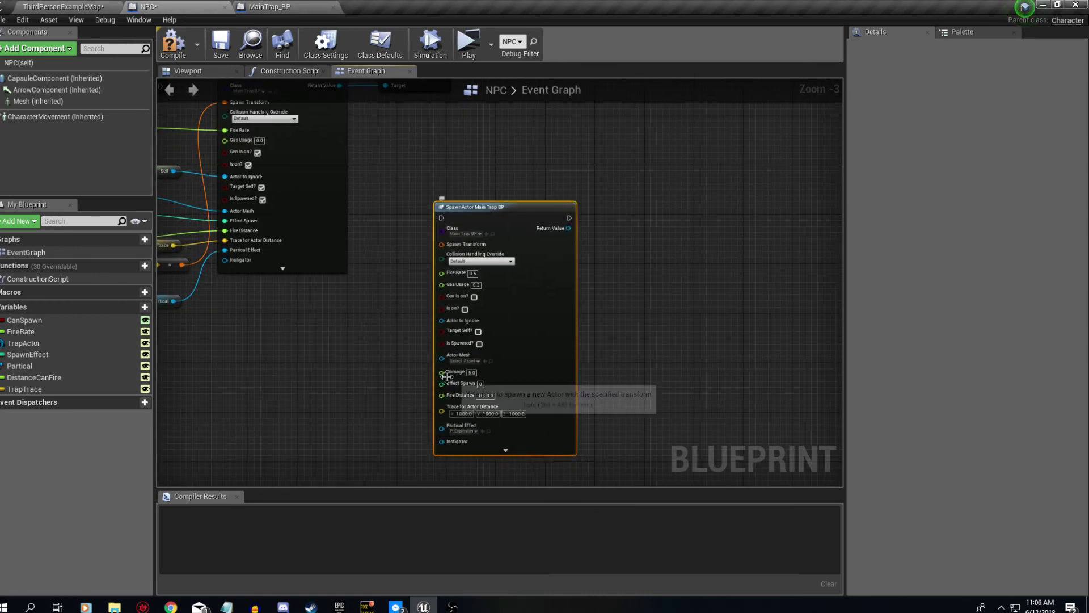
{"action": "mouse_move", "coordinate": [446, 374]}
{"action": "left_mouse_down"}
{"action": "mouse_move", "coordinate": [372, 393]}
{"action": "mouse_move", "coordinate": [456, 375]}
{"action": "mouse_move", "coordinate": [366, 387]}
{"action": "mouse_move", "coordinate": [451, 369]}
{"action": "mouse_move", "coordinate": [441, 374]}
{"action": "left_mouse_up"}
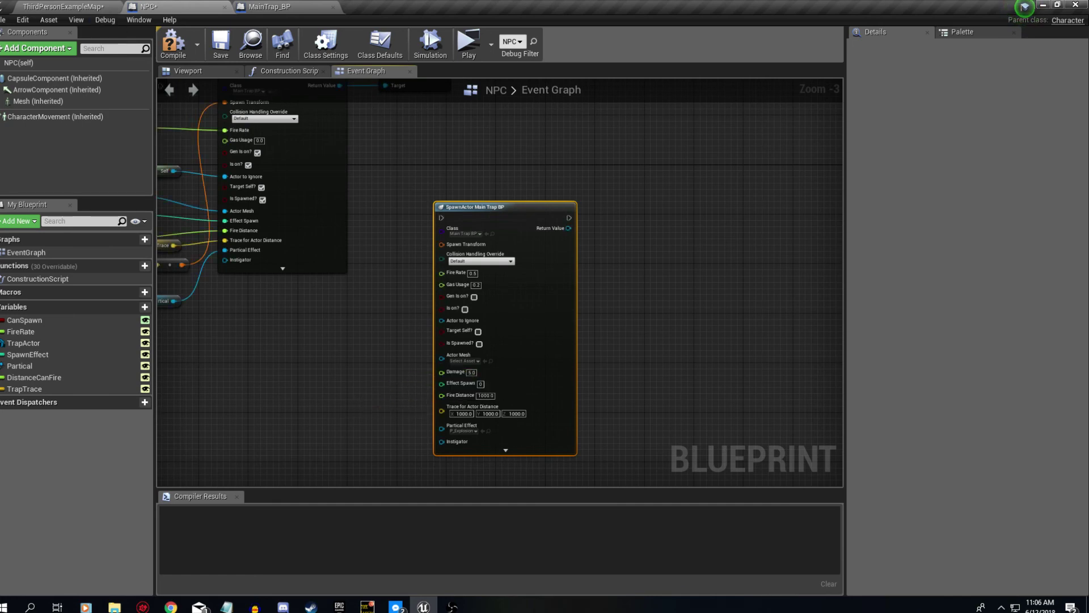
- Return to the ThirdPersonExampleMap level, start a play test and switch on the small generator
{"action": "left_click", "coordinate": [66, 7]}
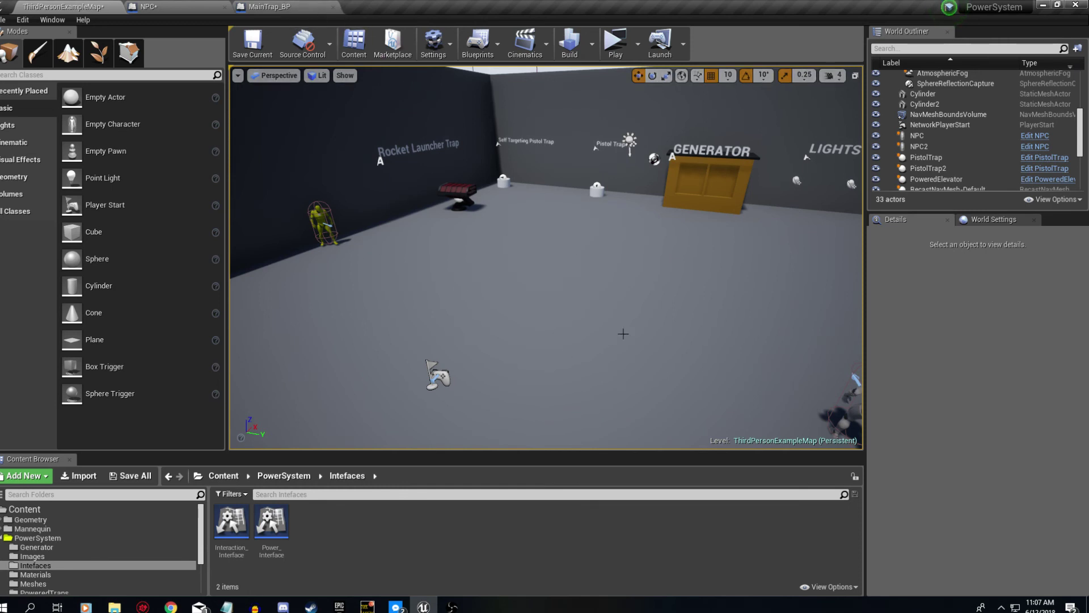
{"action": "right_click_drag", "start_coordinate": [452, 299], "coordinate": [414, 284]}
{"action": "key", "text": "s"}
{"action": "key", "text": "w"}
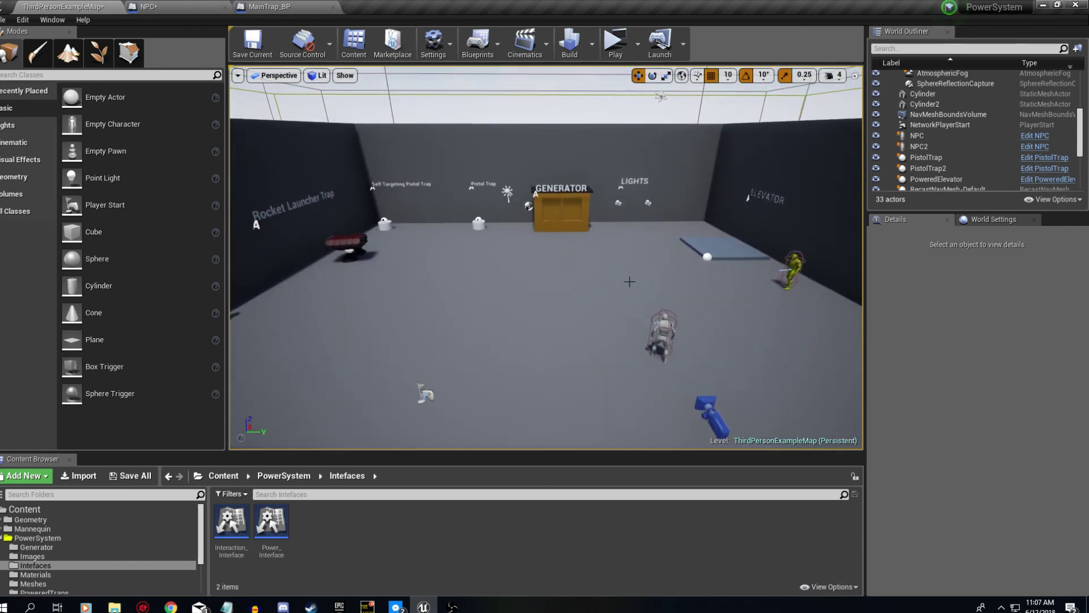
{"action": "left_click", "coordinate": [616, 43]}
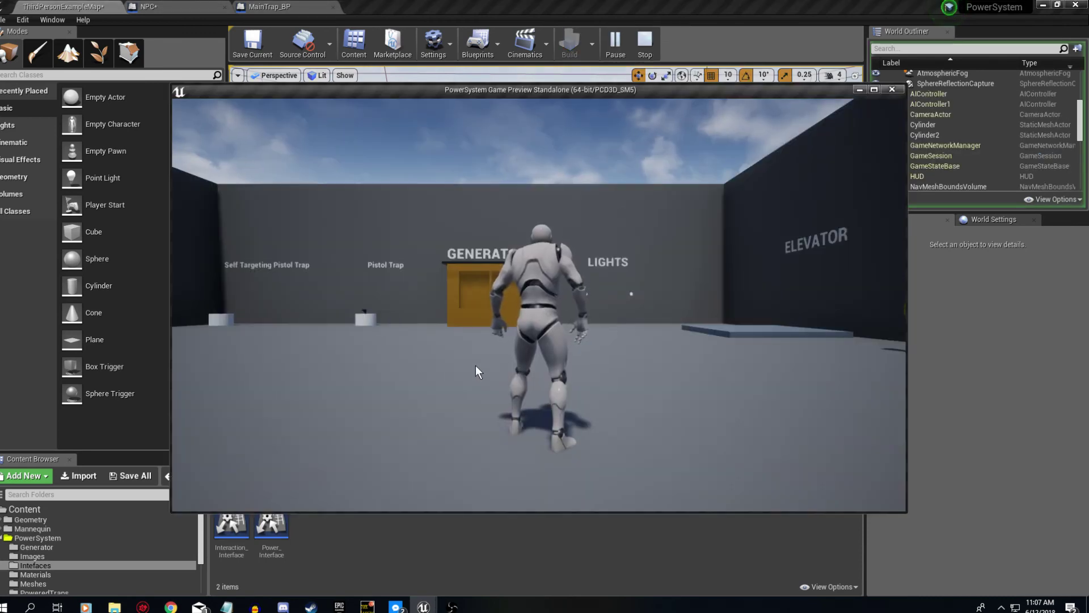
{"action": "key", "text": "w"}
{"action": "key", "text": "d"}
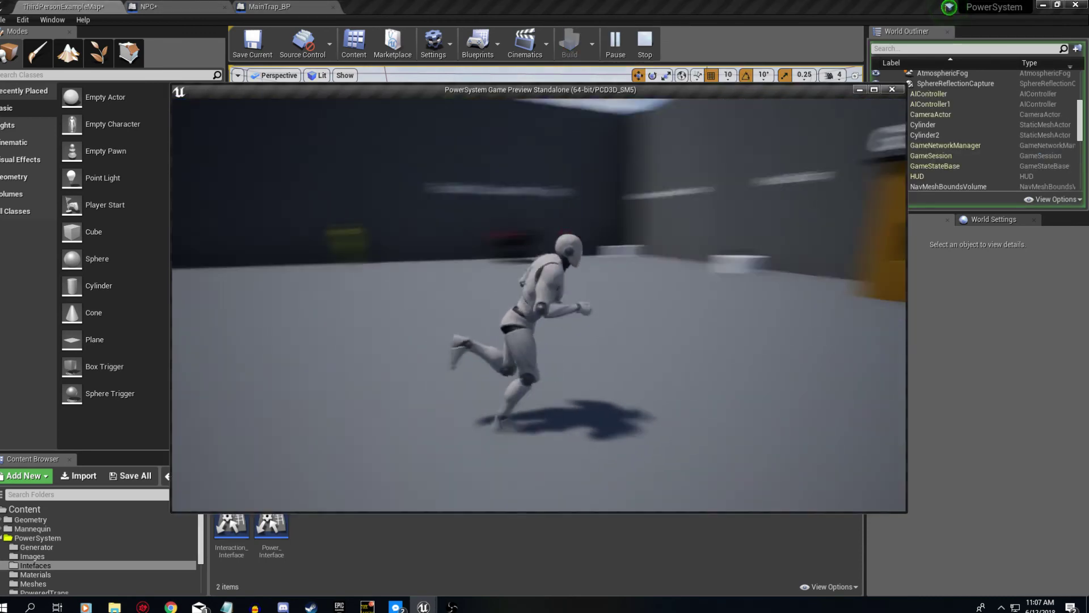
{"action": "key", "text": "e"}
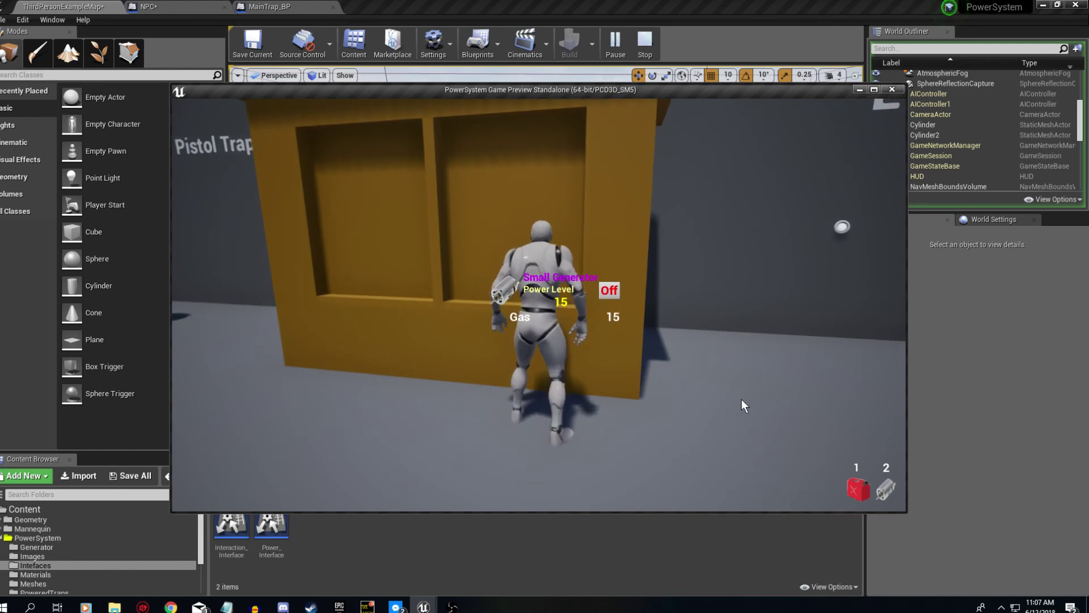
{"action": "key", "text": "e"}
- Turn on a wall light in the play test, and go back to the generator to switch it off
{"action": "key", "text": "w"}
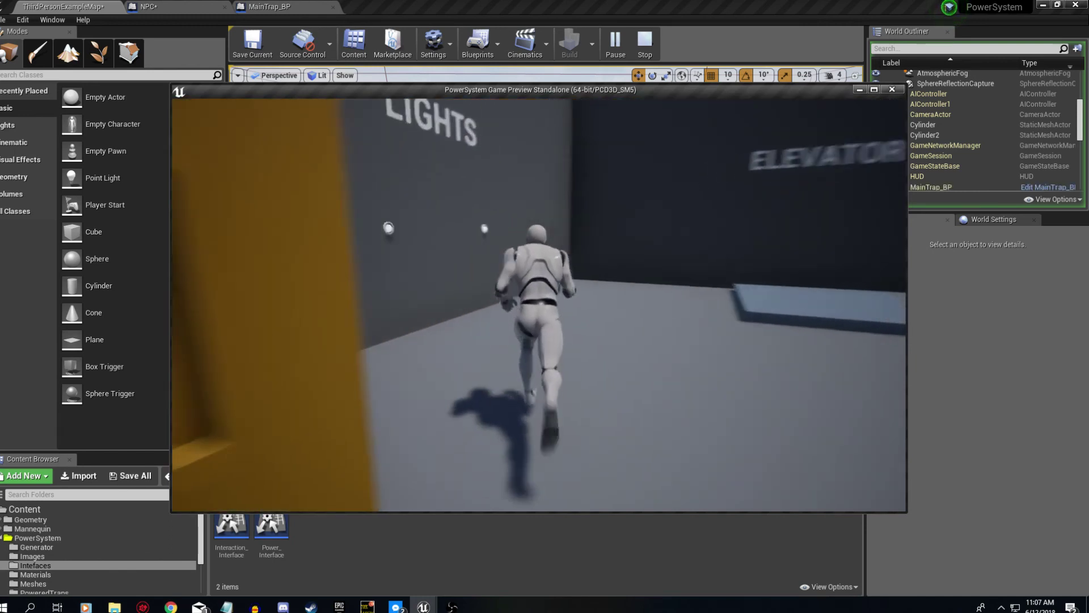
{"action": "key", "text": "e"}
{"action": "key", "text": "a"}
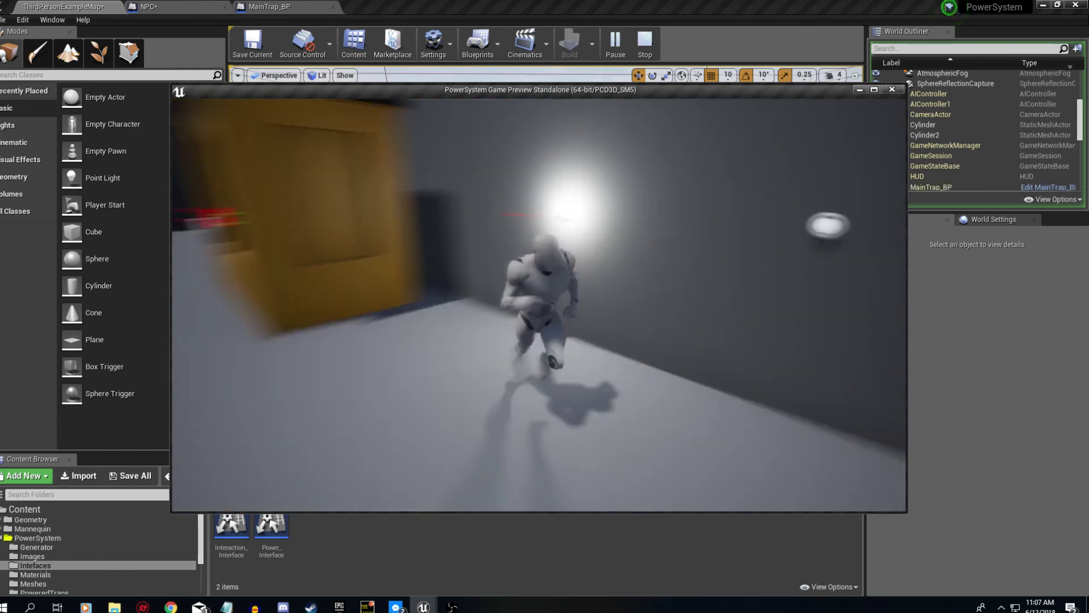
{"action": "key", "text": "w"}
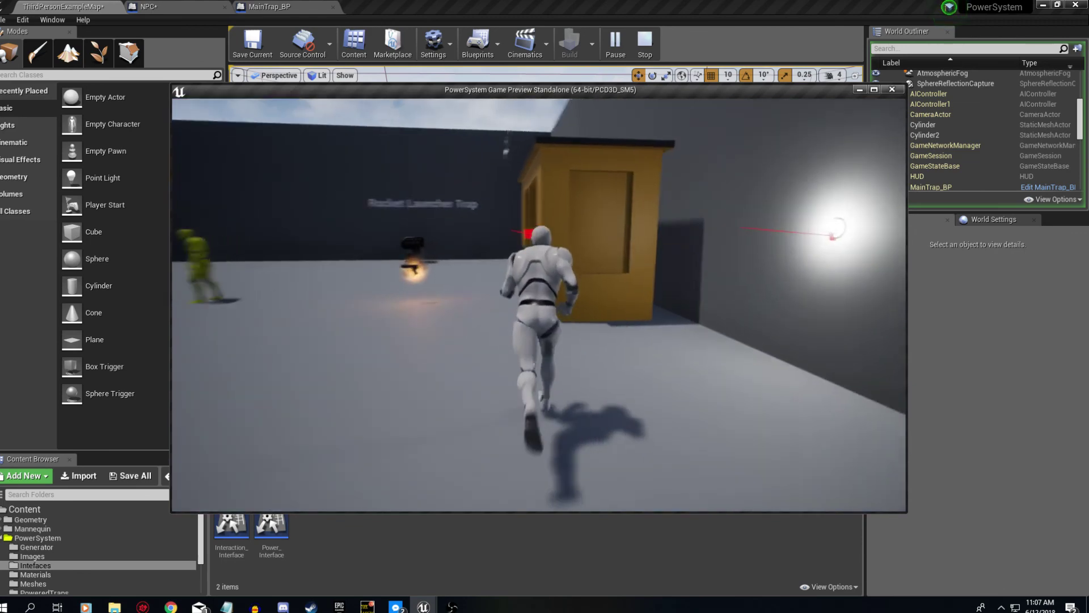
{"action": "key", "text": "e"}
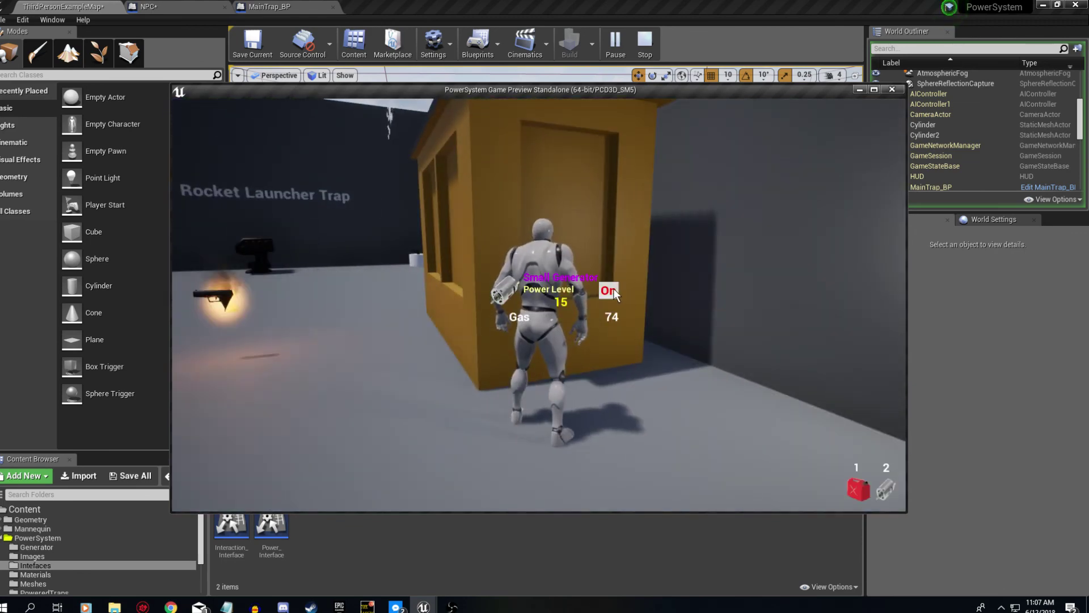
{"action": "key", "text": "e"}
{"action": "key", "text": "w"}
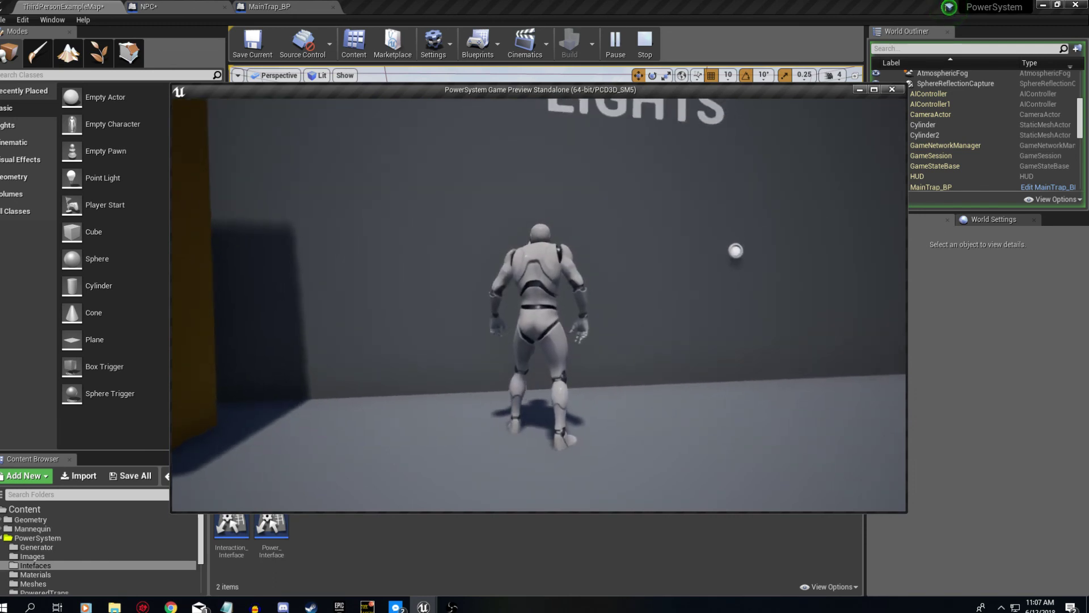
- Try the wall light without generator power, watch the NPCs' spawned traps firing, and end the play test
{"action": "key", "text": "e"}
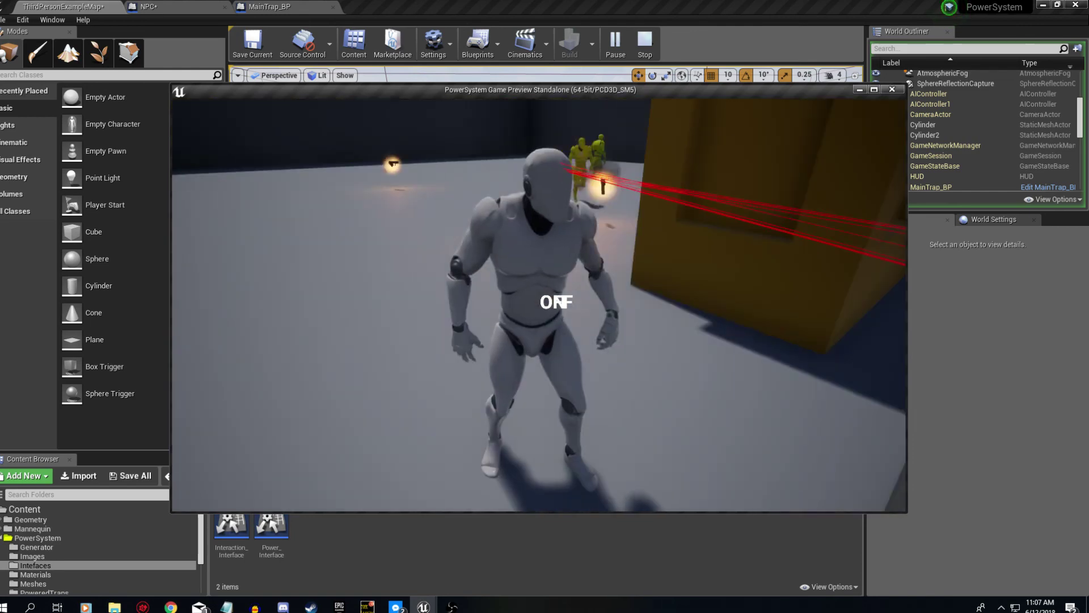
{"action": "key", "text": "s"}
{"action": "key", "text": "w"}
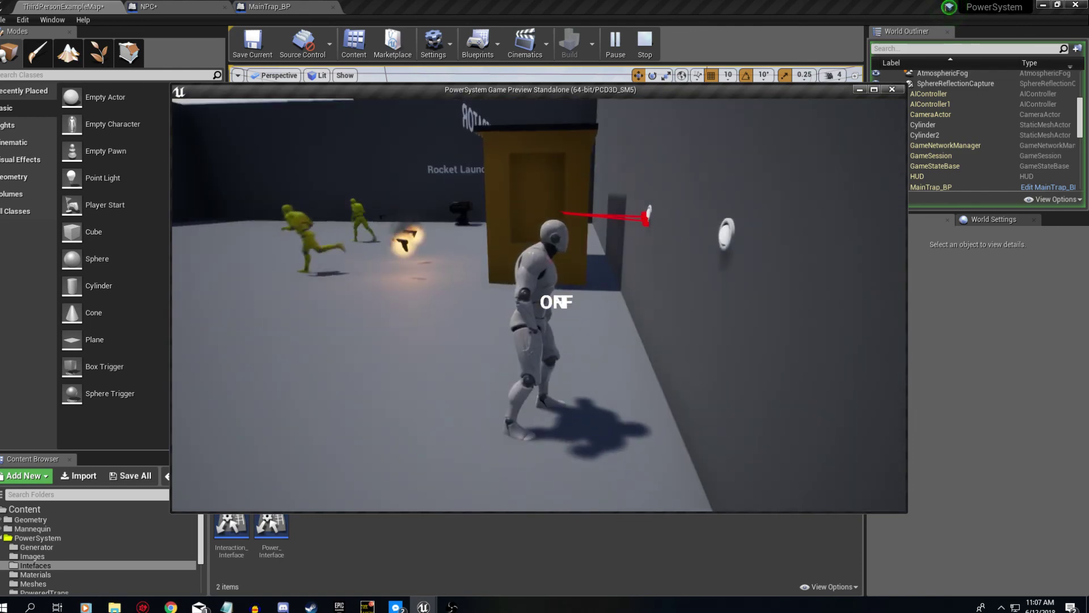
{"action": "key", "text": "Escape"}
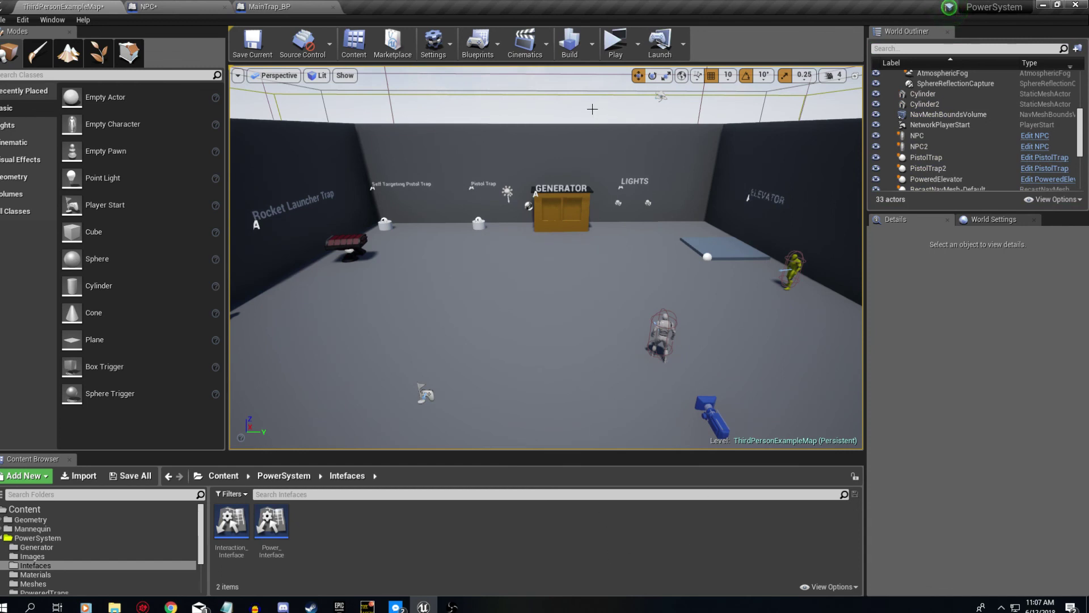
{"action": "scroll", "coordinate": [601, 187], "scroll_direction": "up", "scroll_amount": 8}
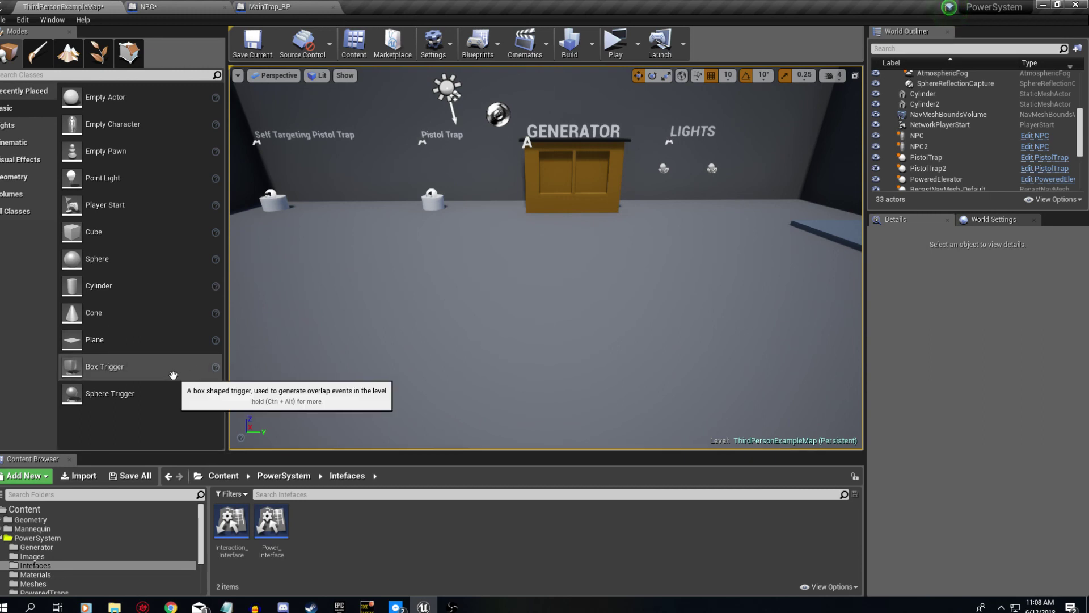
{"action": "right_click_drag", "start_coordinate": [459, 206], "coordinate": [541, 192]}
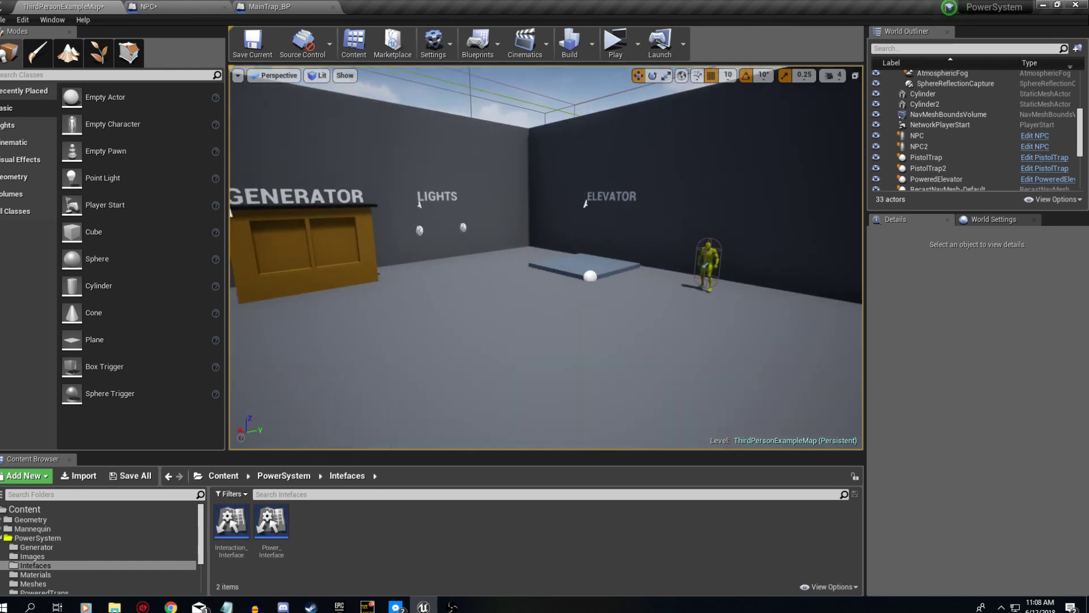
{"action": "right_click_drag", "start_coordinate": [689, 222], "coordinate": [514, 218]}
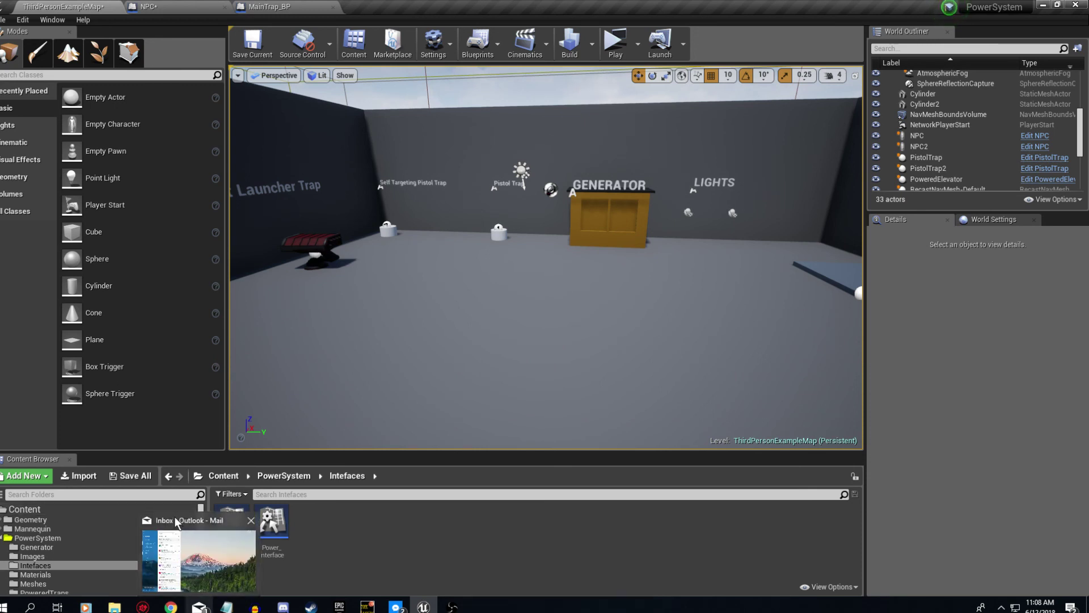
{"action": "scroll", "coordinate": [545, 288], "scroll_direction": "down", "scroll_amount": 3}
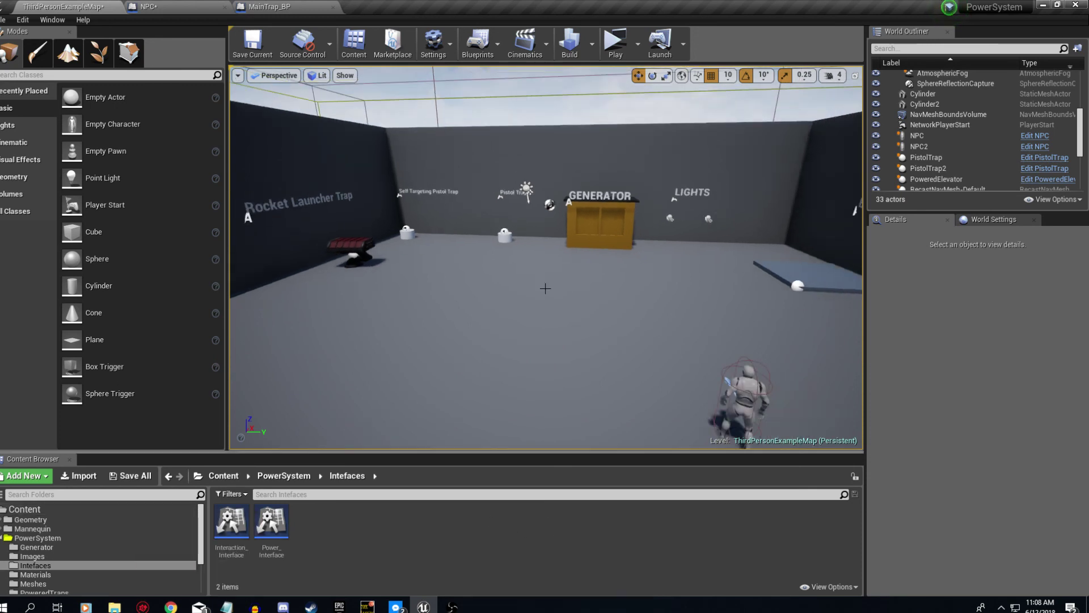
{"action": "scroll", "coordinate": [546, 288], "scroll_direction": "up", "scroll_amount": 1}
{"action": "scroll", "coordinate": [540, 289], "scroll_direction": "down", "scroll_amount": 5}
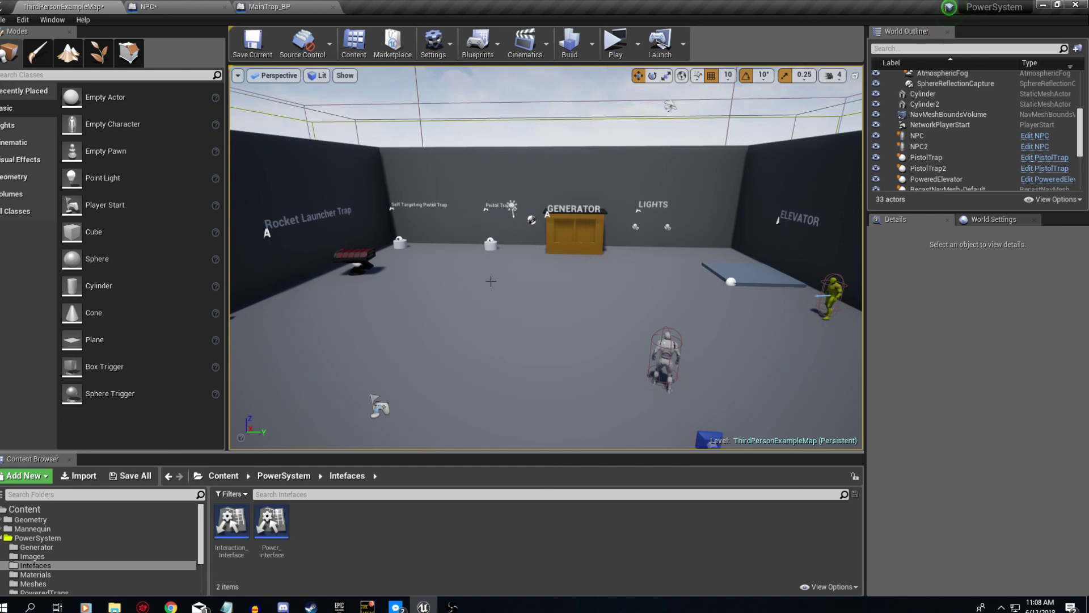
- Save the NPC blueprint and return to the ThirdPersonExampleMap level
{"action": "left_click", "coordinate": [187, 6]}
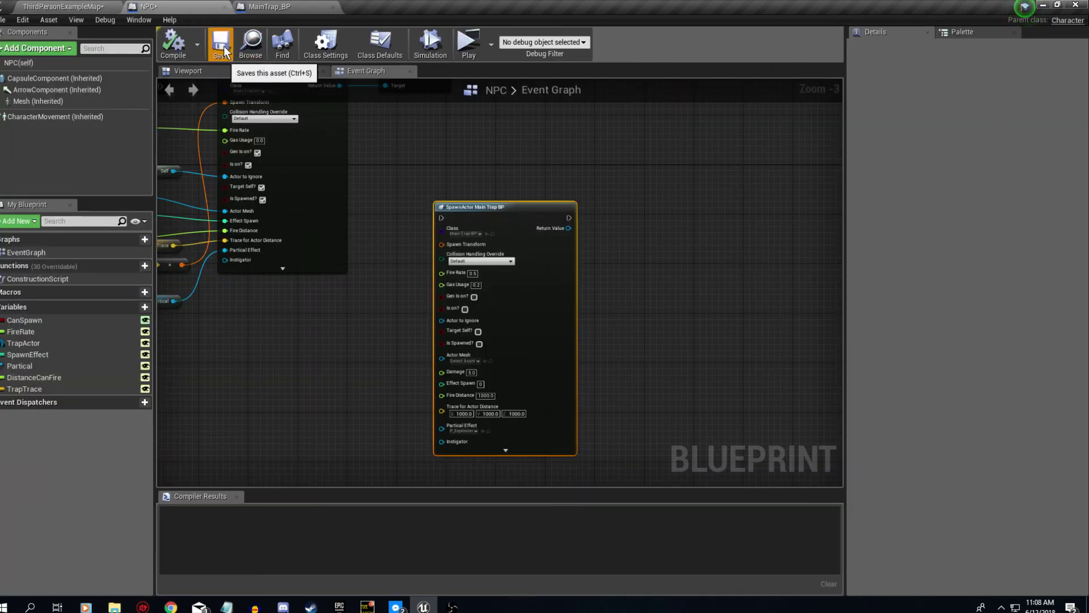
{"action": "left_click", "coordinate": [221, 45]}
{"action": "left_click", "coordinate": [63, 6]}
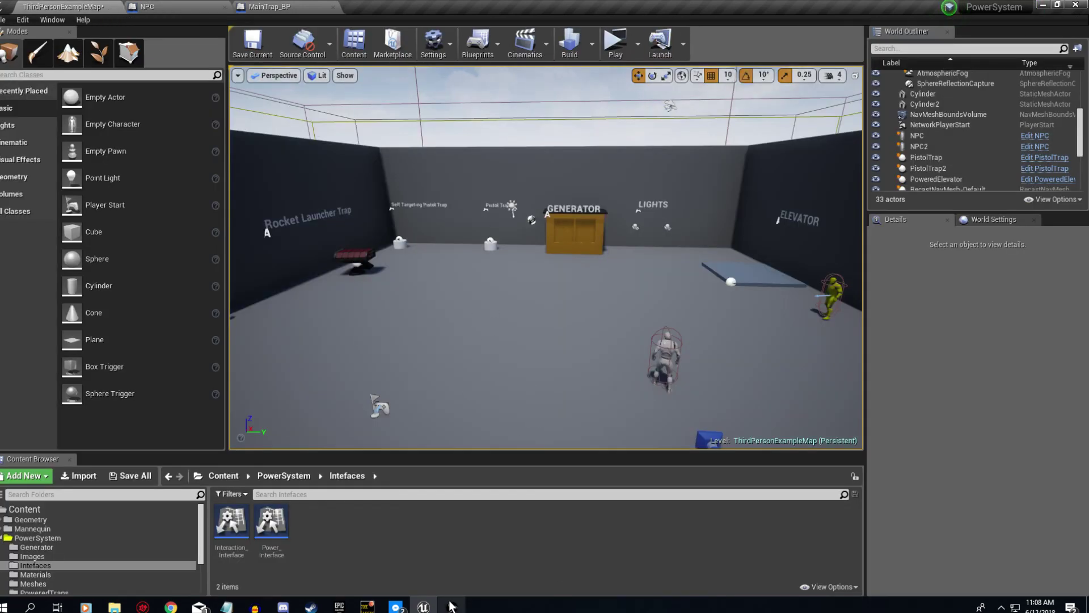
{"action": "mouse_move", "coordinate": [452, 606]}
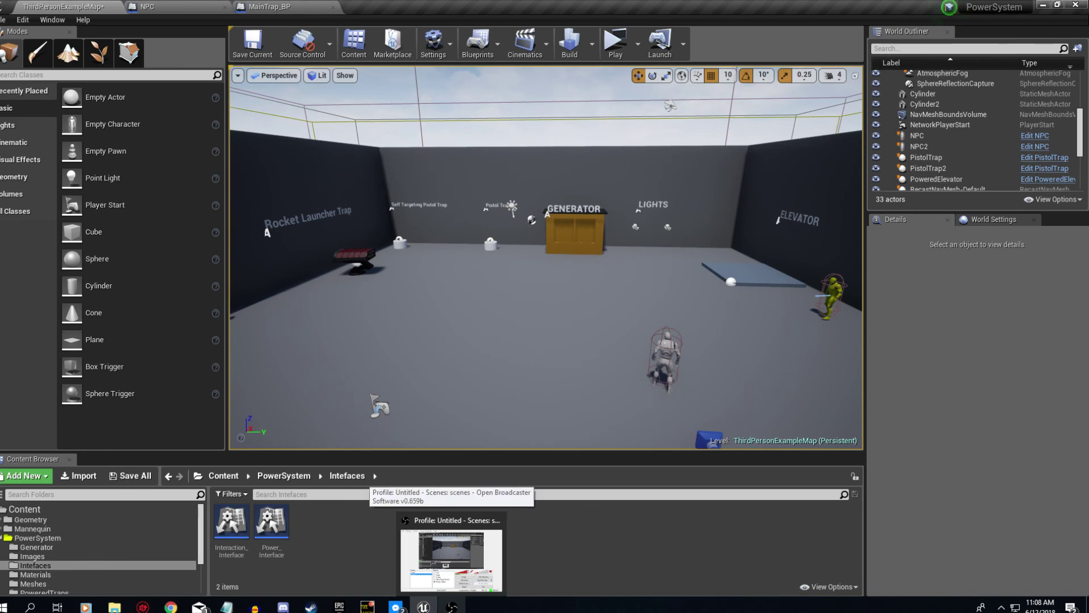